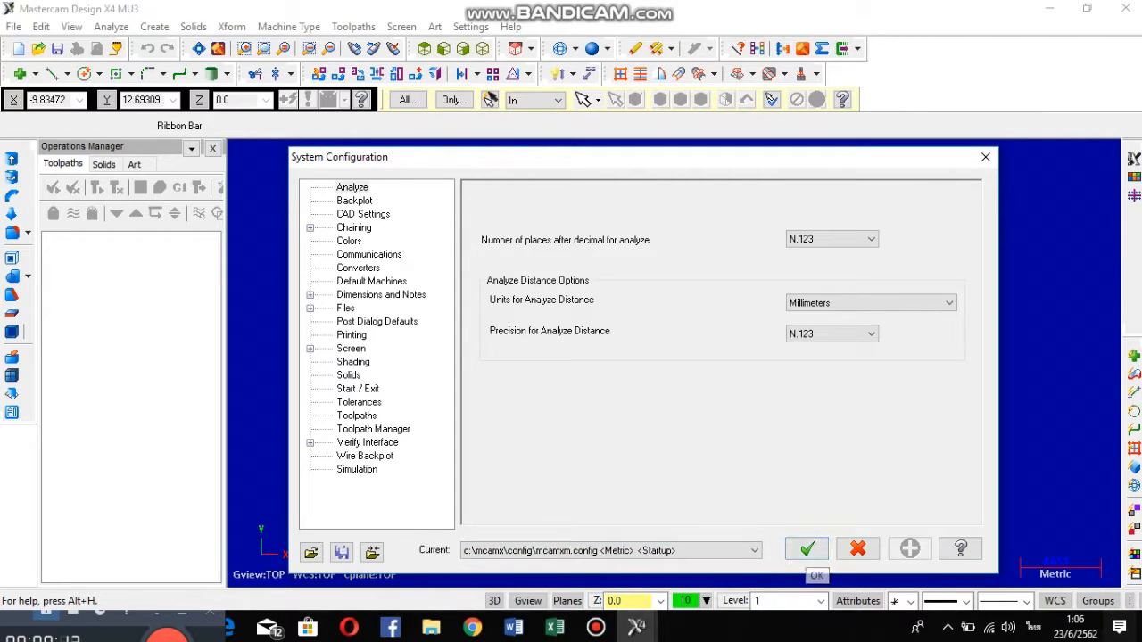
- Set the units for analyzing distance to Millimeters in the system configuration
{"action": "left_click", "coordinate": [892, 302]}
{"action": "left_click", "coordinate": [848, 350]}
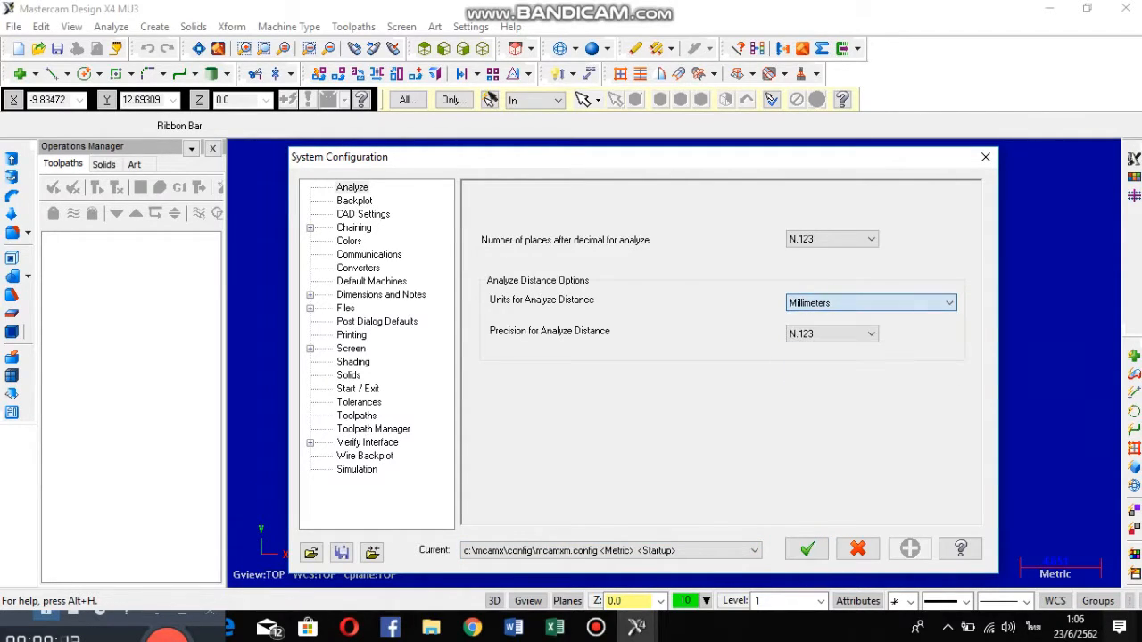
{"action": "left_click", "coordinate": [807, 549]}
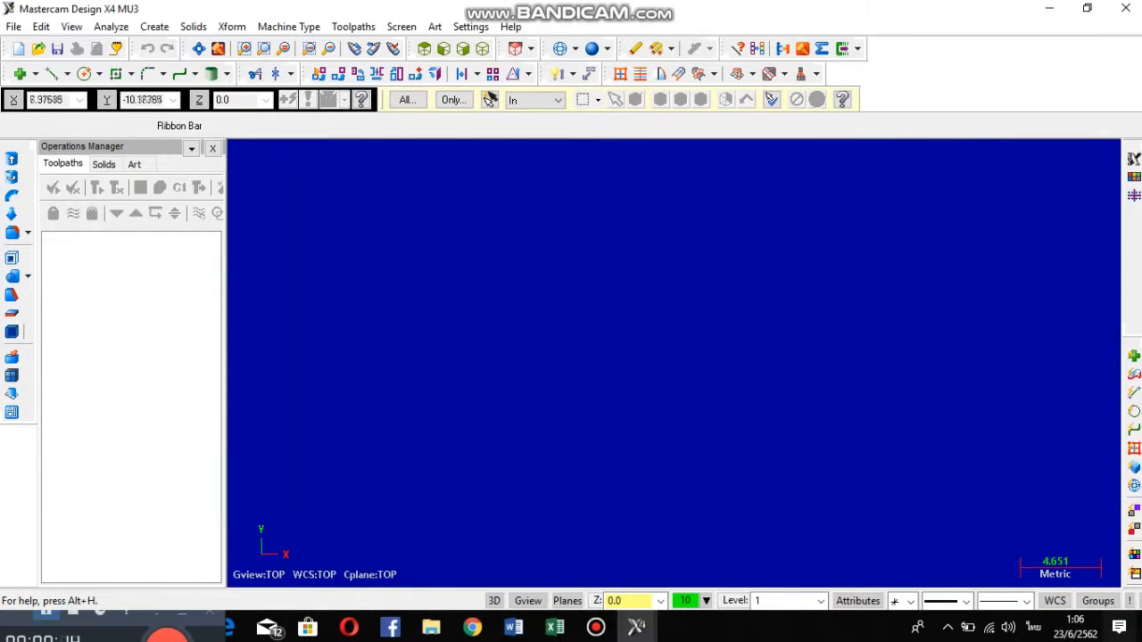
- Make the selection grid visible with 5.0 spacing in X and Y, its origin at 0,0 and a size of 10.0
{"action": "left_click", "coordinate": [402, 25]}
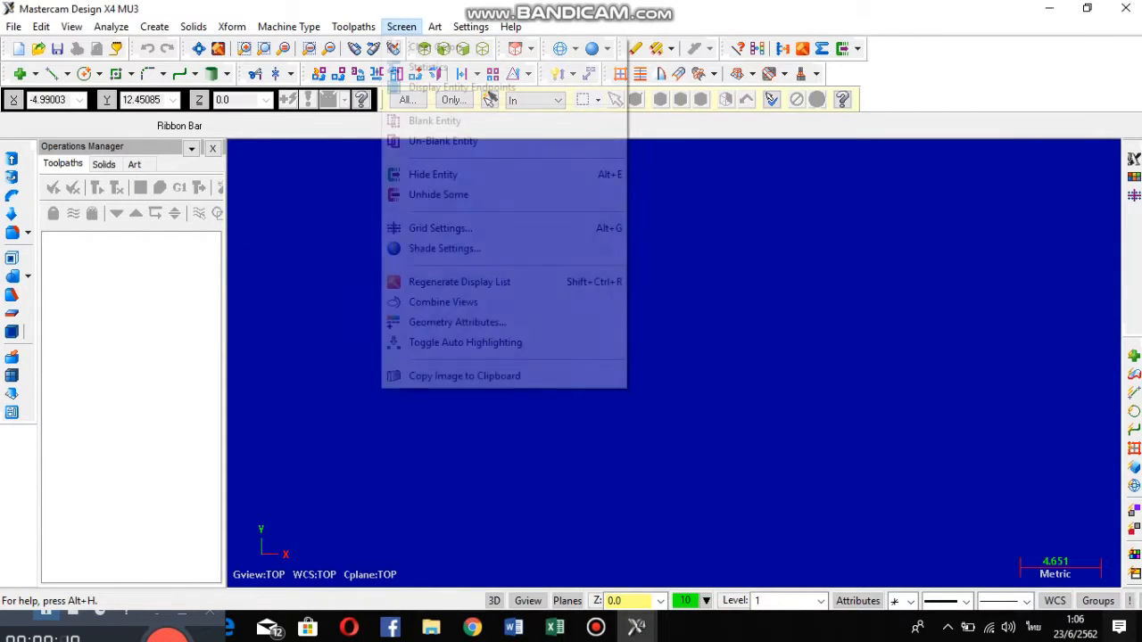
{"action": "left_click", "coordinate": [440, 229]}
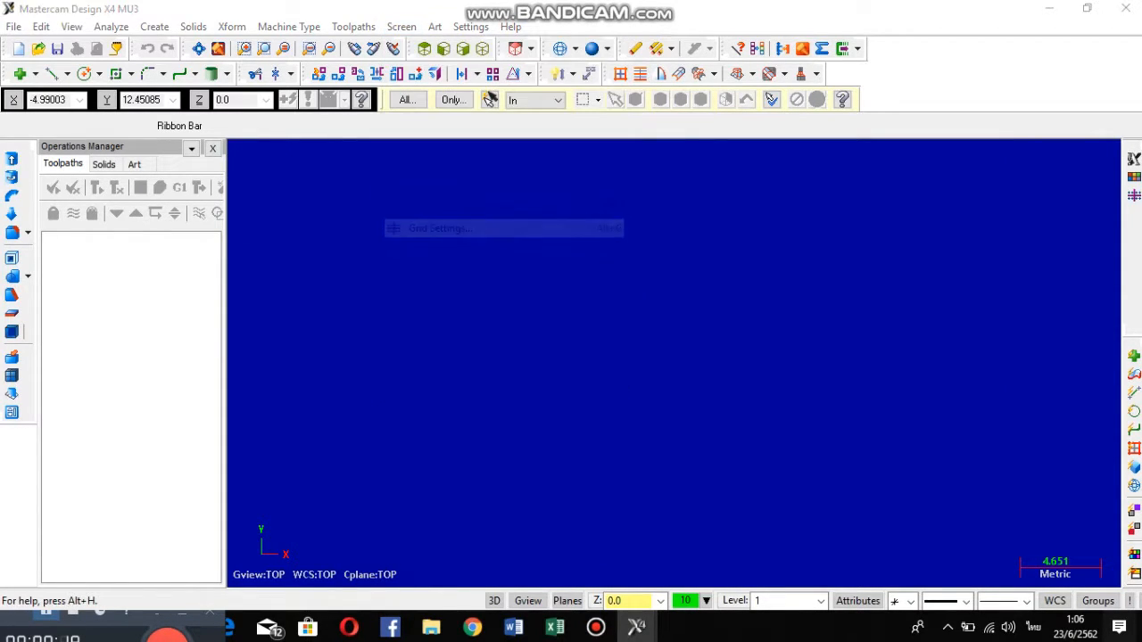
{"action": "left_click", "coordinate": [639, 200]}
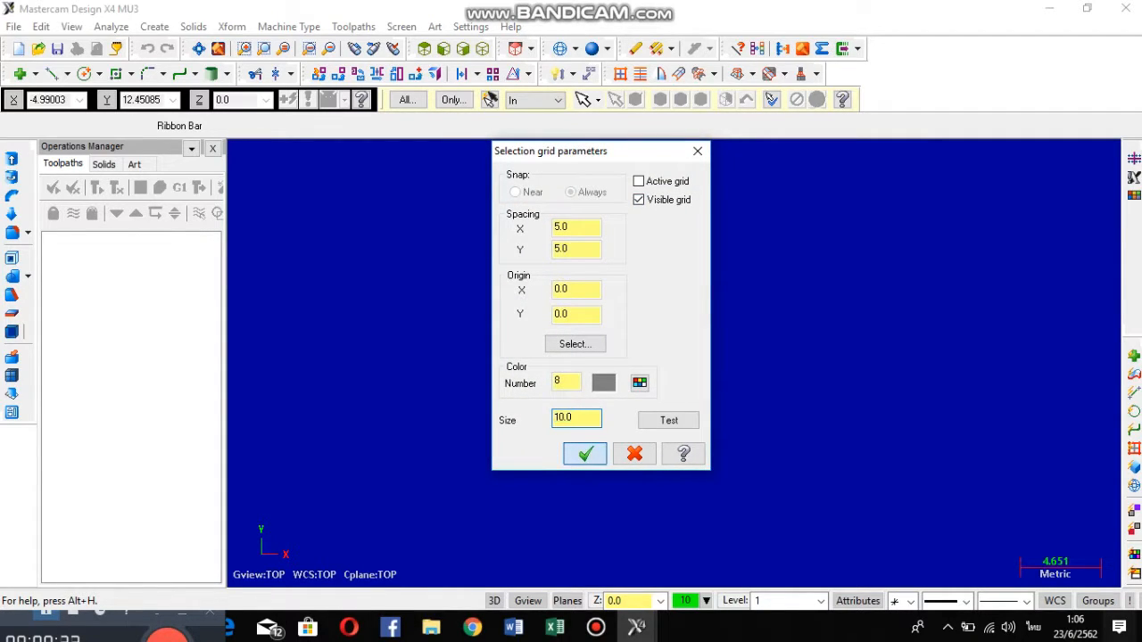
{"action": "key", "text": "Return"}
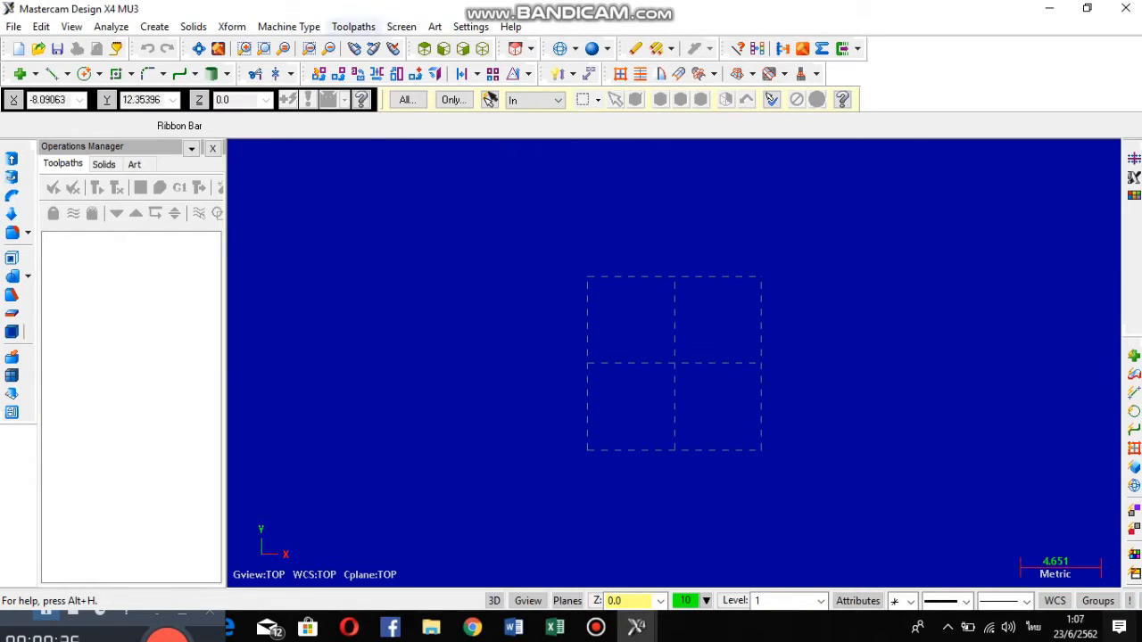
- Draw a 25 by 25 mm rectangle with its first corner at the grid origin
{"action": "left_click", "coordinate": [115, 74]}
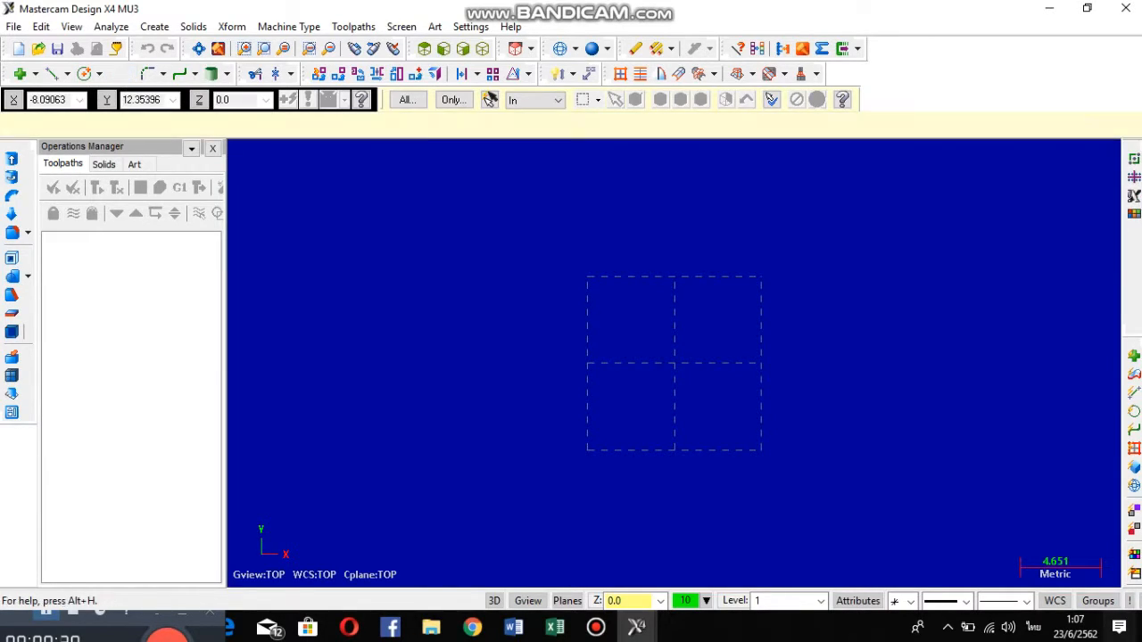
{"action": "left_click", "coordinate": [675, 364]}
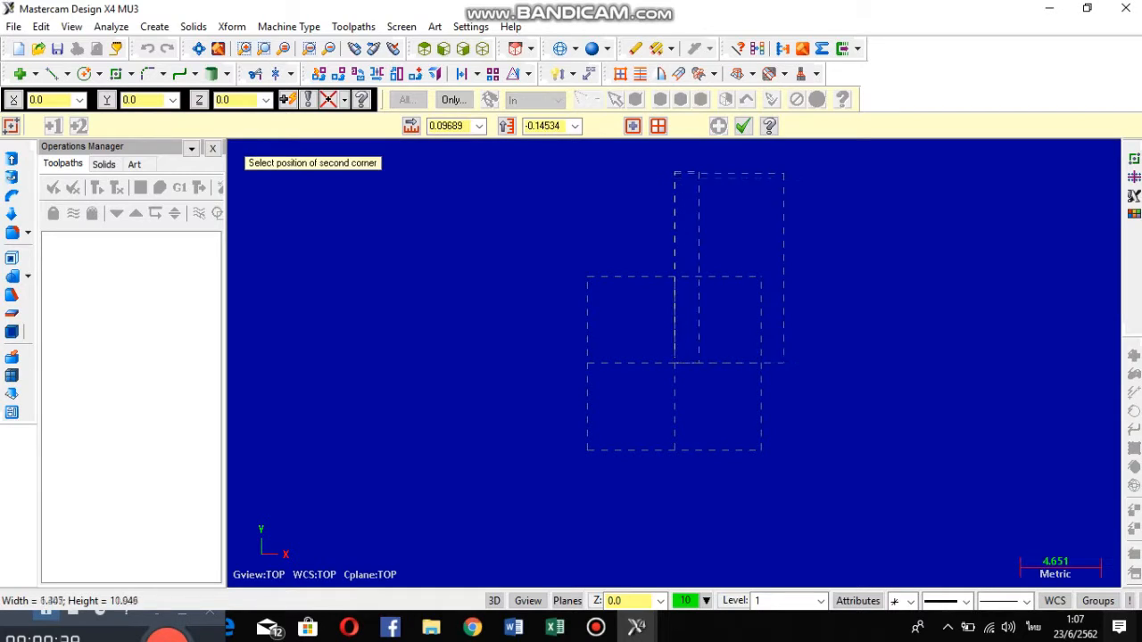
{"action": "left_click", "coordinate": [856, 191]}
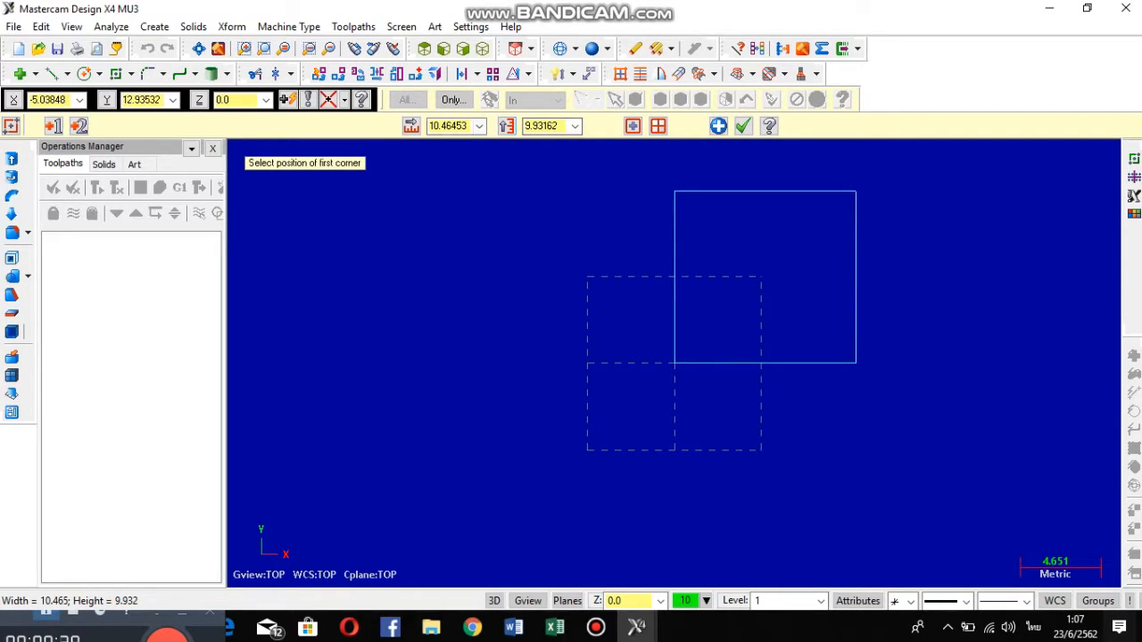
{"action": "left_click", "coordinate": [411, 126]}
{"action": "key", "text": "Tab"}
{"action": "type", "text": "2"}
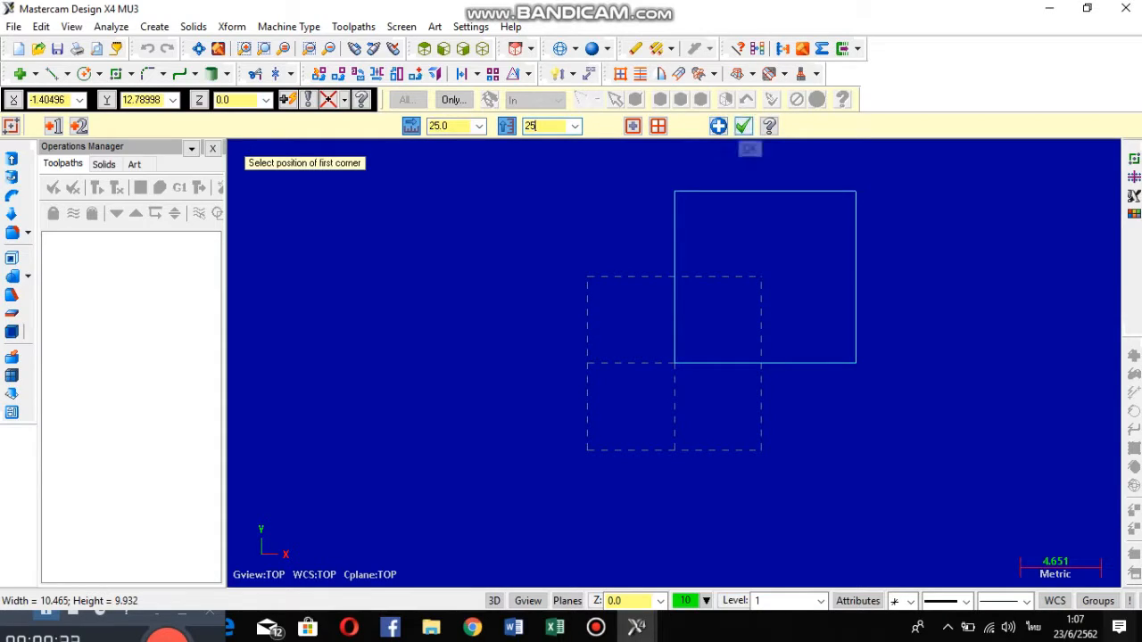
{"action": "key", "text": "Return"}
{"action": "left_click", "coordinate": [202, 49]}
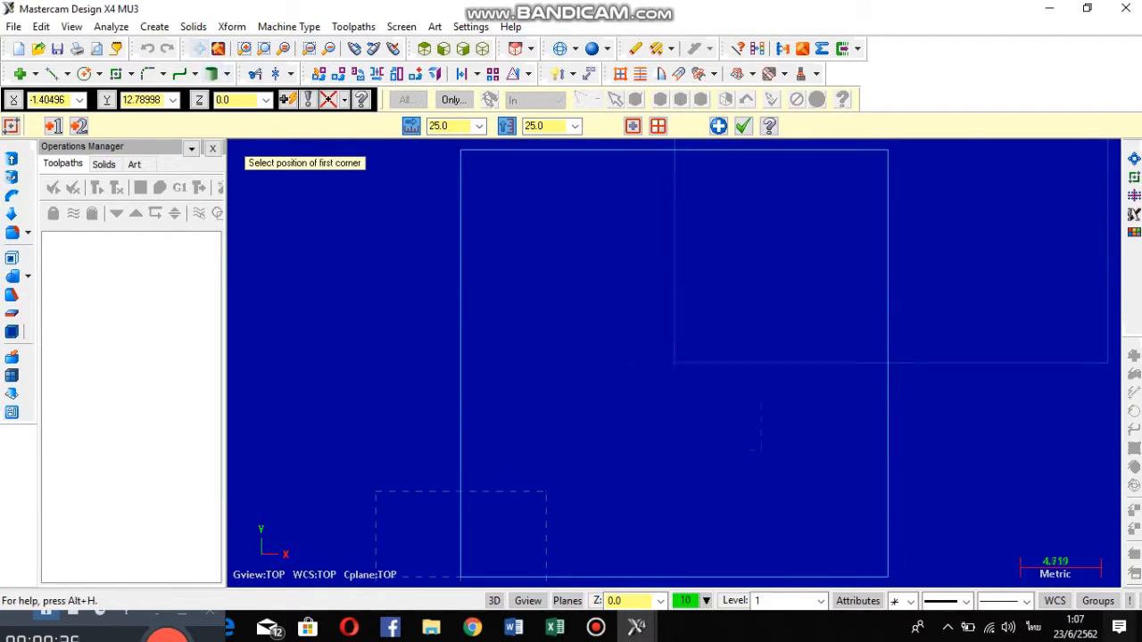
{"action": "scroll", "coordinate": [731, 273], "scroll_direction": "down", "scroll_amount": 2}
{"action": "left_click", "coordinate": [743, 126]}
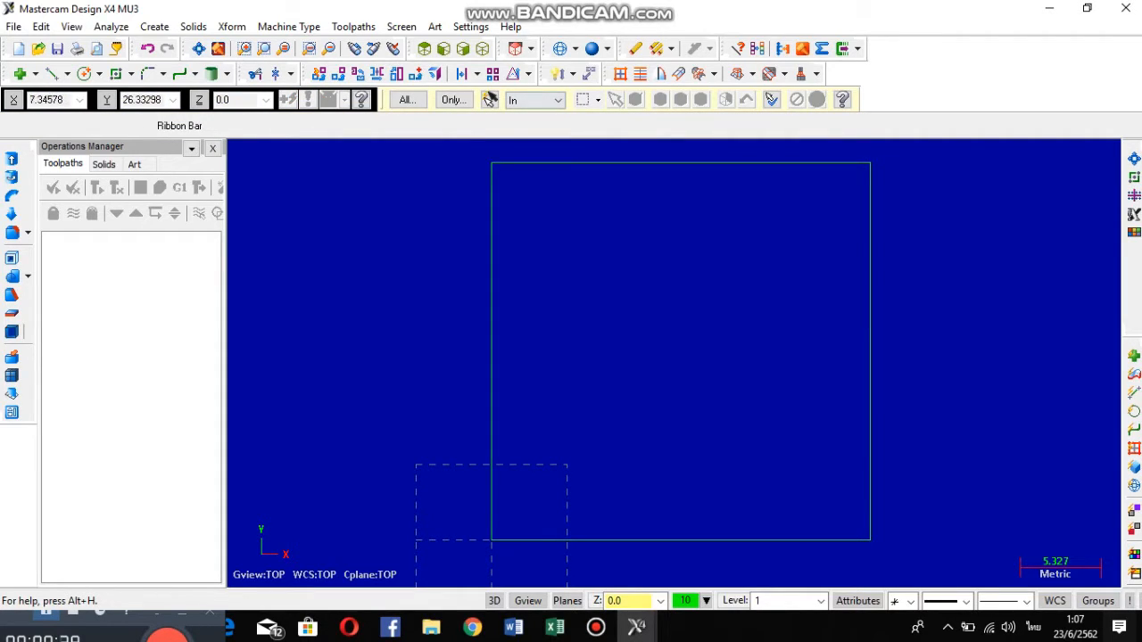
- Draw a circle of diameter 7 mm centred in the square at 12.5,12.5
{"action": "left_click", "coordinate": [84, 73]}
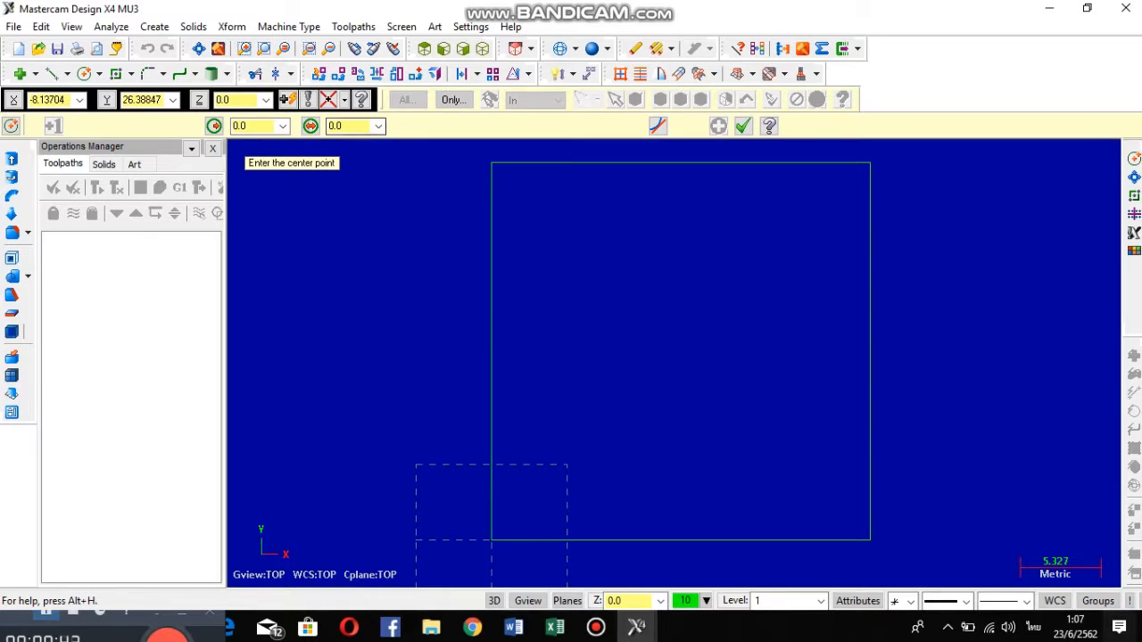
{"action": "left_click", "coordinate": [311, 126]}
{"action": "key", "text": "Return"}
{"action": "key", "text": "space"}
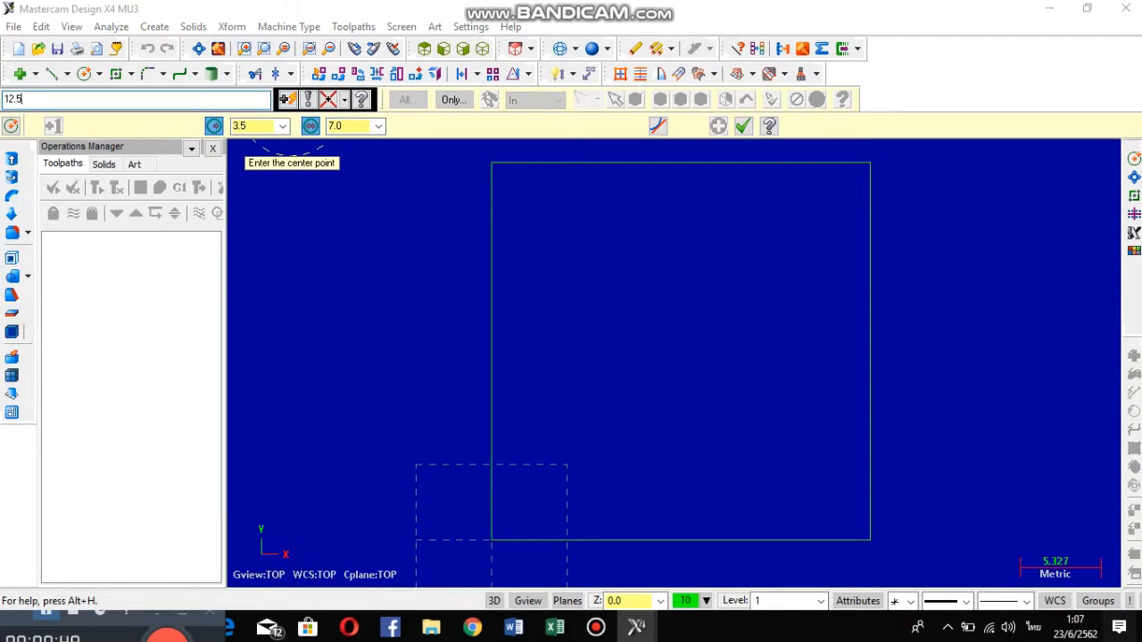
{"action": "type", "text": "12.5,12.5"}
{"action": "key", "text": "Return"}
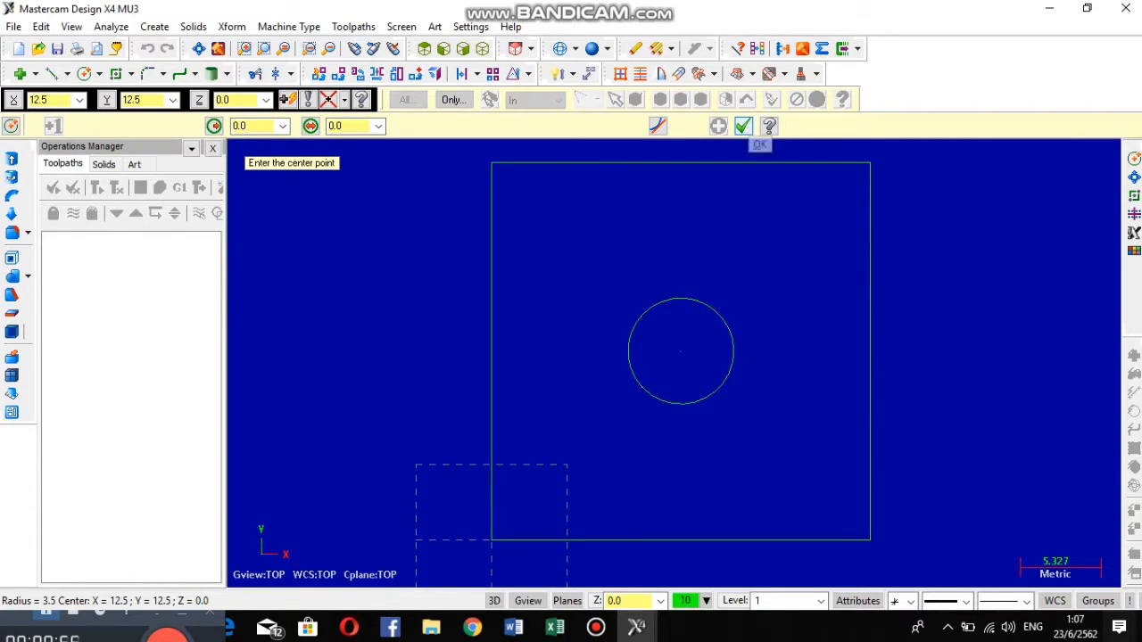
{"action": "left_click", "coordinate": [744, 127]}
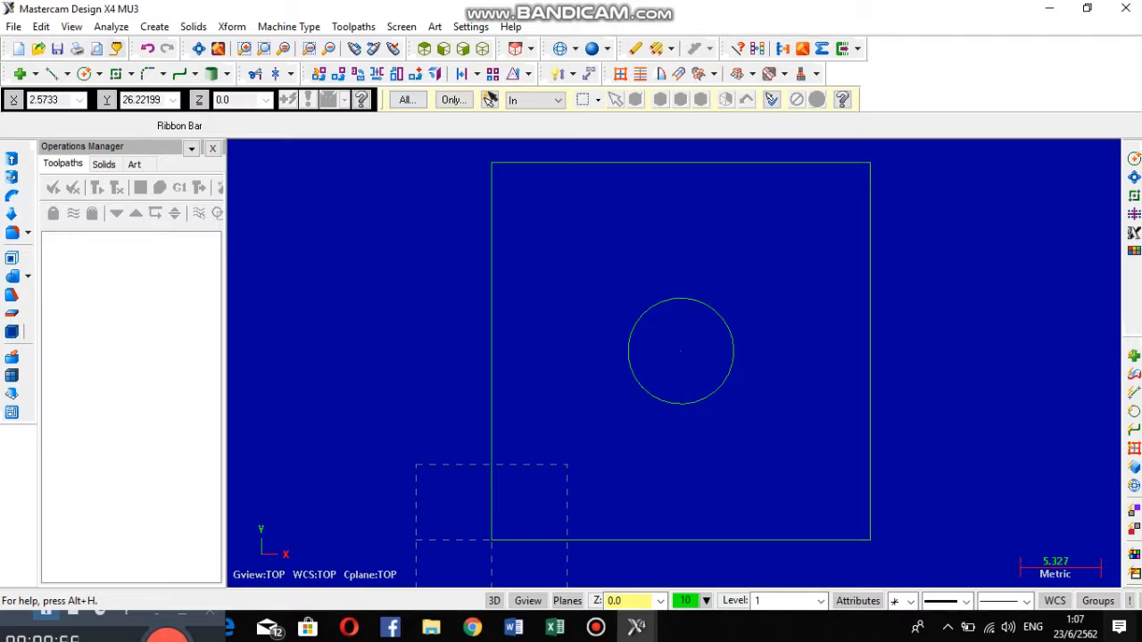
- Draw a vertical line from the midpoint of the square's upper edge to the midpoint of its lower edge
{"action": "left_click", "coordinate": [52, 73]}
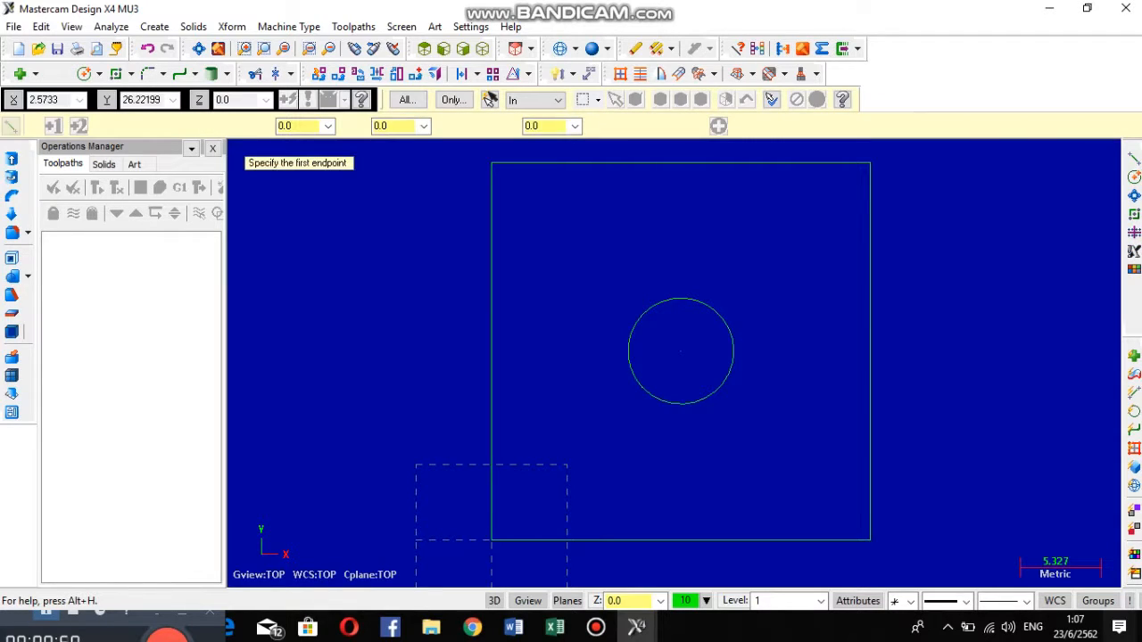
{"action": "left_click", "coordinate": [681, 162]}
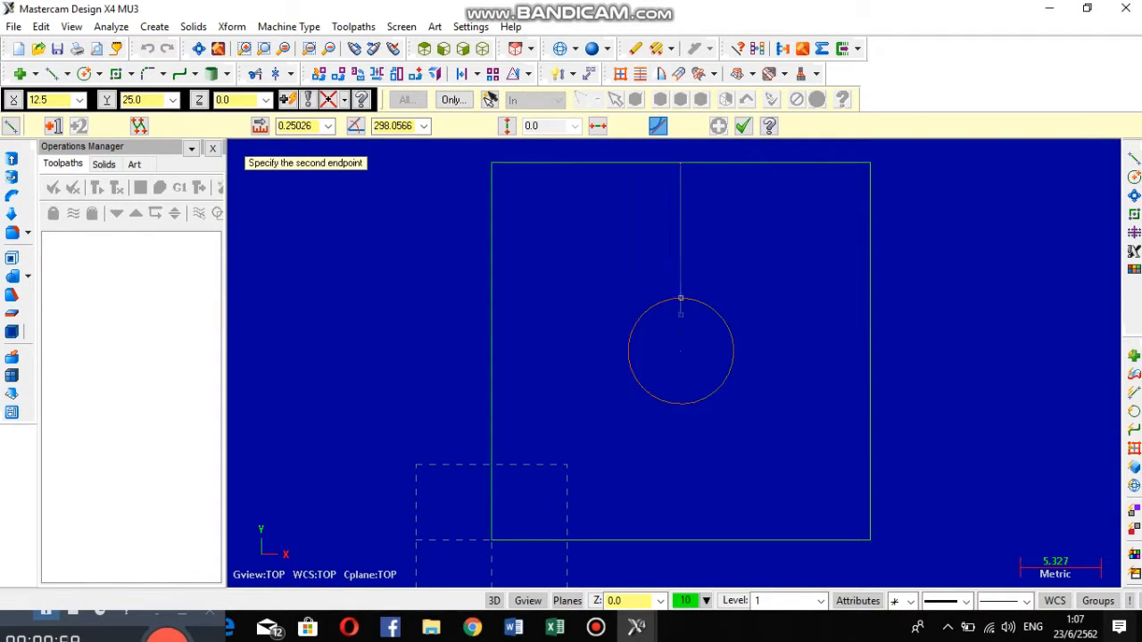
{"action": "left_click", "coordinate": [681, 540]}
{"action": "left_click", "coordinate": [744, 127]}
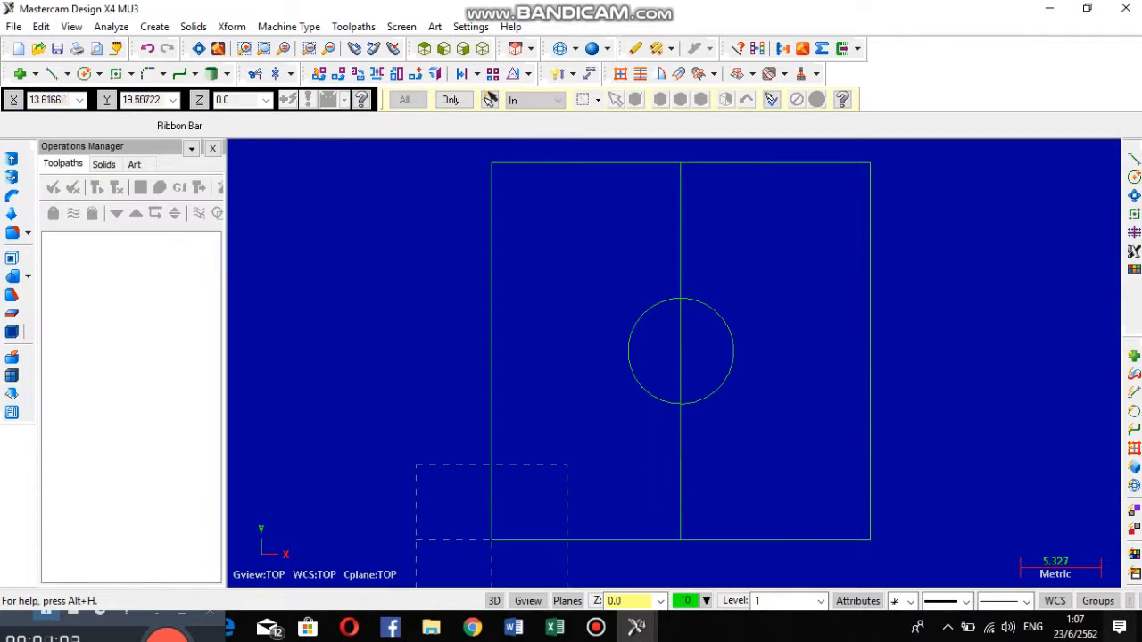
{"action": "left_click", "coordinate": [232, 27]}
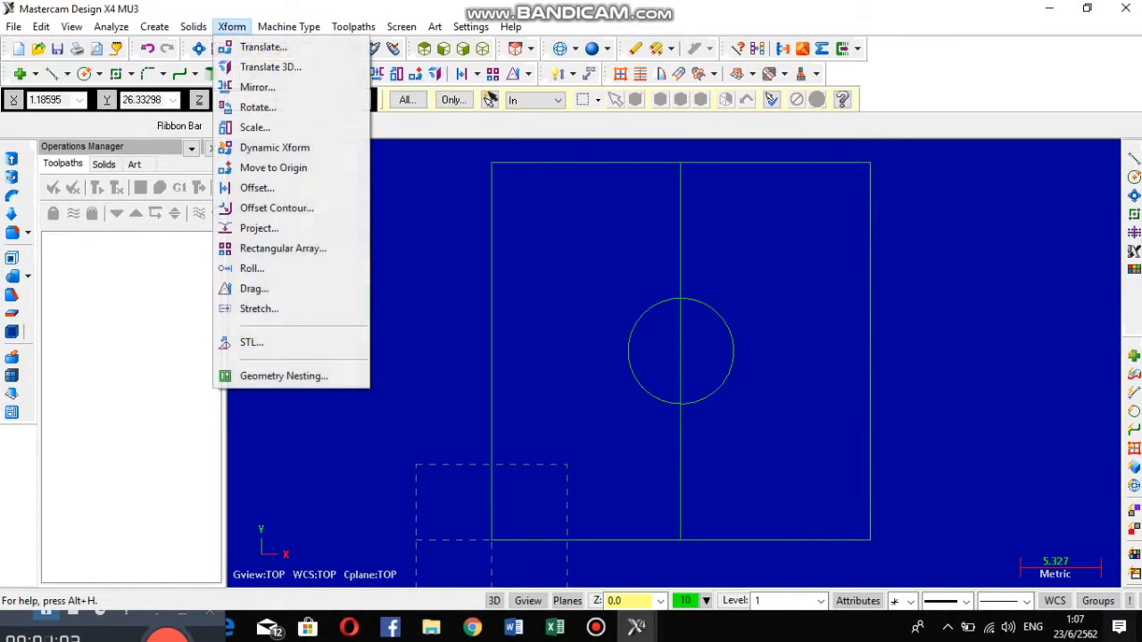
{"action": "left_click", "coordinate": [244, 48]}
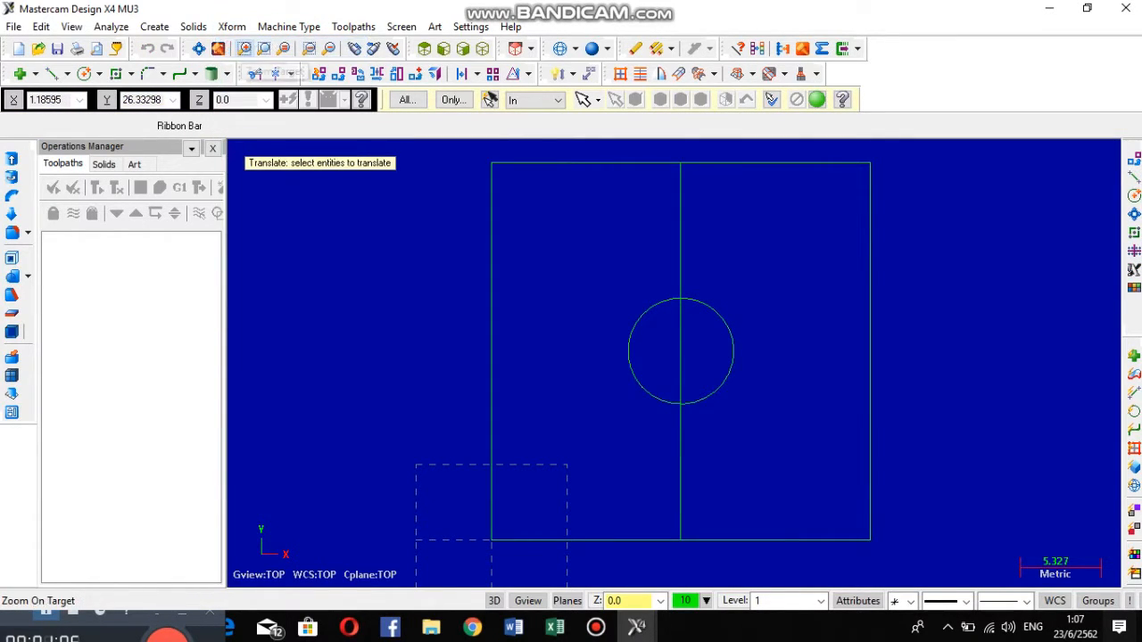
{"action": "key", "text": "F5"}
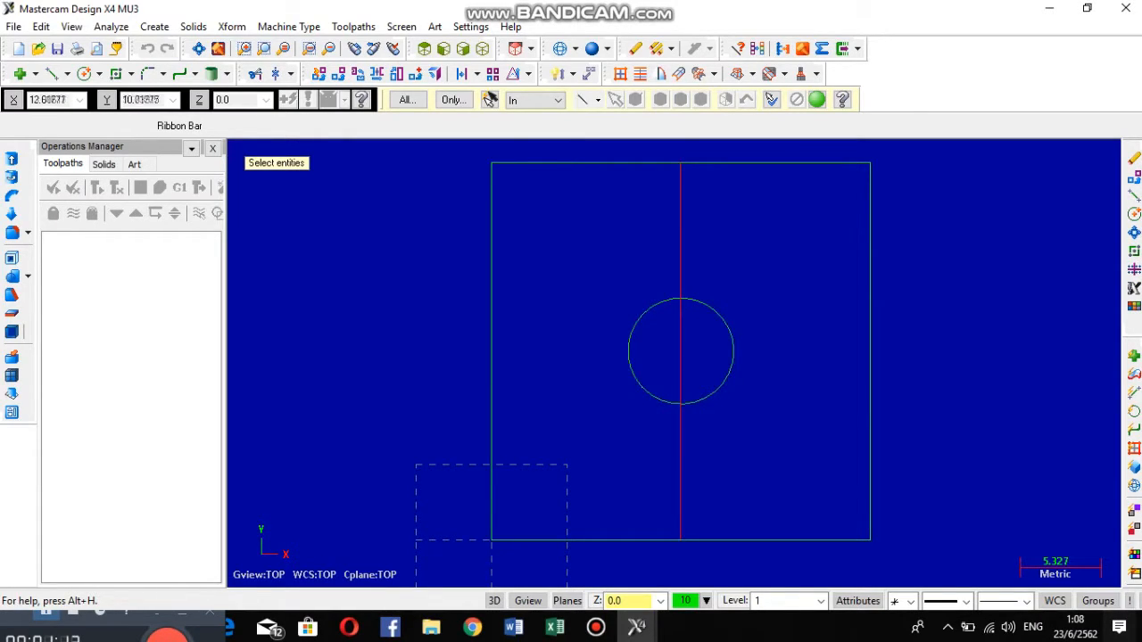
{"action": "left_click", "coordinate": [680, 223]}
{"action": "left_click", "coordinate": [817, 100]}
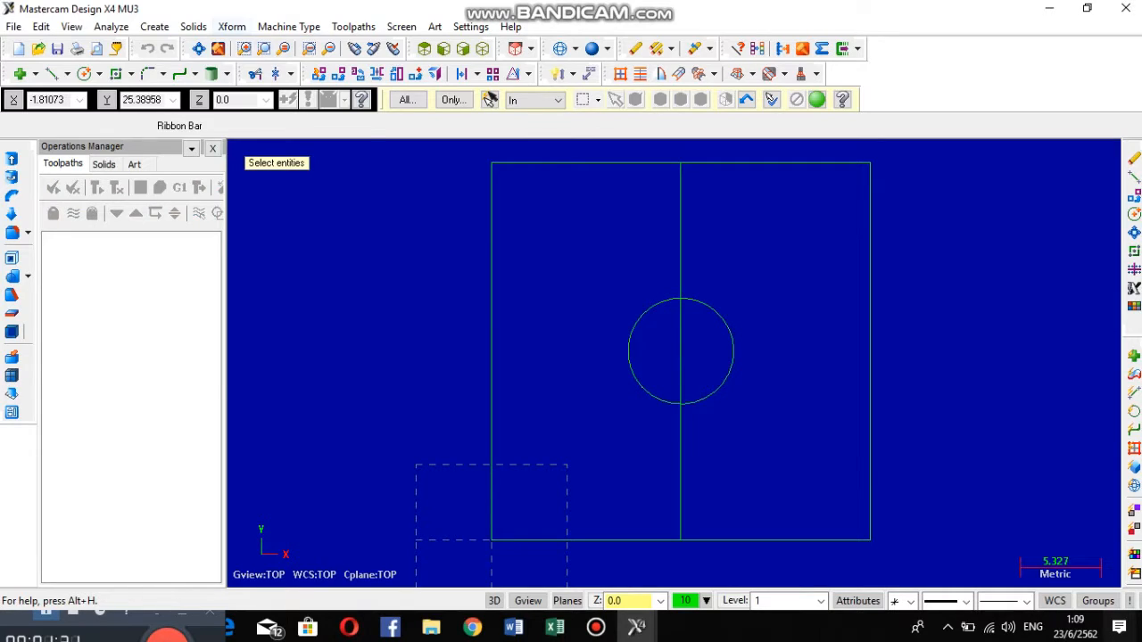
- Move the vertical centre line 10.25 mm along Z with Translate, checking the preview in the isometric view
{"action": "left_click", "coordinate": [232, 26]}
{"action": "left_click", "coordinate": [254, 44]}
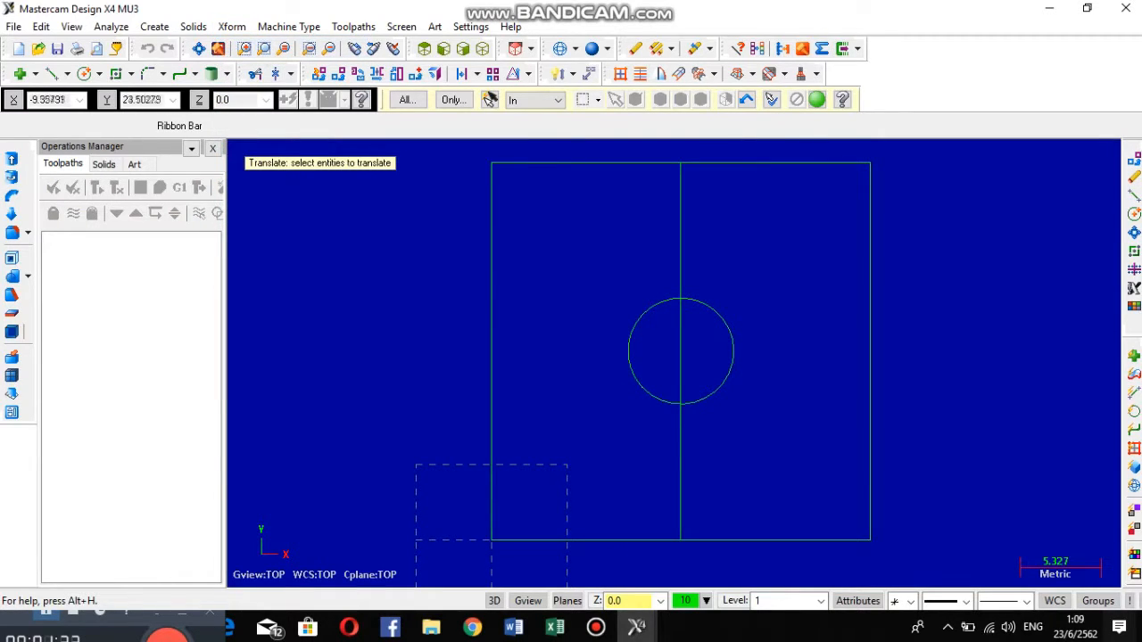
{"action": "left_click", "coordinate": [681, 246]}
{"action": "left_click", "coordinate": [817, 99]}
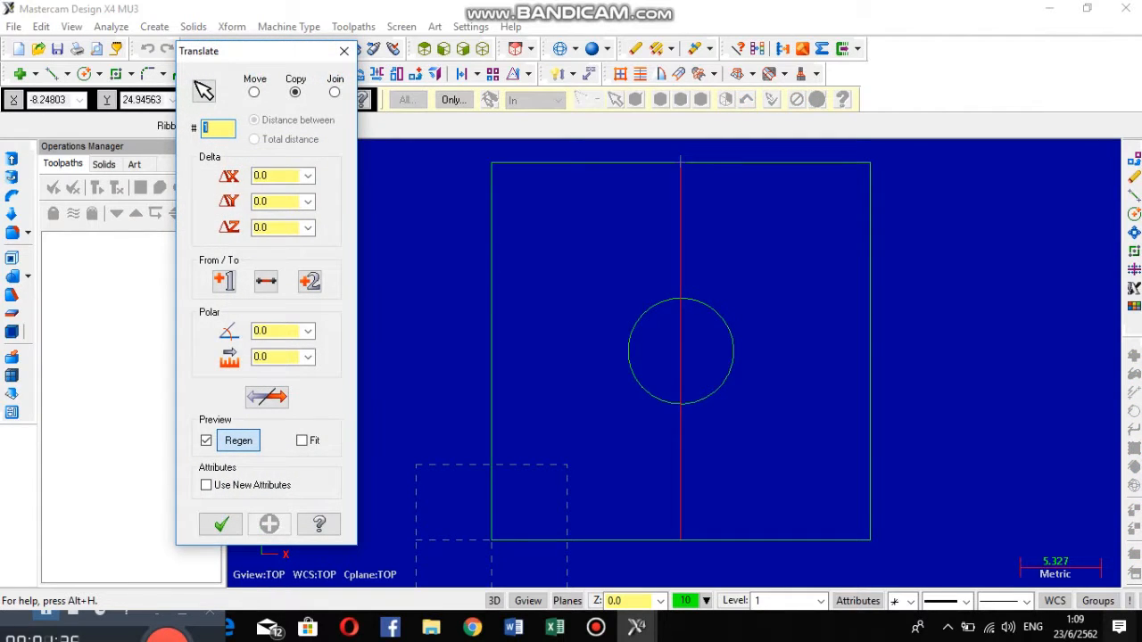
{"action": "left_click", "coordinate": [255, 92]}
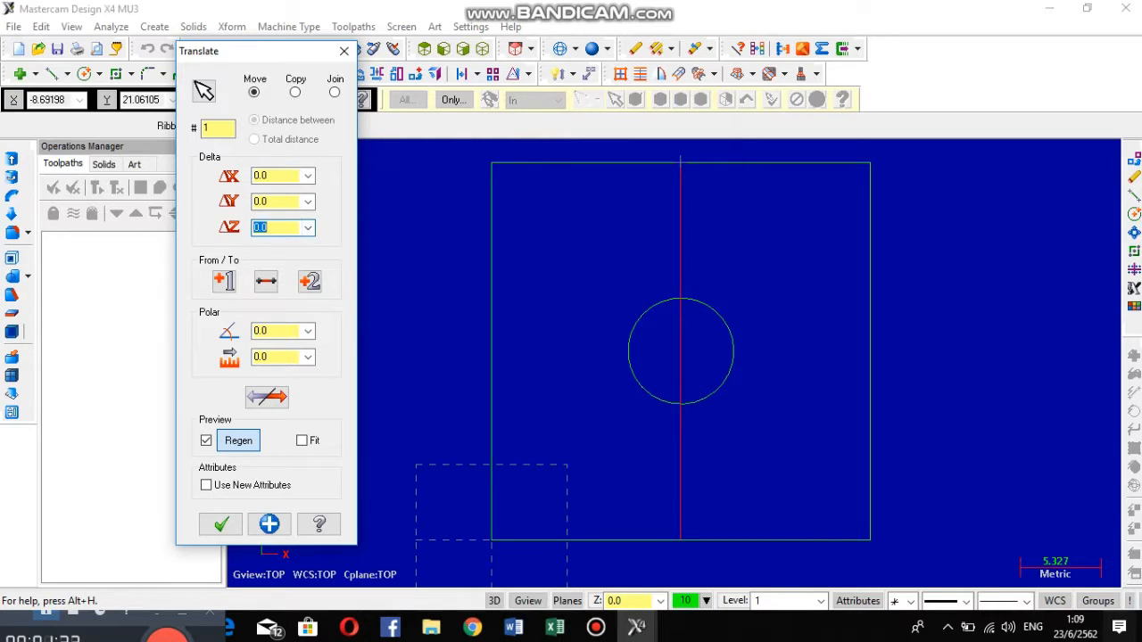
{"action": "type", "text": "10.25"}
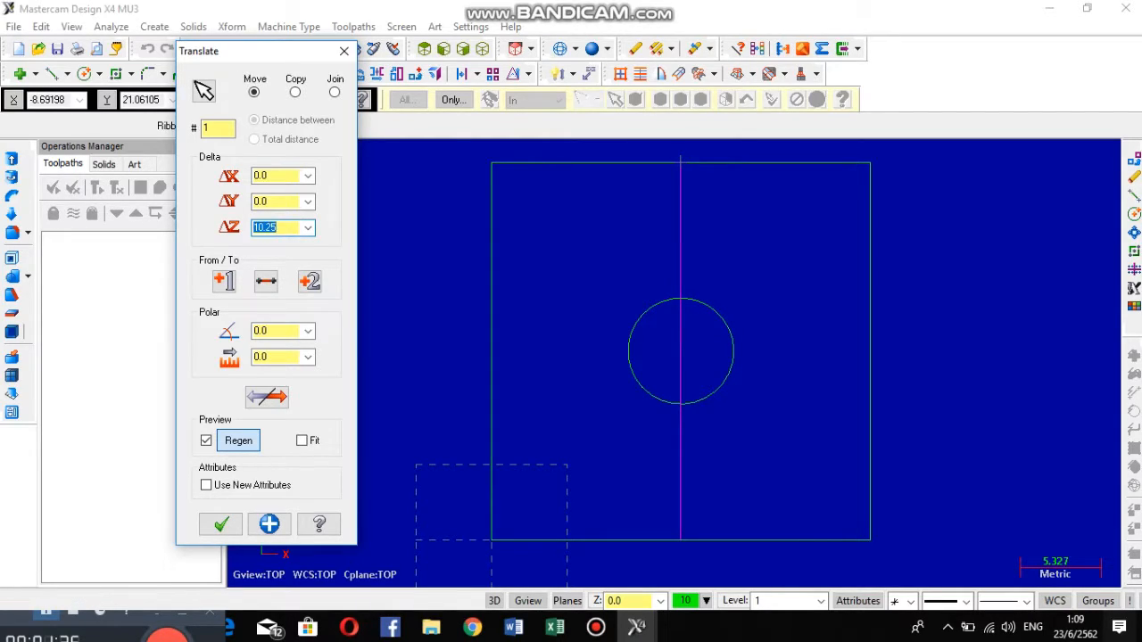
{"action": "left_click", "coordinate": [483, 49]}
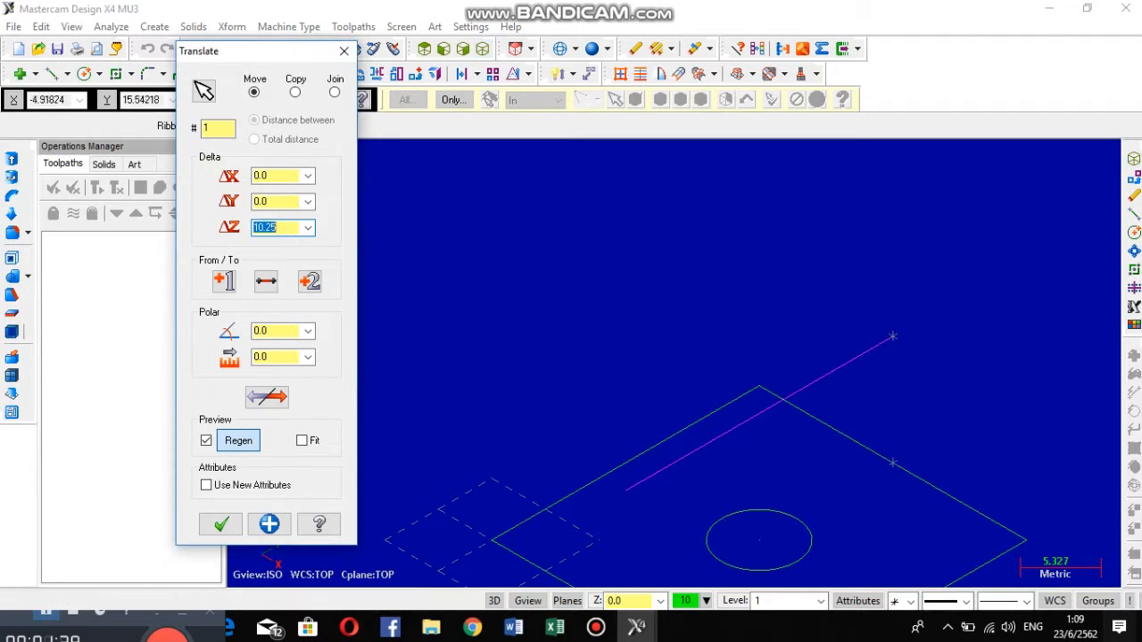
{"action": "left_click", "coordinate": [220, 524]}
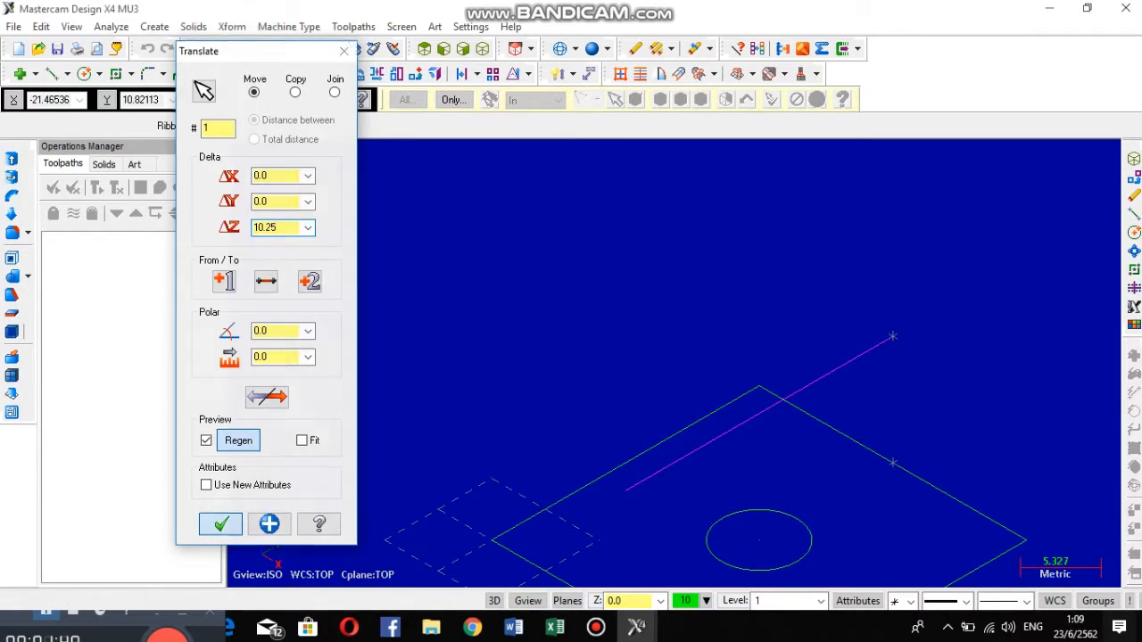
- In the front plane, draw a 30 mm line at 225 degrees from the front endpoint of the raised centre line
{"action": "scroll", "coordinate": [686, 488], "scroll_direction": "down", "scroll_amount": 4}
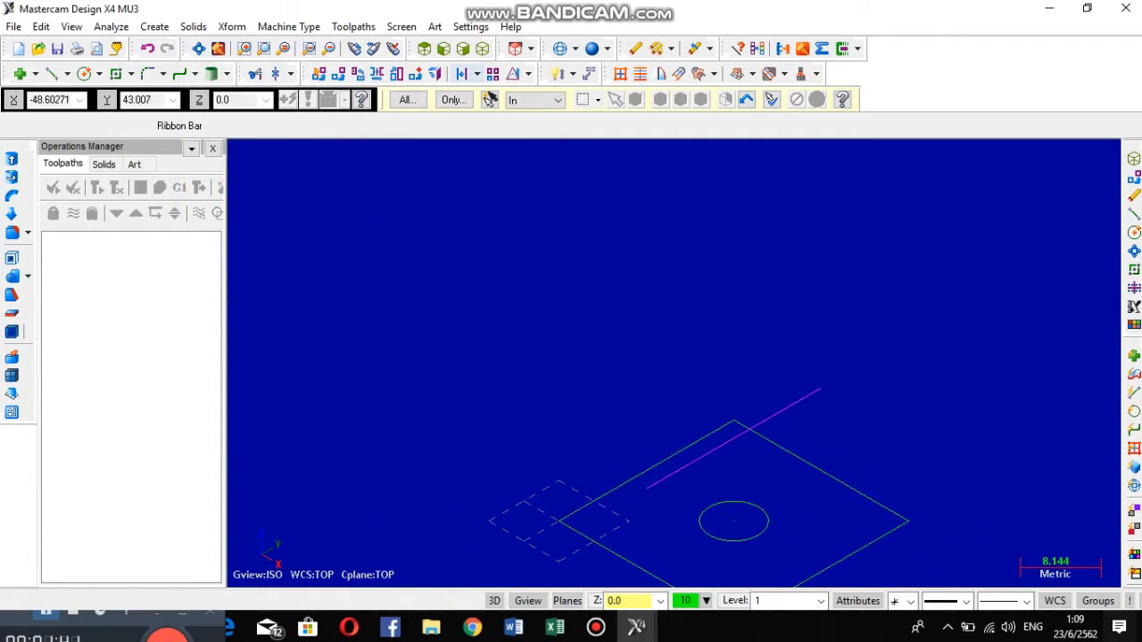
{"action": "left_click", "coordinate": [199, 49]}
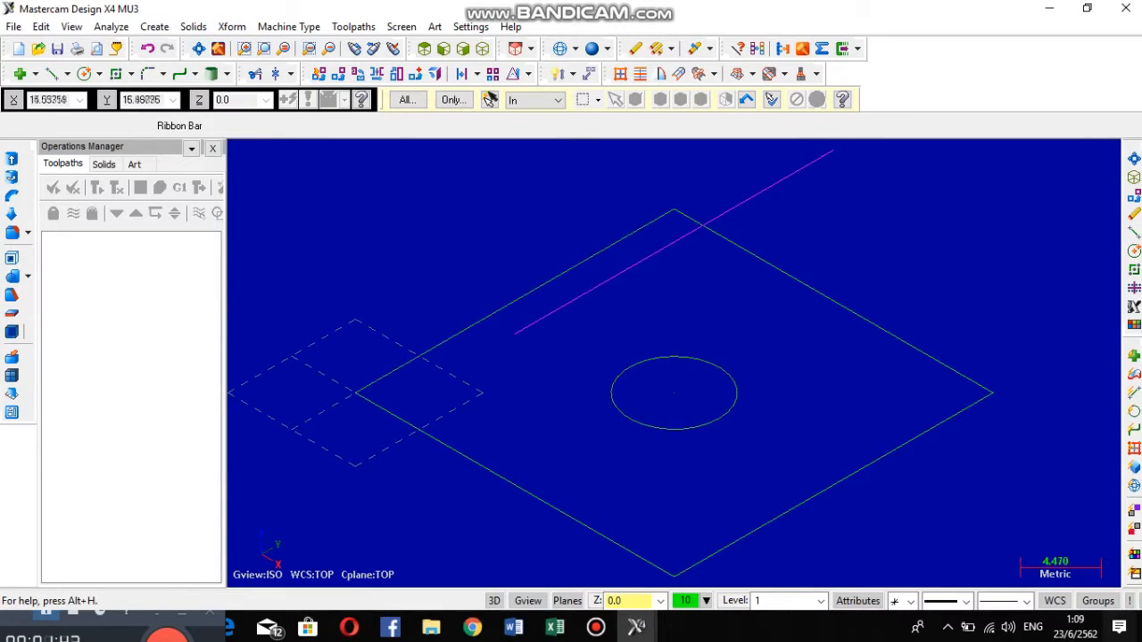
{"action": "scroll", "coordinate": [528, 228], "scroll_direction": "down", "scroll_amount": 2}
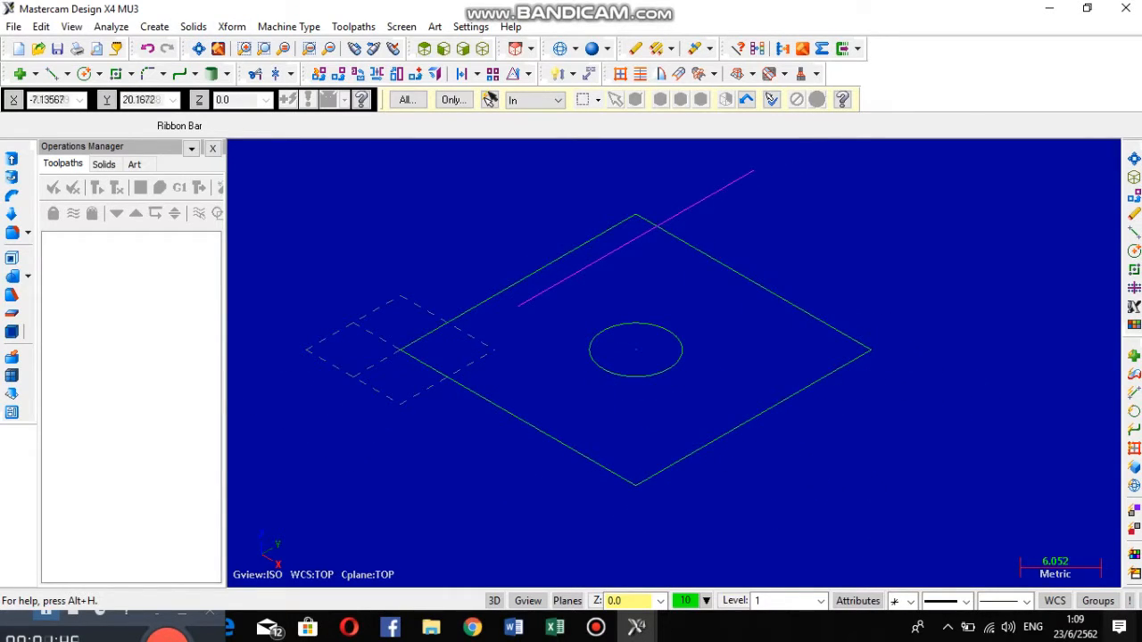
{"action": "left_click", "coordinate": [52, 74]}
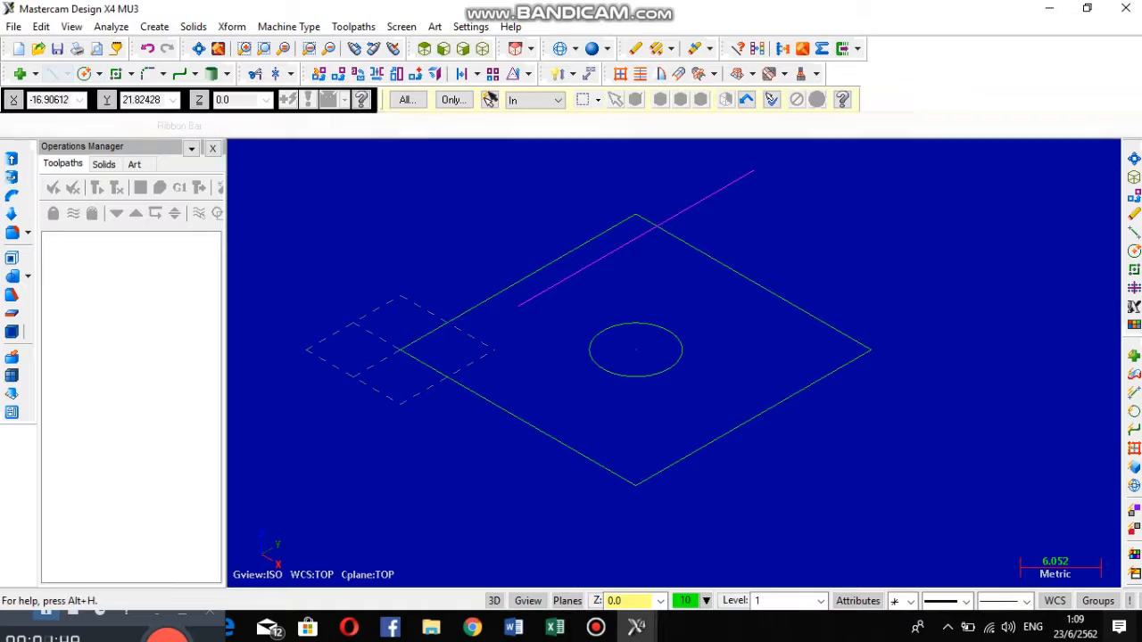
{"action": "left_click", "coordinate": [517, 305]}
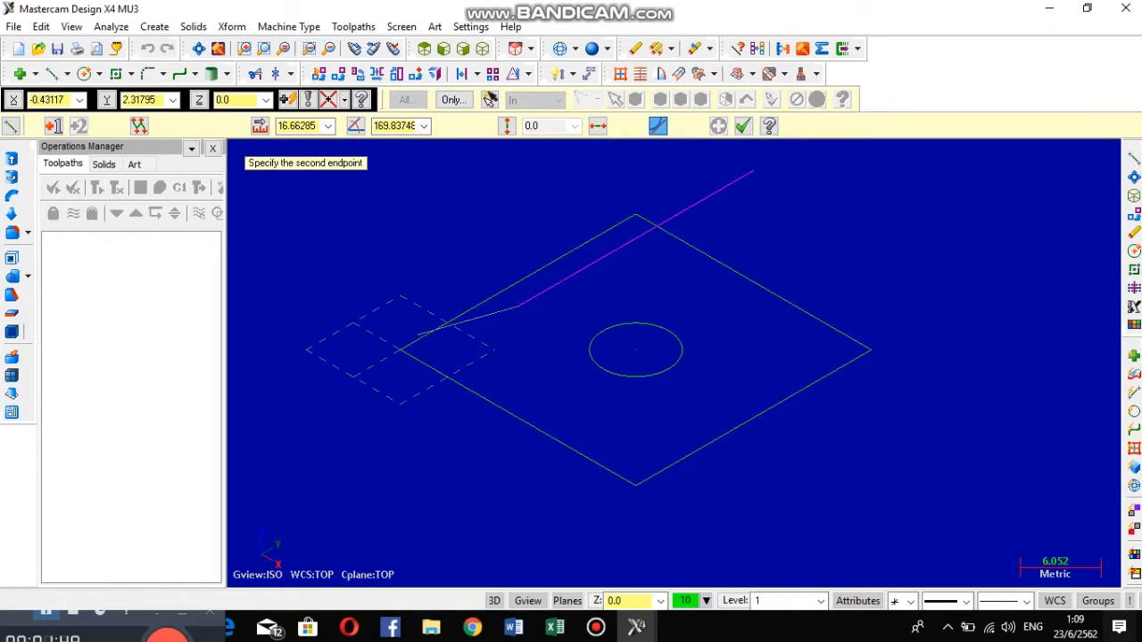
{"action": "left_click", "coordinate": [444, 48]}
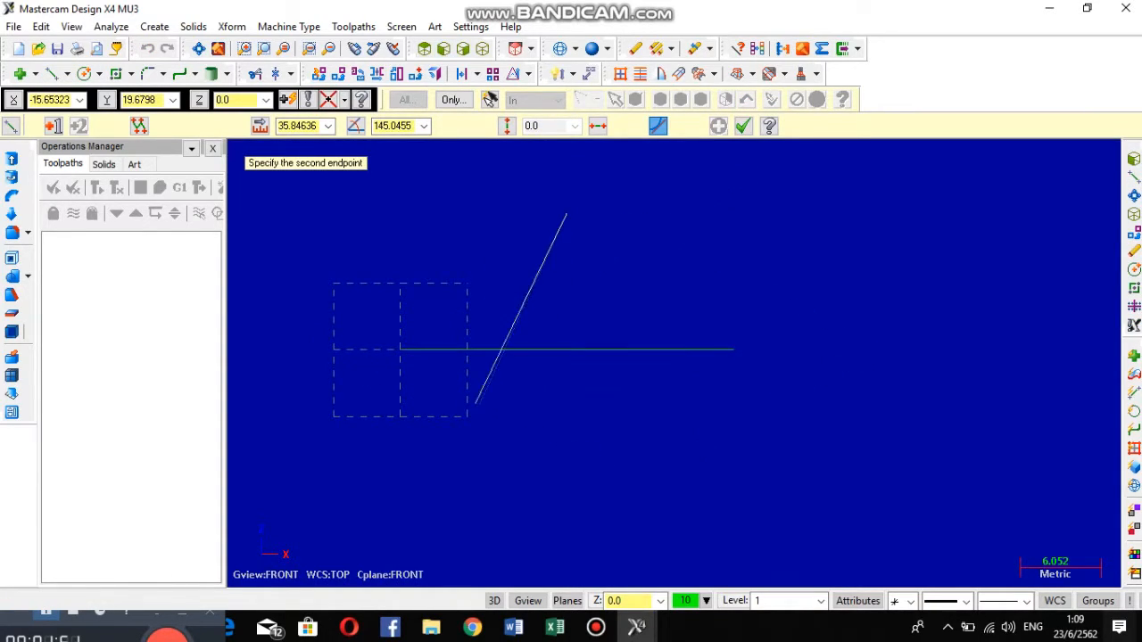
{"action": "left_click", "coordinate": [413, 390]}
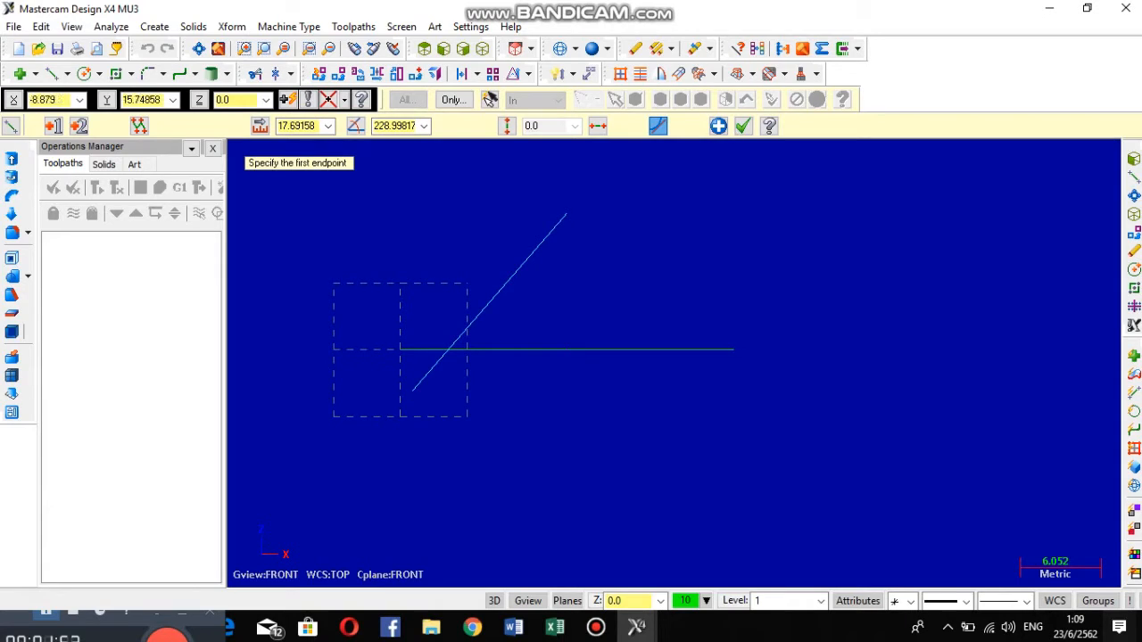
{"action": "key", "text": "Tab"}
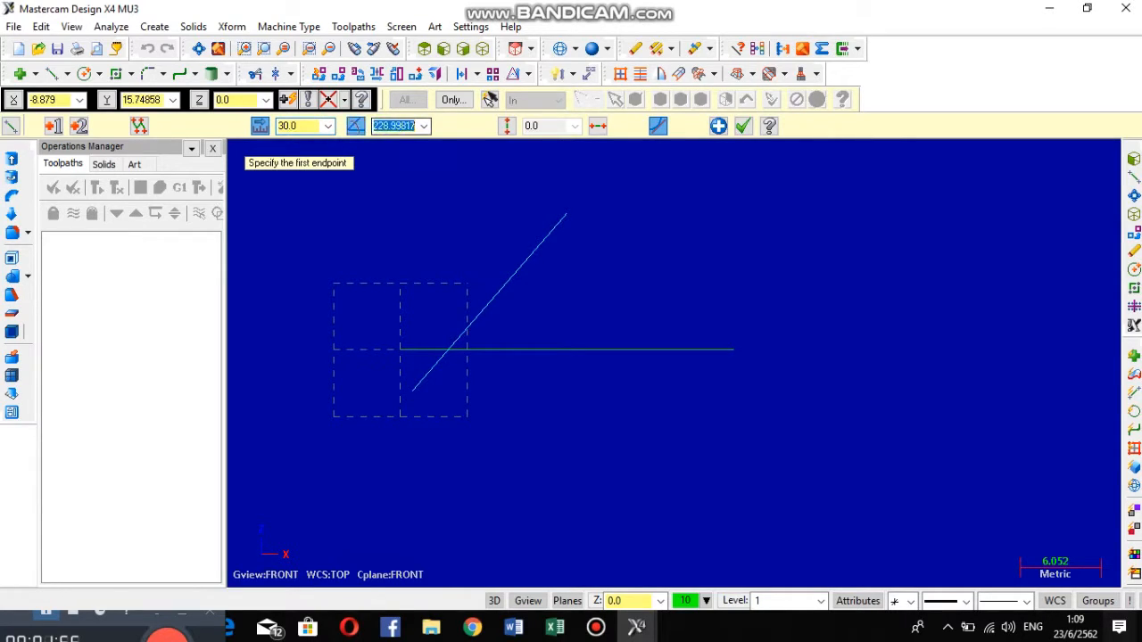
{"action": "key", "text": "Return"}
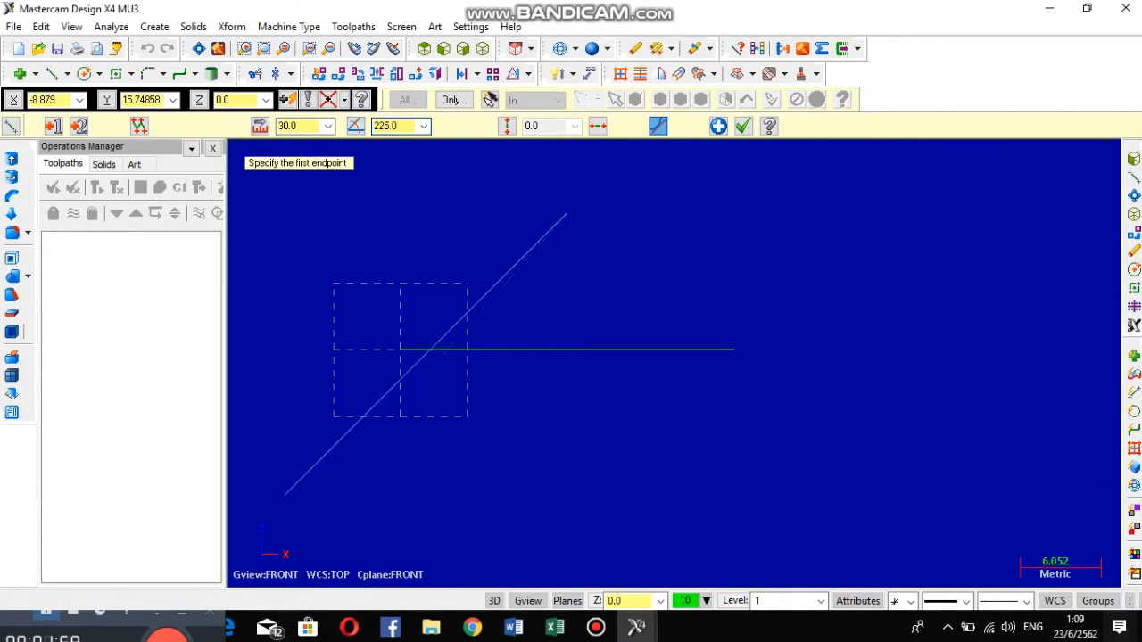
{"action": "left_click", "coordinate": [718, 126]}
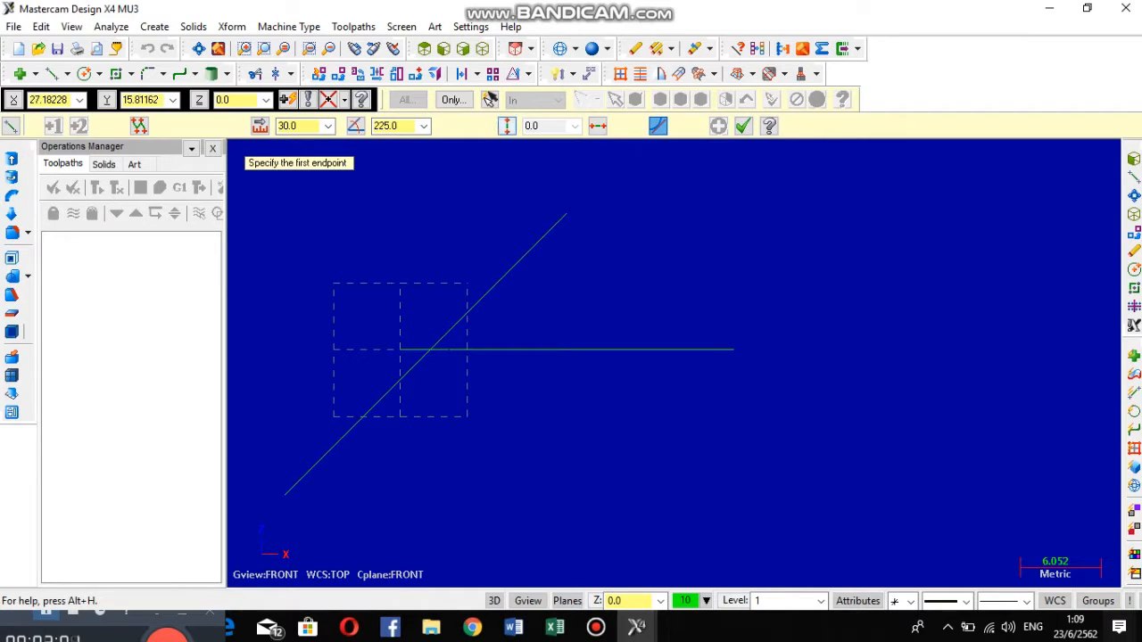
- Draw a second 30 mm line at 315 degrees from the same raised apex point
{"action": "left_click", "coordinate": [566, 214]}
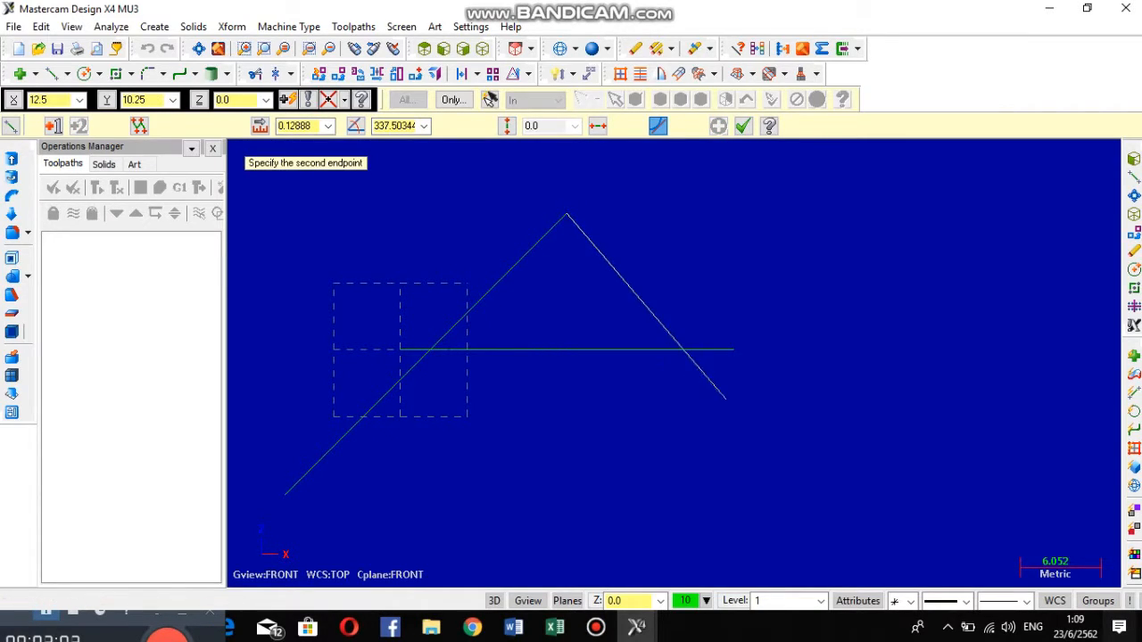
{"action": "left_click", "coordinate": [730, 405]}
{"action": "key", "text": "l"}
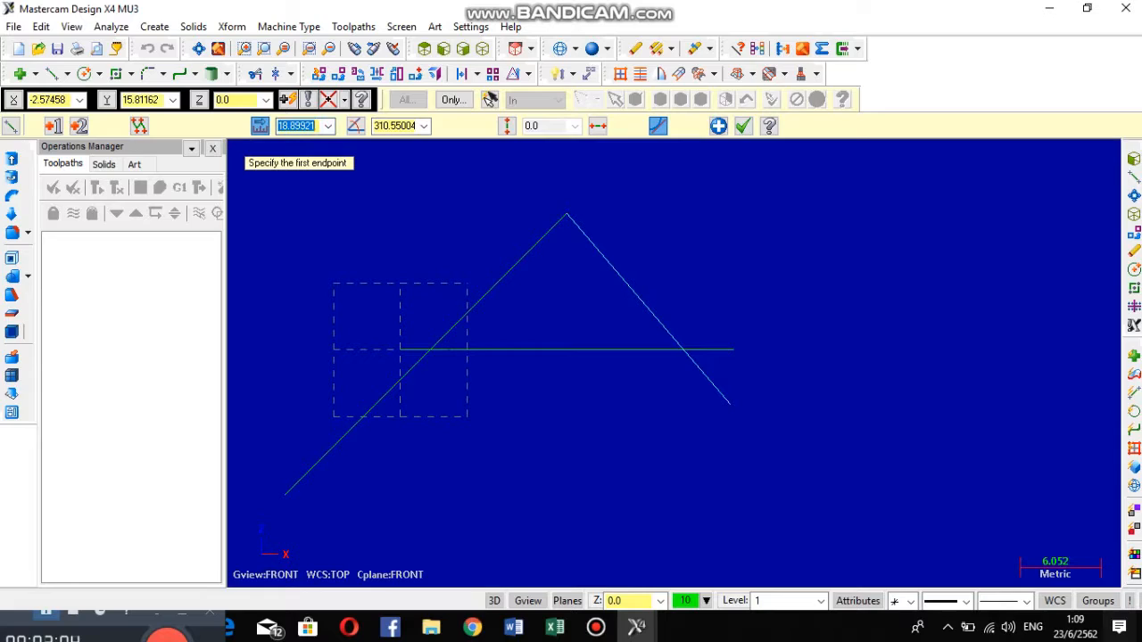
{"action": "type", "text": "30"}
{"action": "key", "text": "Tab"}
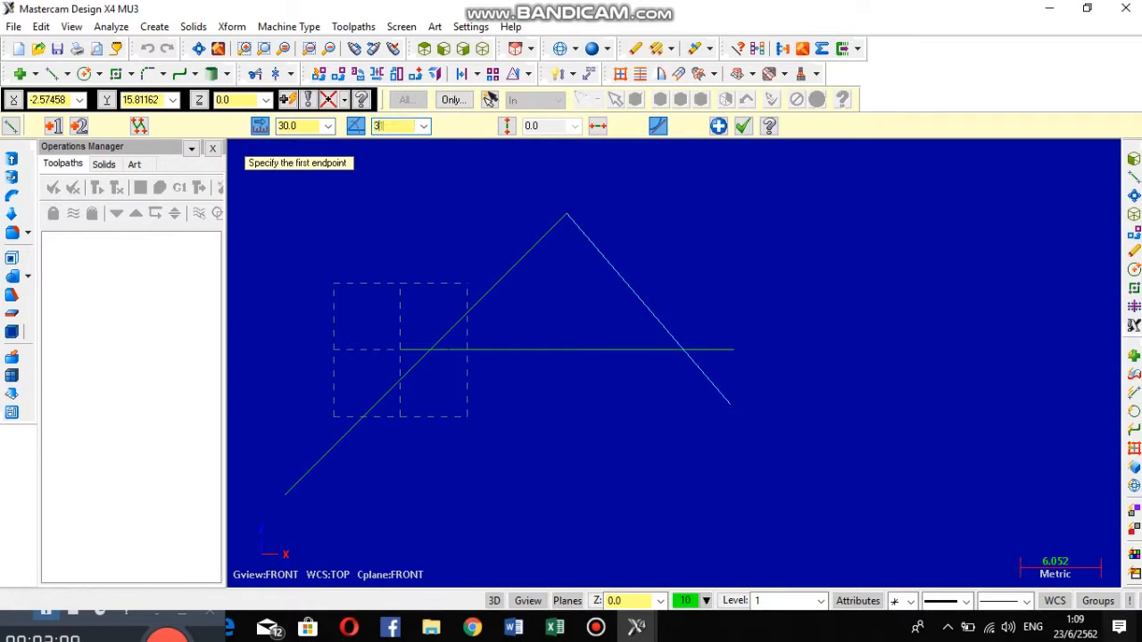
{"action": "key", "text": "Return"}
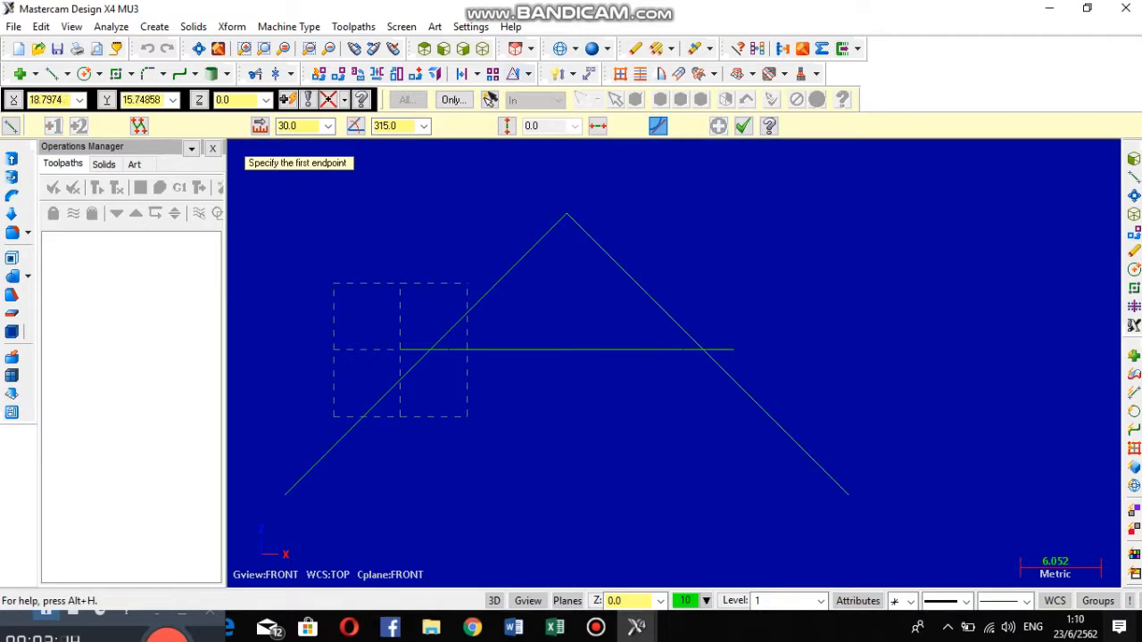
- Draw a 24 mm vertical line at 90 degrees upward from the square's corner at the origin in the front plane
{"action": "left_click", "coordinate": [483, 48]}
{"action": "left_click", "coordinate": [519, 307]}
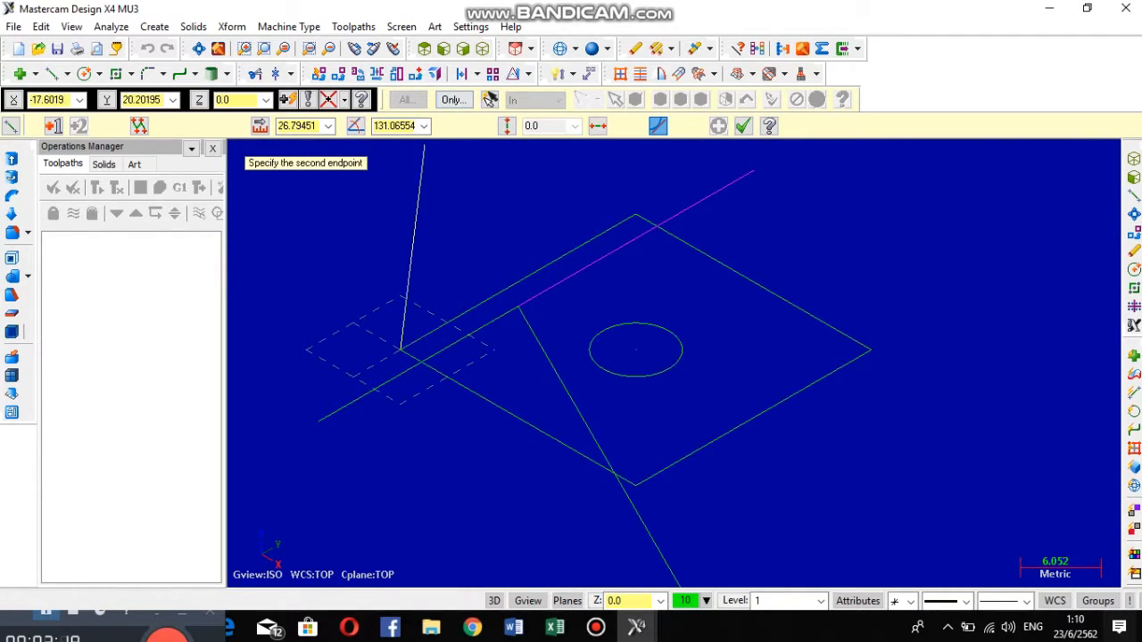
{"action": "left_click", "coordinate": [444, 48]}
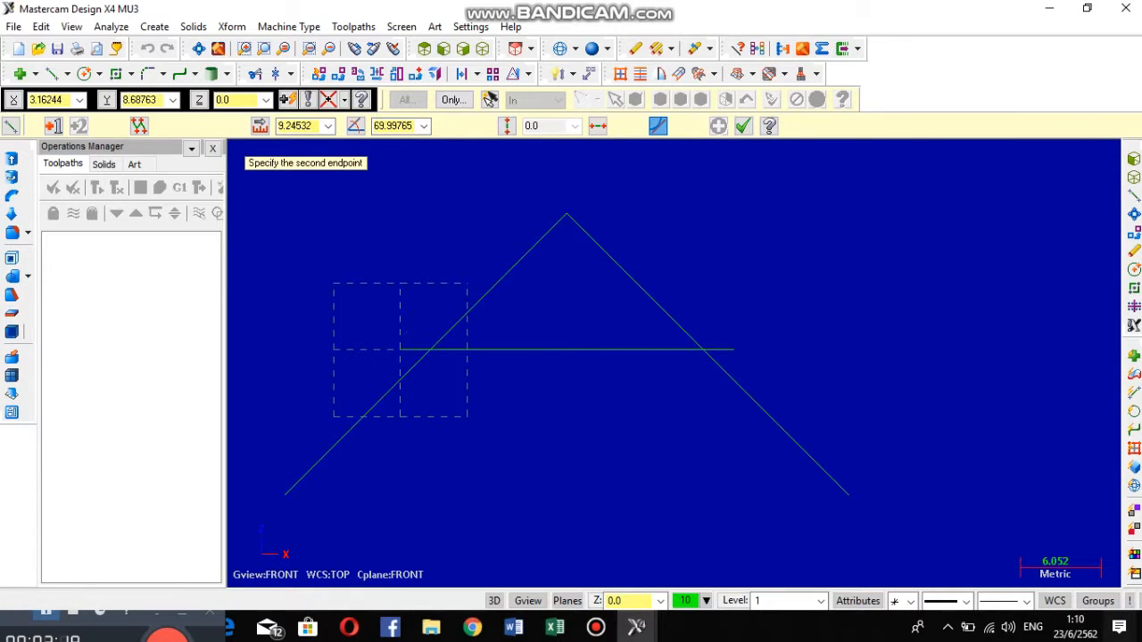
{"action": "scroll", "coordinate": [417, 182], "scroll_direction": "down", "scroll_amount": 1}
{"action": "scroll", "coordinate": [432, 259], "scroll_direction": "down", "scroll_amount": 2}
{"action": "scroll", "coordinate": [432, 252], "scroll_direction": "up", "scroll_amount": 1}
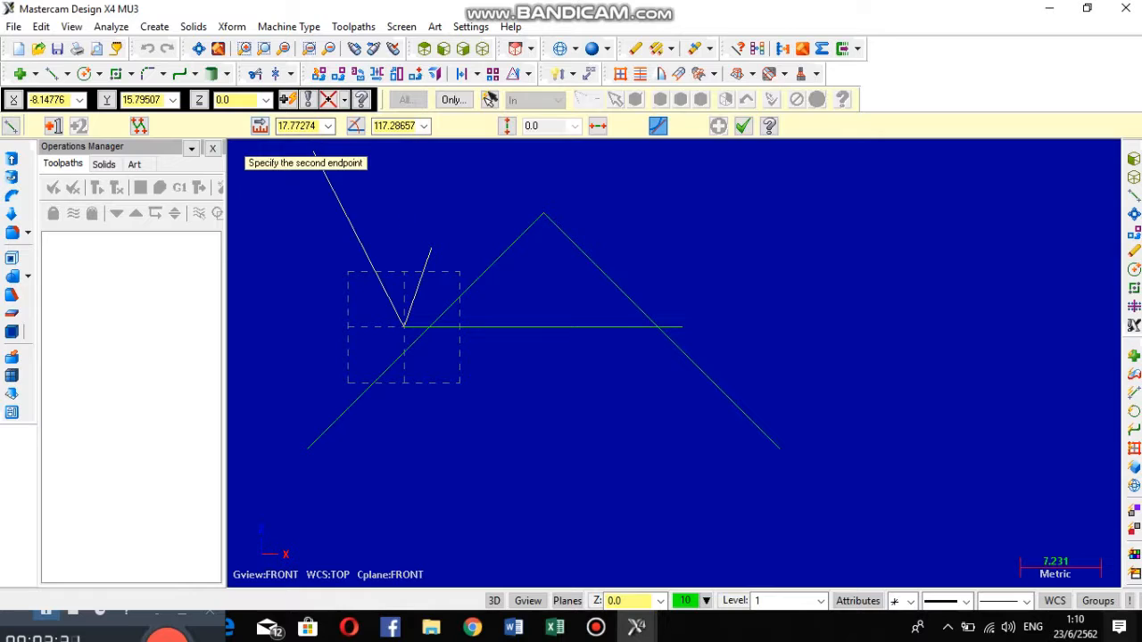
{"action": "scroll", "coordinate": [379, 291], "scroll_direction": "up", "scroll_amount": 4}
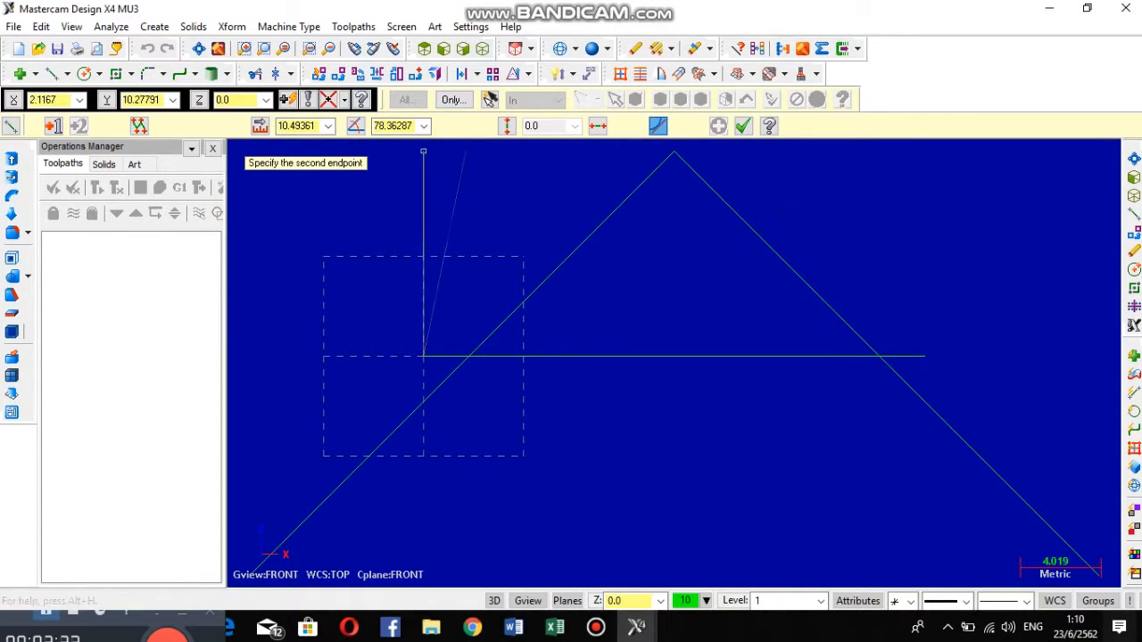
{"action": "scroll", "coordinate": [544, 325], "scroll_direction": "down", "scroll_amount": 2}
{"action": "scroll", "coordinate": [569, 325], "scroll_direction": "down", "scroll_amount": 4}
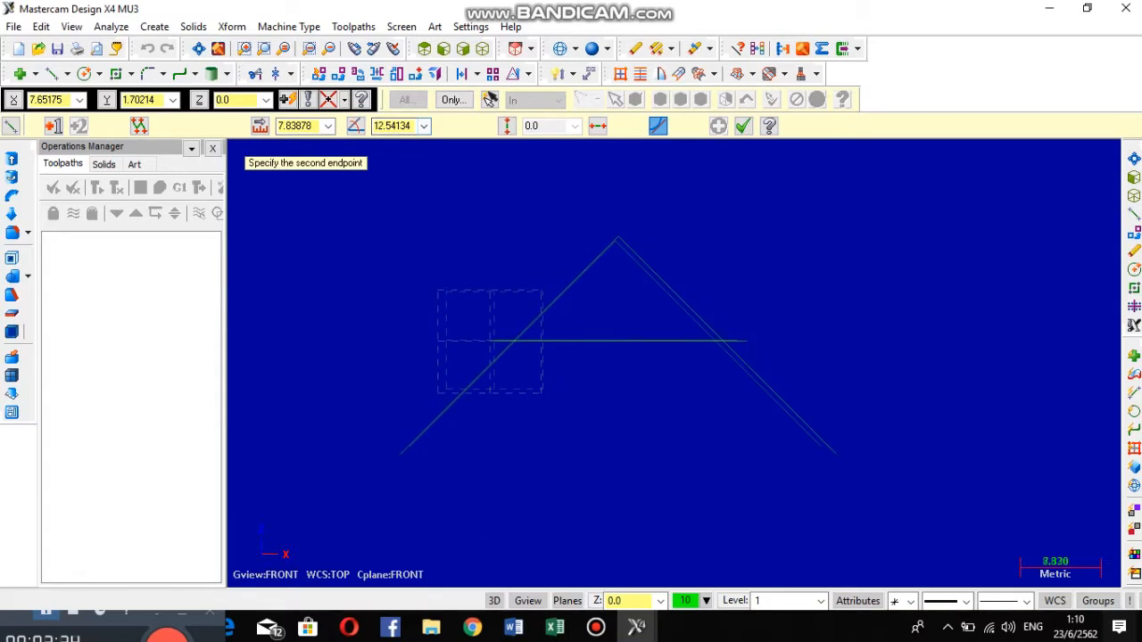
{"action": "left_click", "coordinate": [507, 197]}
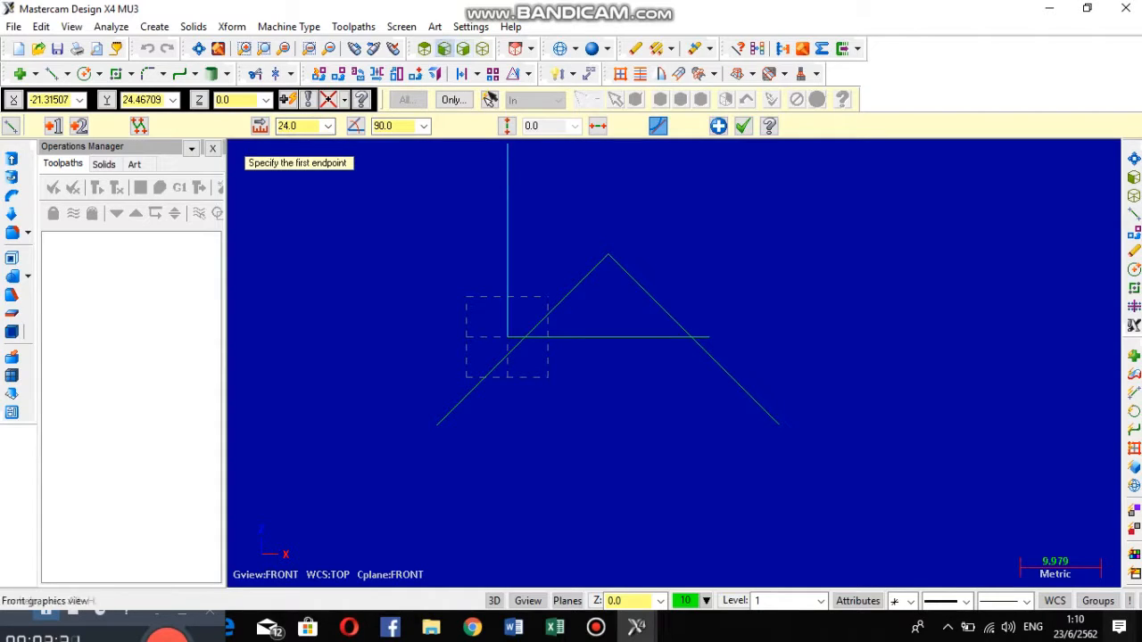
{"action": "scroll", "coordinate": [586, 291], "scroll_direction": "down", "scroll_amount": 1}
{"action": "left_click", "coordinate": [199, 49]}
{"action": "scroll", "coordinate": [654, 332], "scroll_direction": "down", "scroll_amount": 3}
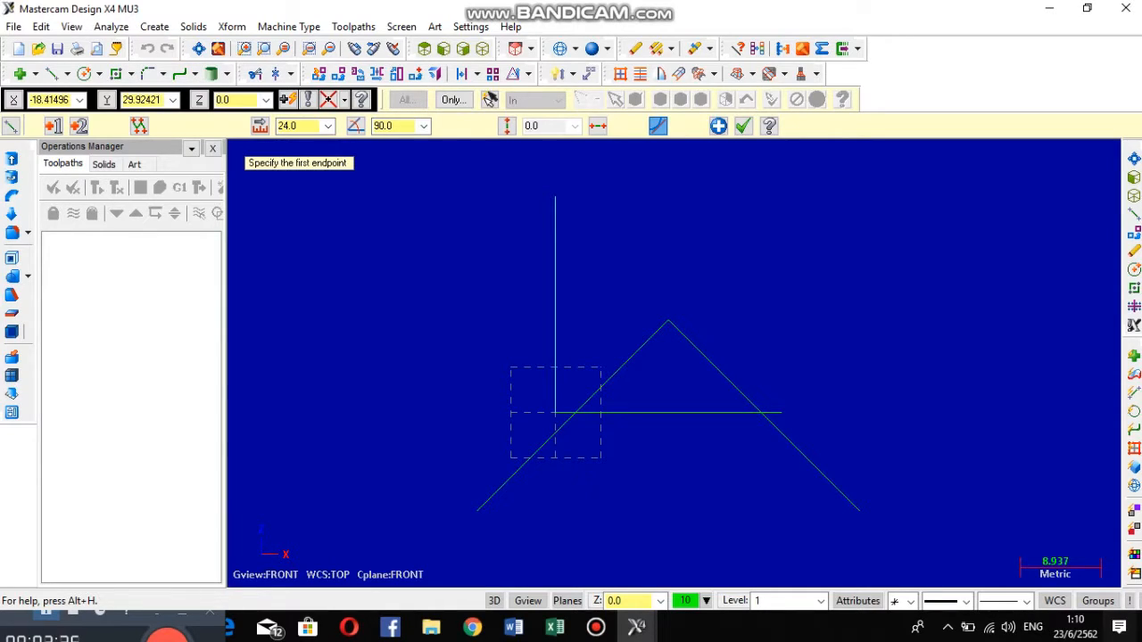
{"action": "left_click", "coordinate": [718, 126]}
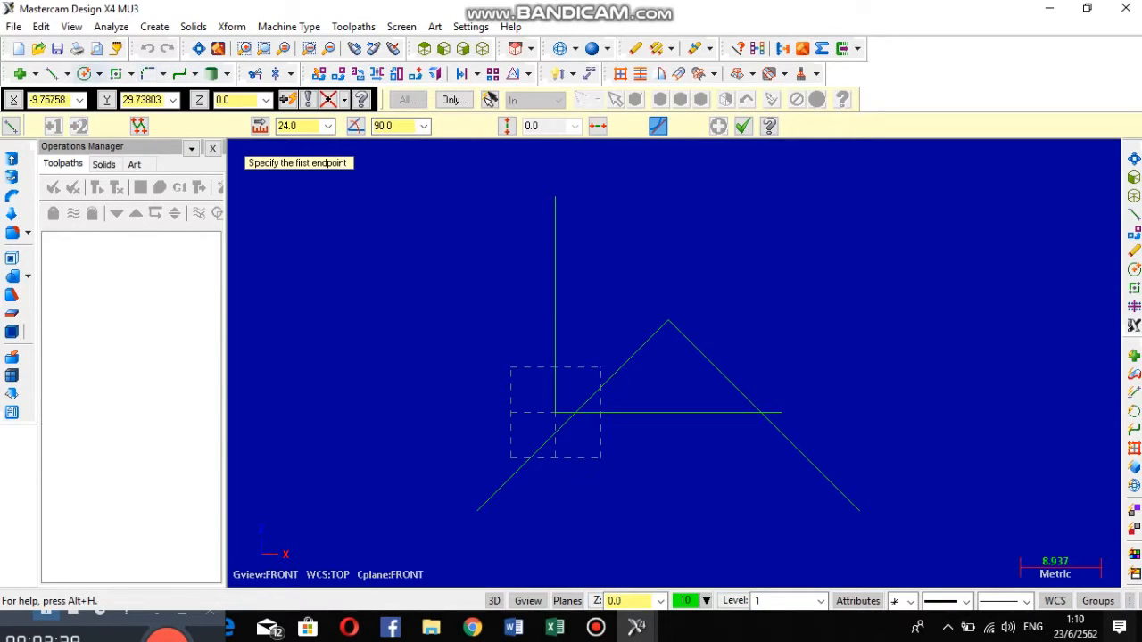
- Draw a 4.5 mm horizontal line at 0 degrees from the upper end of the 24 mm vertical line
{"action": "left_click", "coordinate": [556, 197]}
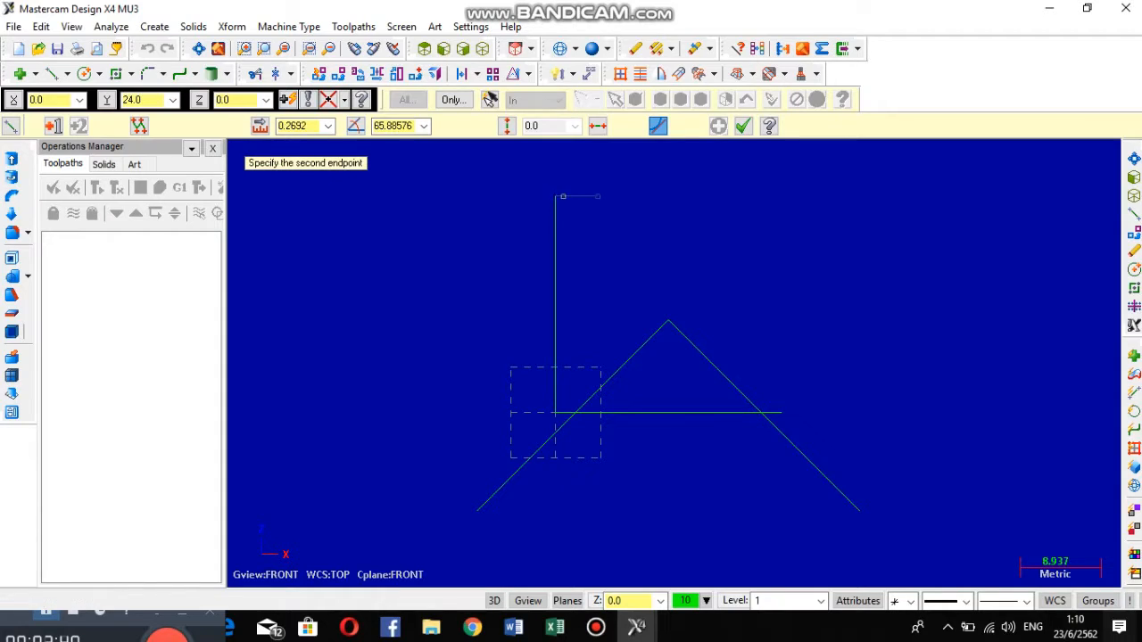
{"action": "left_click", "coordinate": [602, 196]}
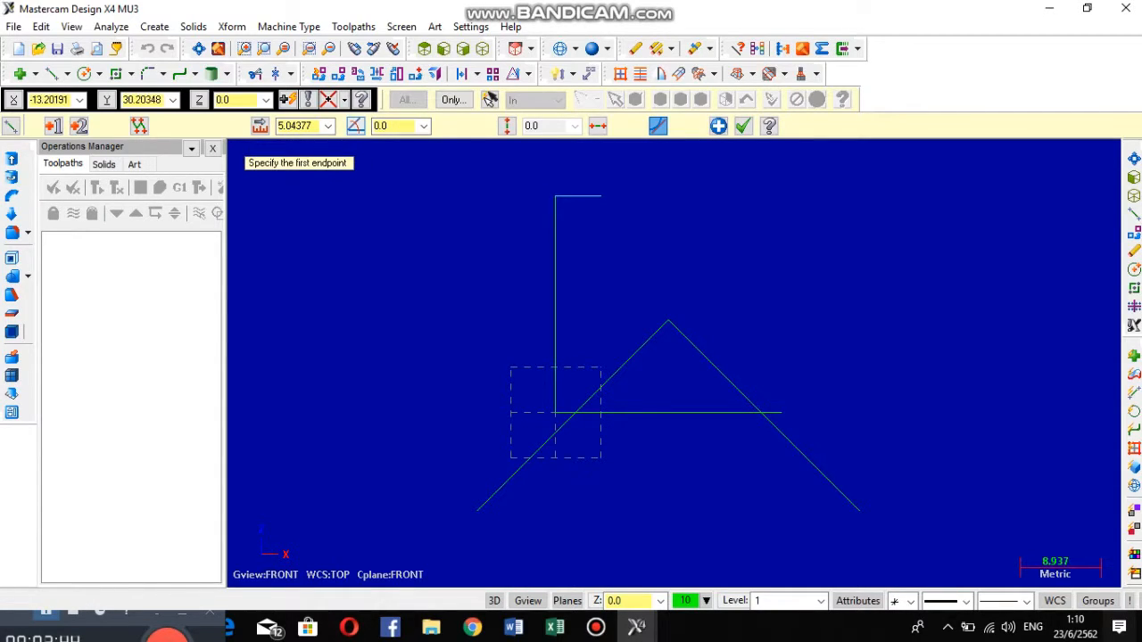
{"action": "double_click", "coordinate": [298, 126]}
{"action": "type", "text": "4.5"}
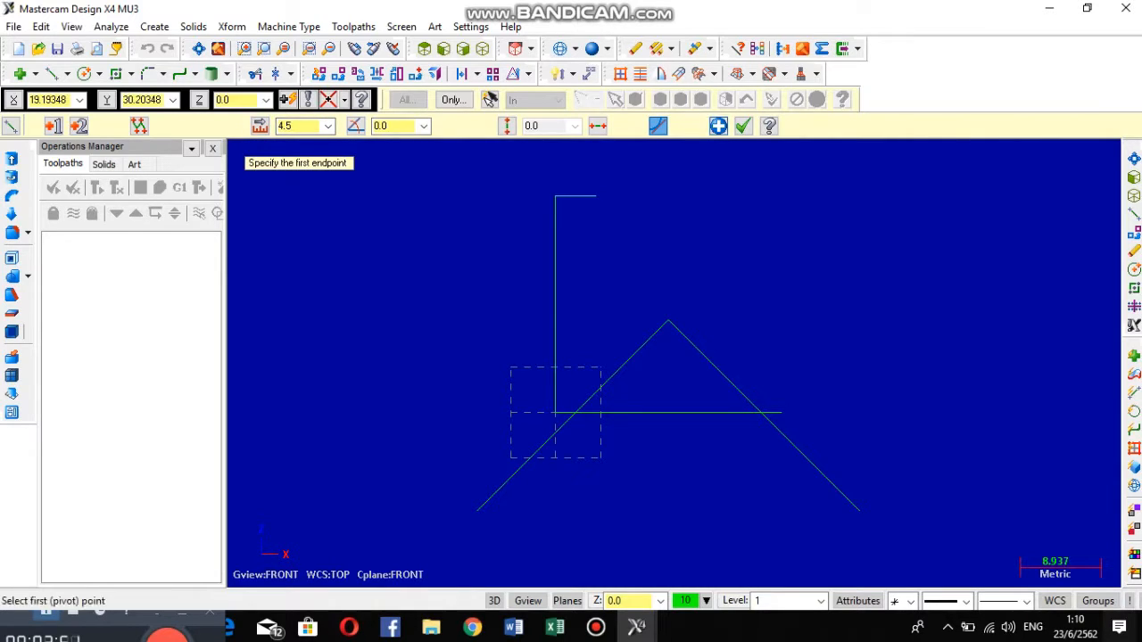
{"action": "left_click", "coordinate": [718, 126]}
- Draw a 5 mm line straight down at 270 degrees from the free end of the 4.5 mm line
{"action": "left_click", "coordinate": [597, 197]}
{"action": "left_click", "coordinate": [596, 242]}
{"action": "double_click", "coordinate": [297, 126]}
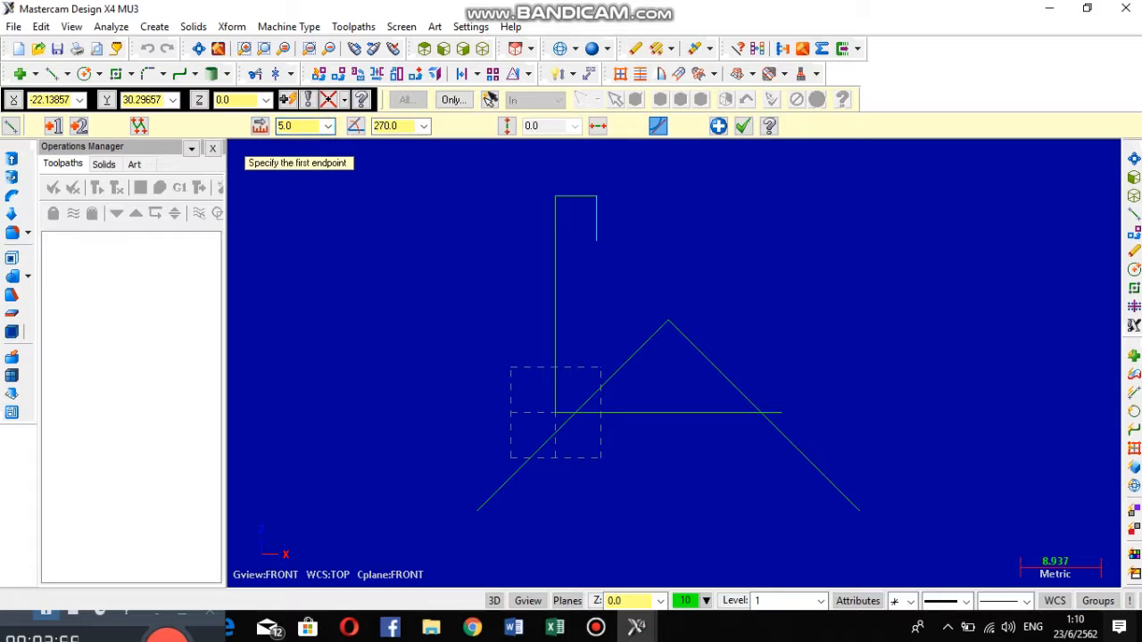
{"action": "left_click", "coordinate": [719, 126]}
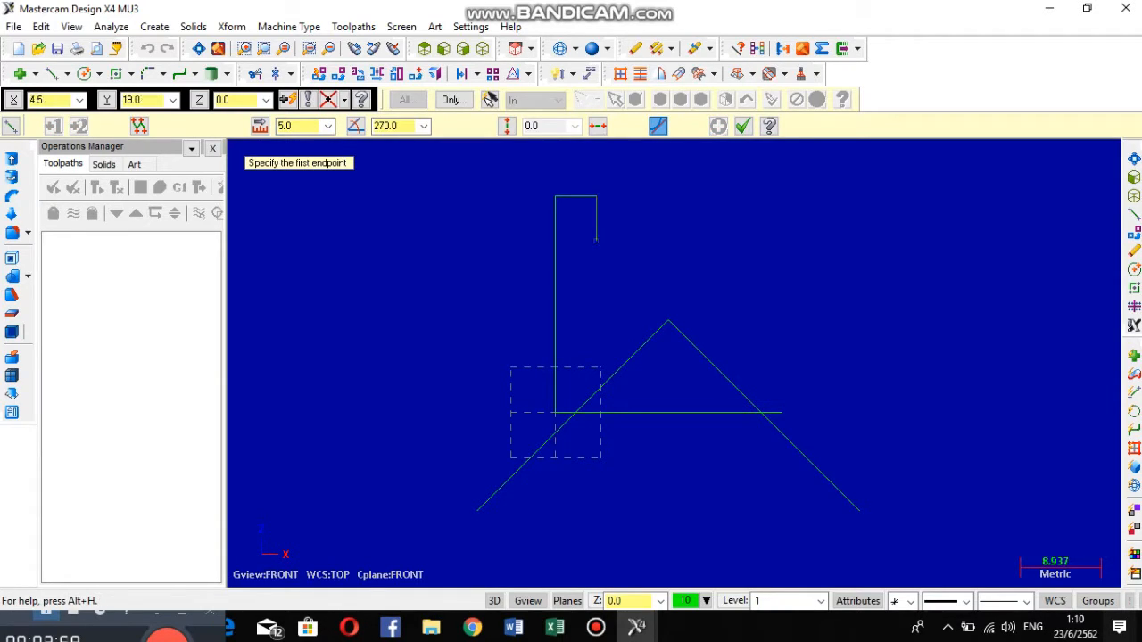
- Draw the notch's 16 mm horizontal floor from the lower end of the 5 mm line, plus a 5 mm line up from its far end
{"action": "left_click", "coordinate": [596, 241]}
{"action": "left_click", "coordinate": [728, 241]}
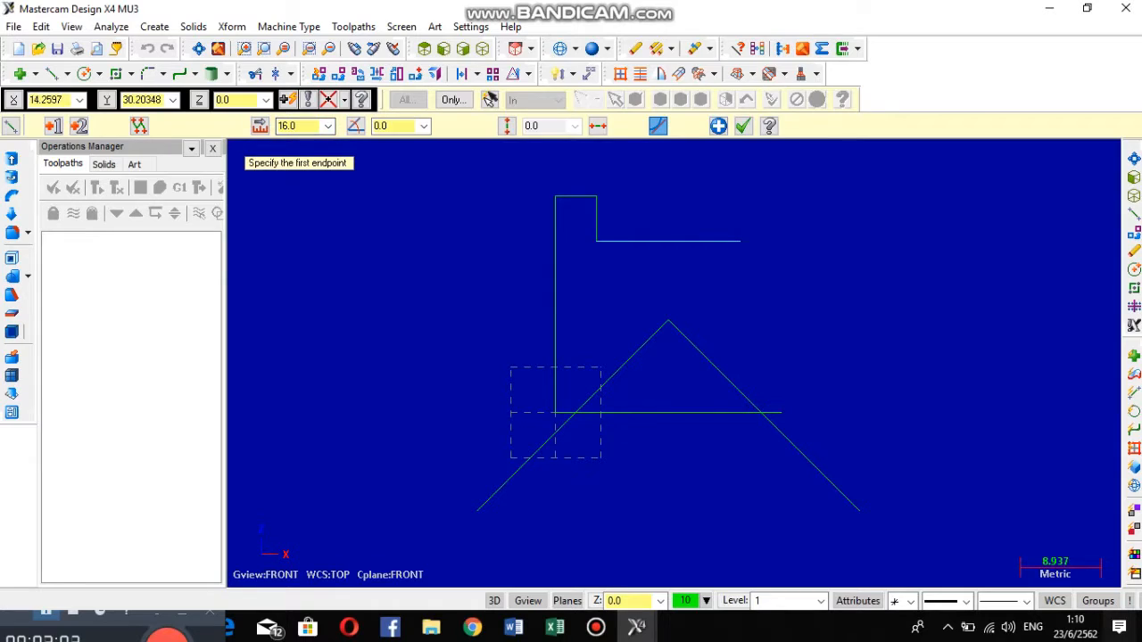
{"action": "left_click", "coordinate": [741, 241]}
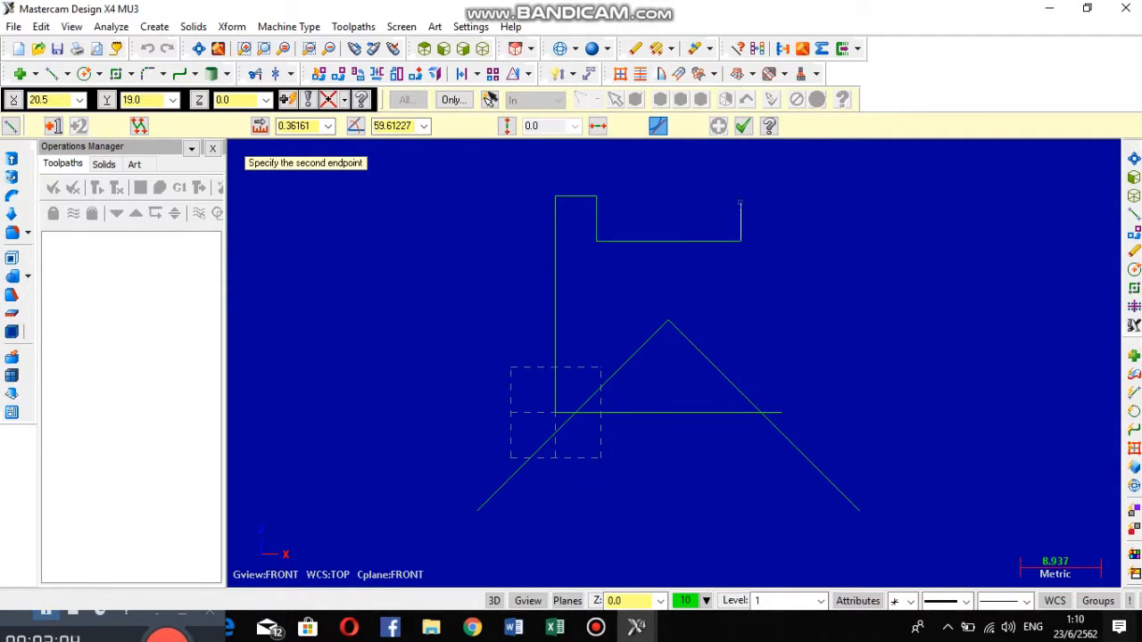
{"action": "left_click", "coordinate": [741, 196]}
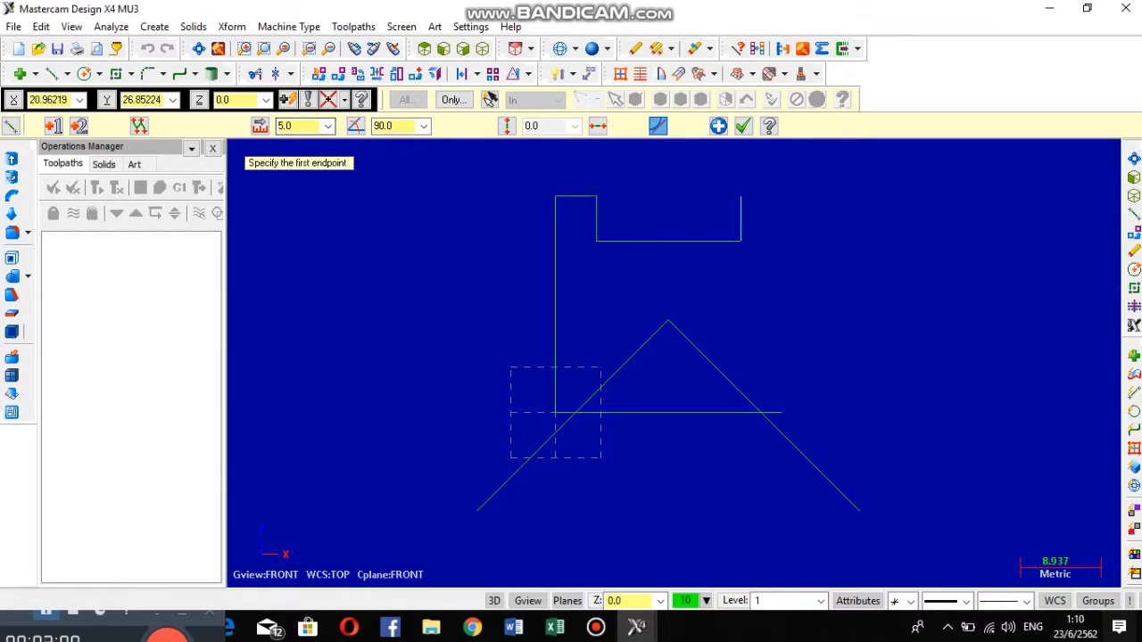
{"action": "left_click", "coordinate": [718, 126]}
- Draw a 4.5 mm horizontal line at 0 degrees outward from the top of the notch's second wall
{"action": "left_click", "coordinate": [741, 196]}
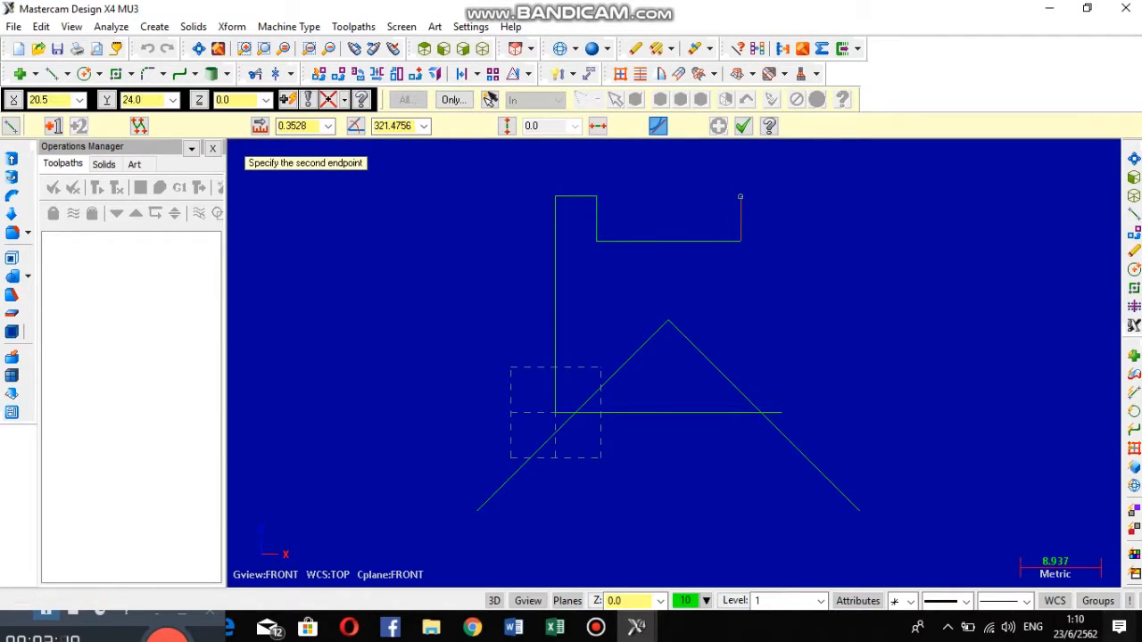
{"action": "left_click", "coordinate": [779, 196]}
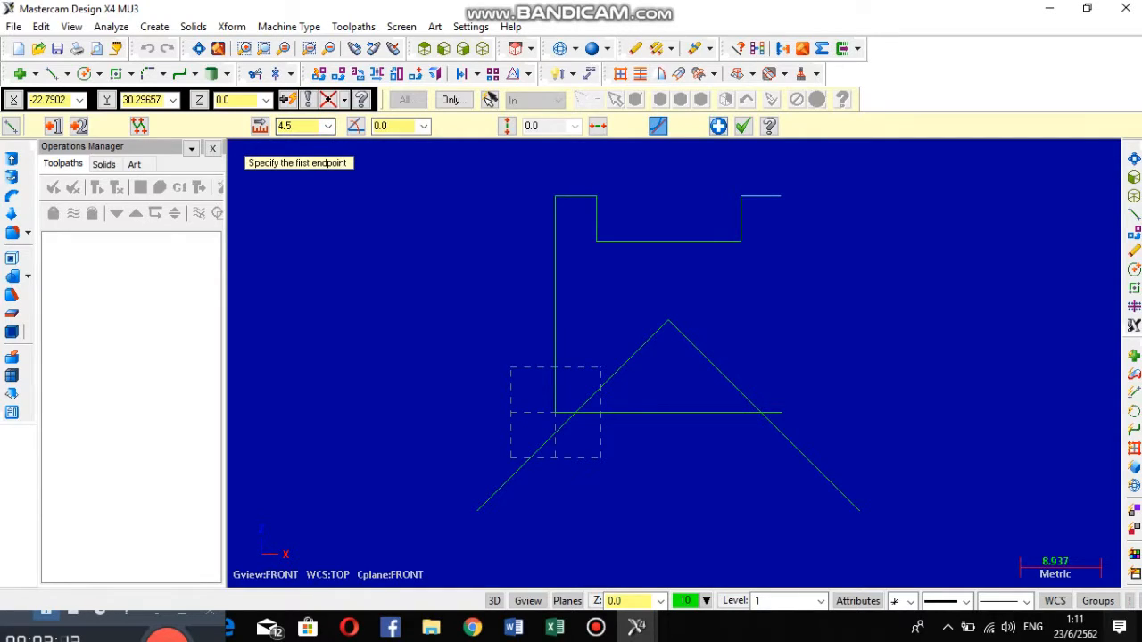
{"action": "left_click", "coordinate": [718, 126]}
- Try to close the front profile with a straight line from its open top end down to the base corner
{"action": "left_click", "coordinate": [781, 196]}
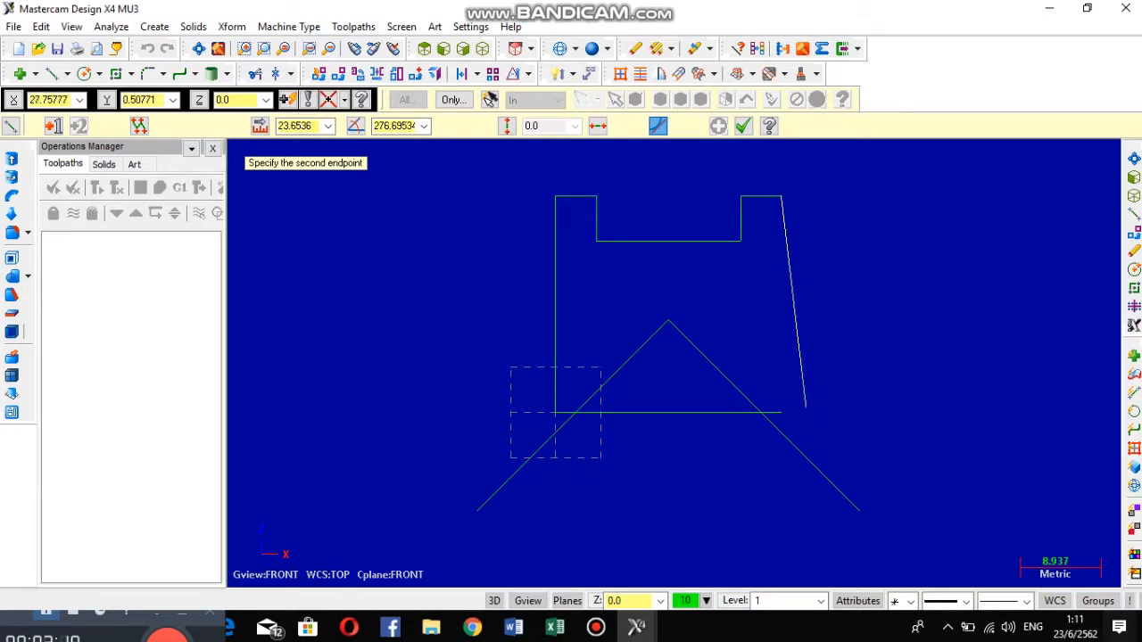
{"action": "middle_click_drag", "start_coordinate": [803, 402], "coordinate": [785, 438]}
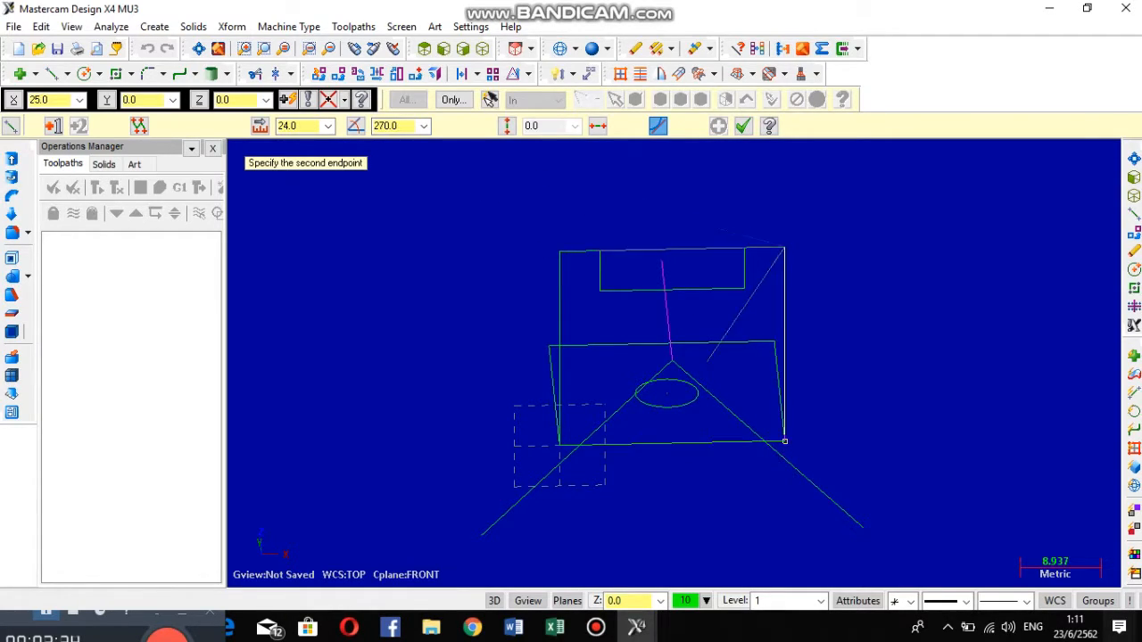
{"action": "left_click", "coordinate": [784, 247]}
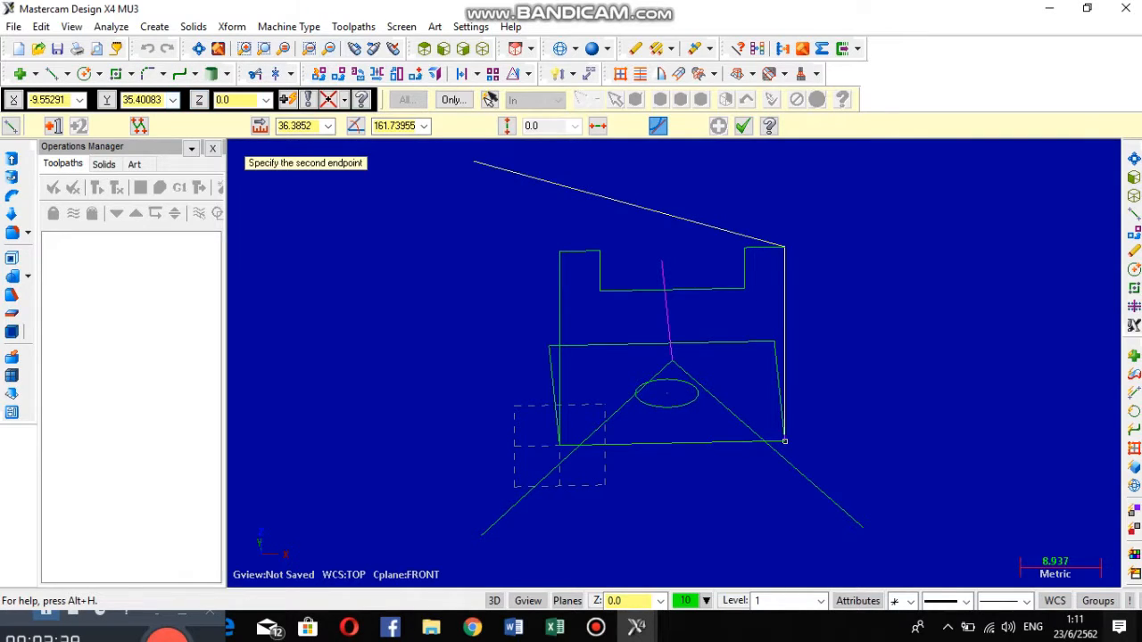
{"action": "left_click", "coordinate": [443, 48]}
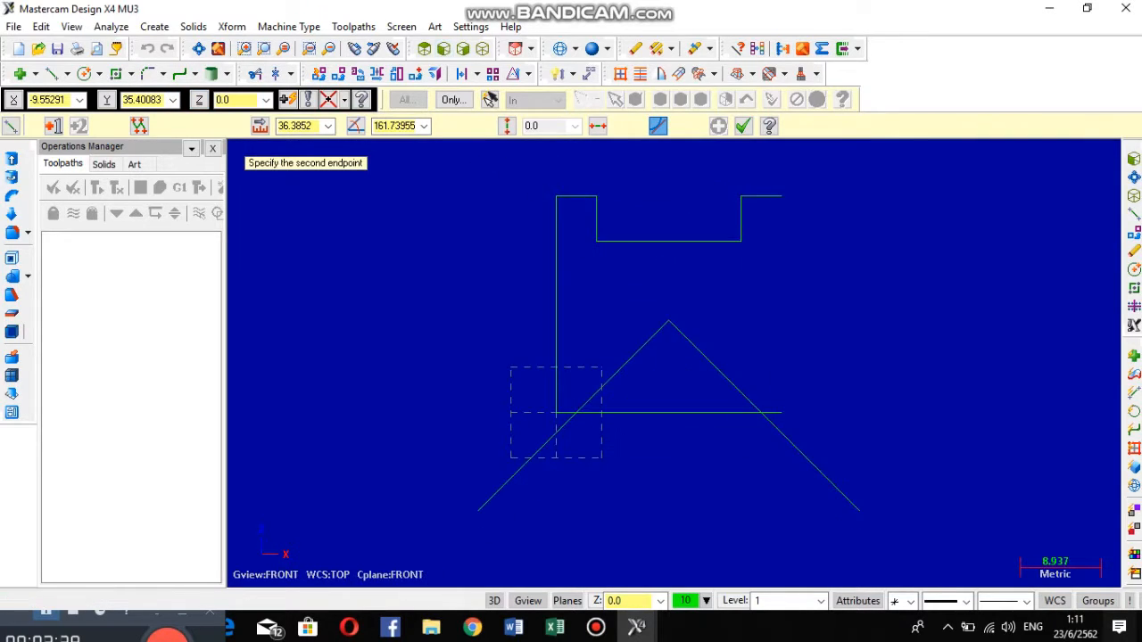
{"action": "left_click", "coordinate": [783, 412]}
{"action": "middle_click_drag", "start_coordinate": [779, 412], "coordinate": [878, 417]}
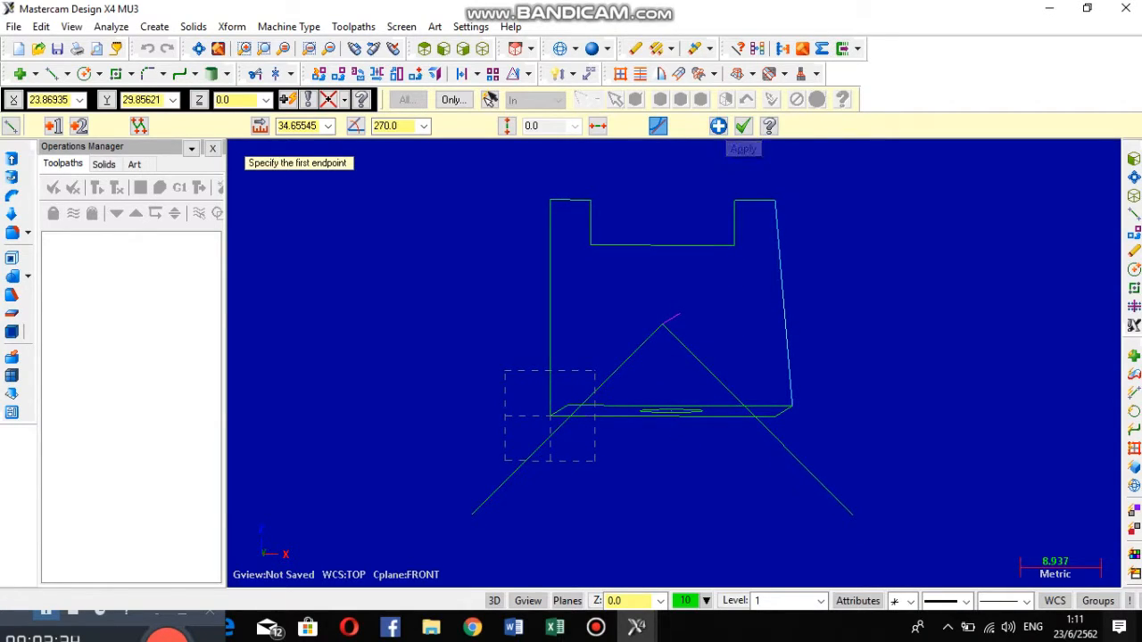
{"action": "left_click", "coordinate": [718, 126]}
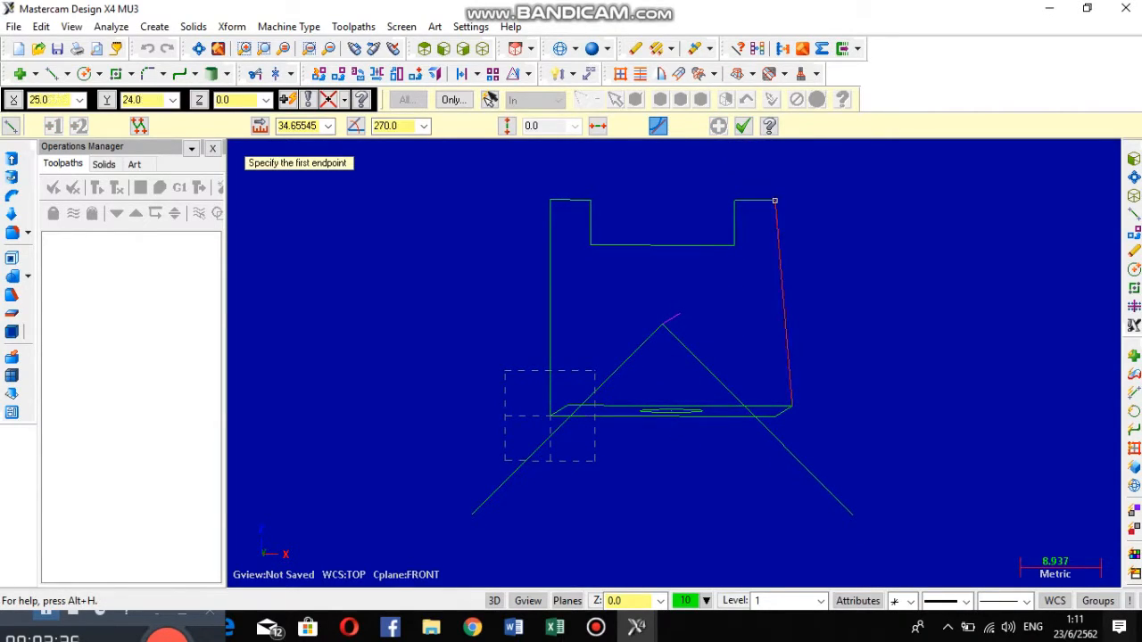
- Draw a 24 mm vertical line at 270 degrees from the profile's open top end to the front base corner
{"action": "left_click", "coordinate": [774, 201]}
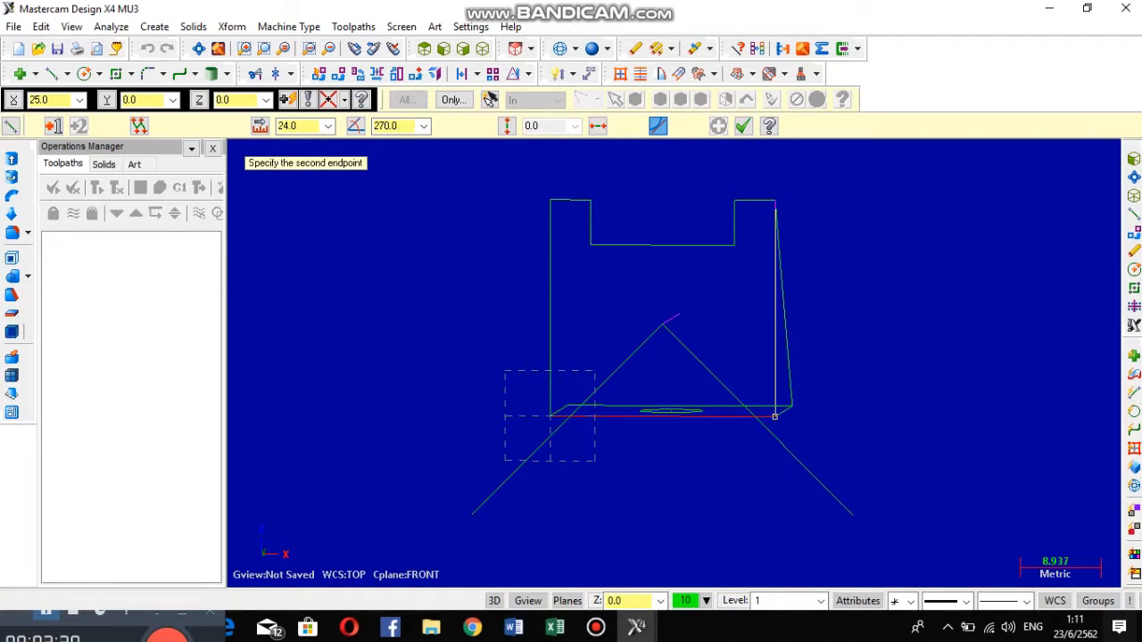
{"action": "left_click", "coordinate": [775, 417]}
{"action": "middle_click_drag", "start_coordinate": [884, 362], "coordinate": [907, 378]}
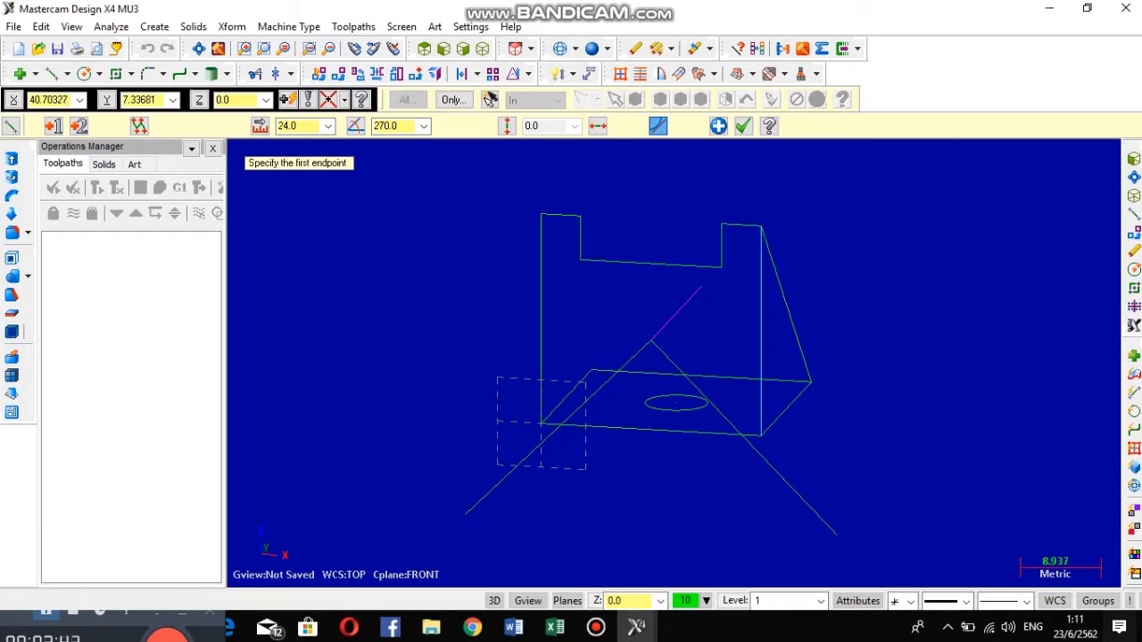
{"action": "left_click", "coordinate": [719, 126]}
- Draw two short horizontal lines along the front base edge, one at each corner, the first about 4.3 mm long, reaching past the V lines
{"action": "left_click", "coordinate": [759, 434]}
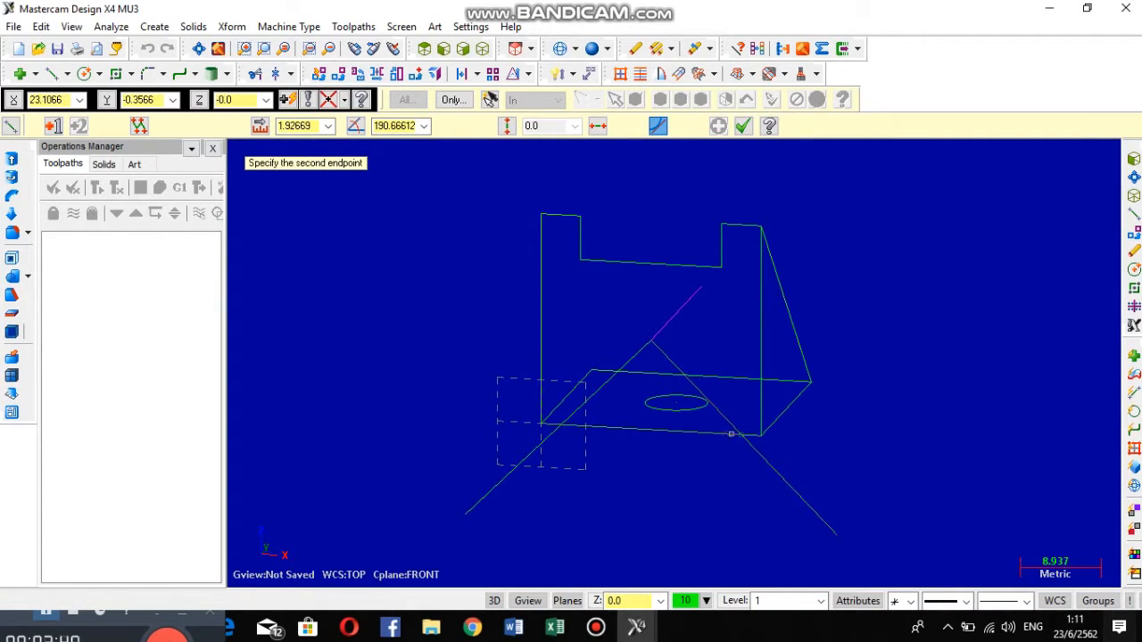
{"action": "left_click", "coordinate": [722, 435]}
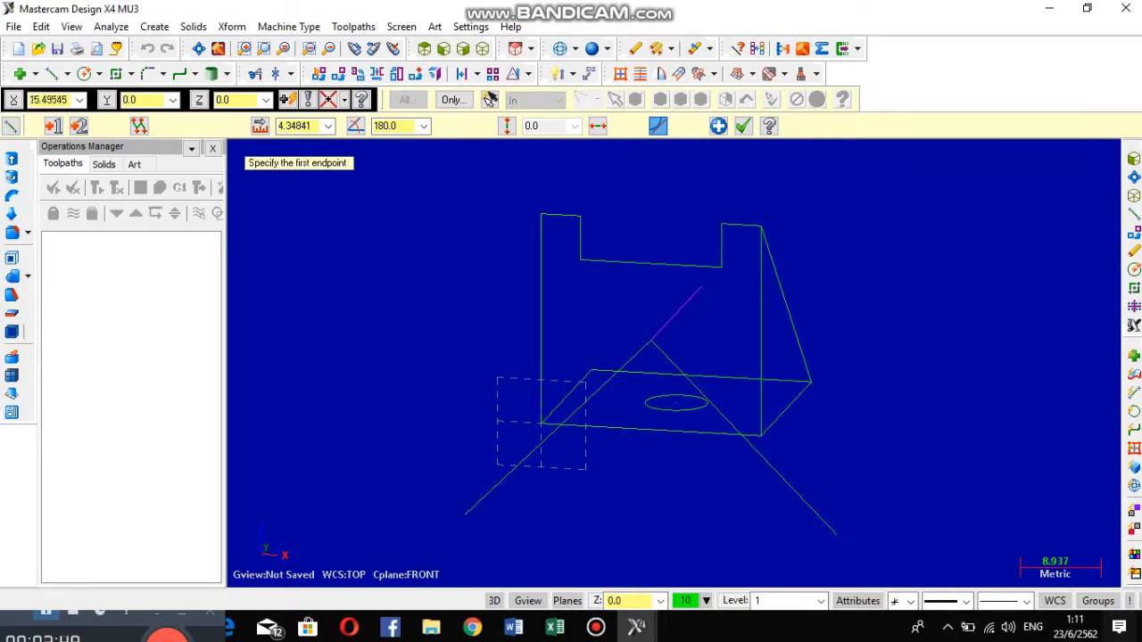
{"action": "left_click", "coordinate": [579, 426]}
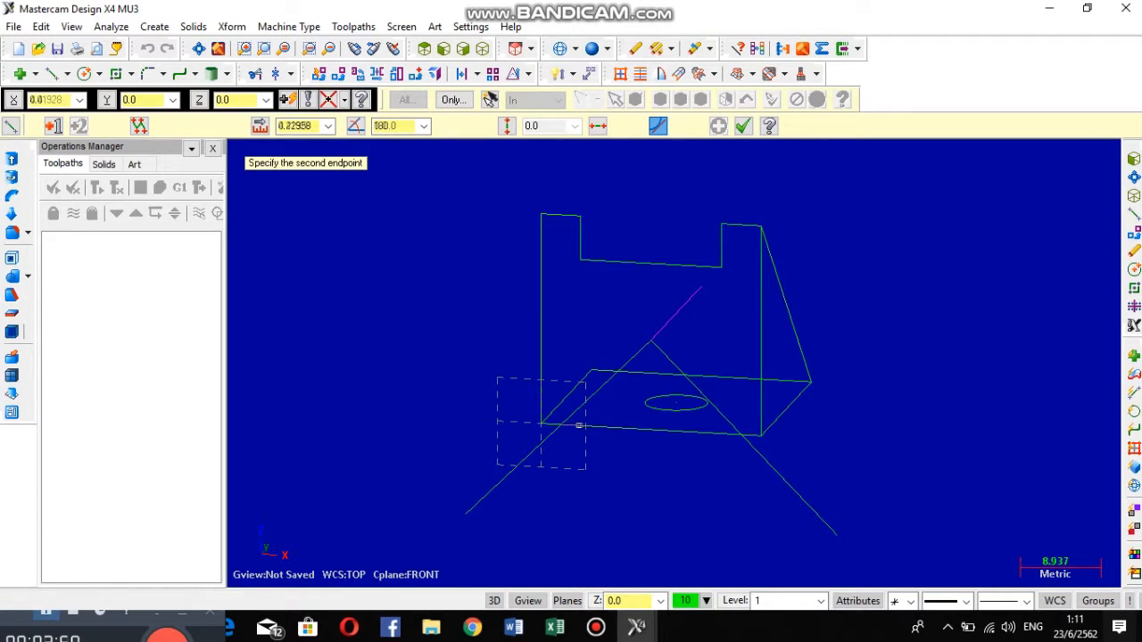
{"action": "left_click", "coordinate": [583, 426]}
{"action": "left_click", "coordinate": [743, 126]}
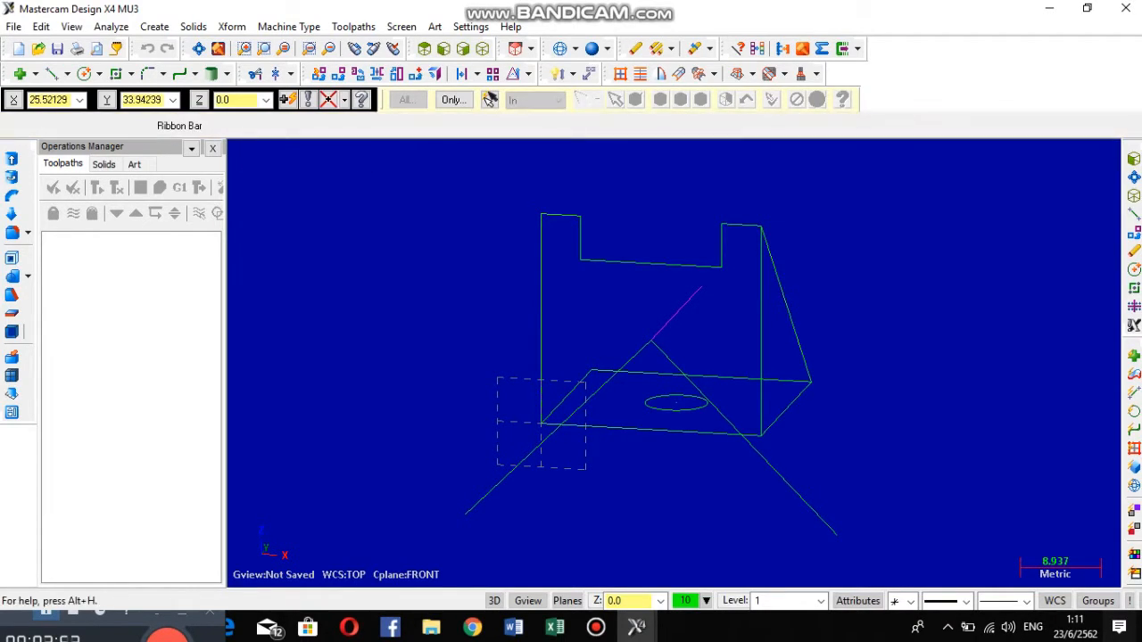
- In isometric view, divide/delete the stray diagonal line, the V line tails below the base edge and the construction line at the V's apex
{"action": "left_click", "coordinate": [483, 48]}
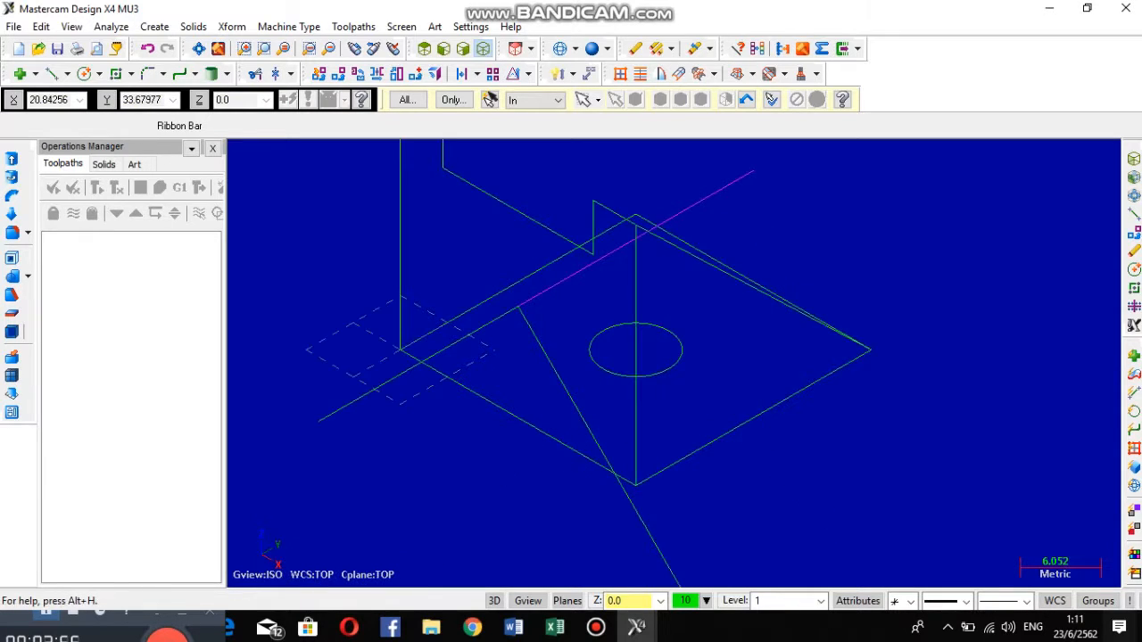
{"action": "left_click", "coordinate": [256, 73]}
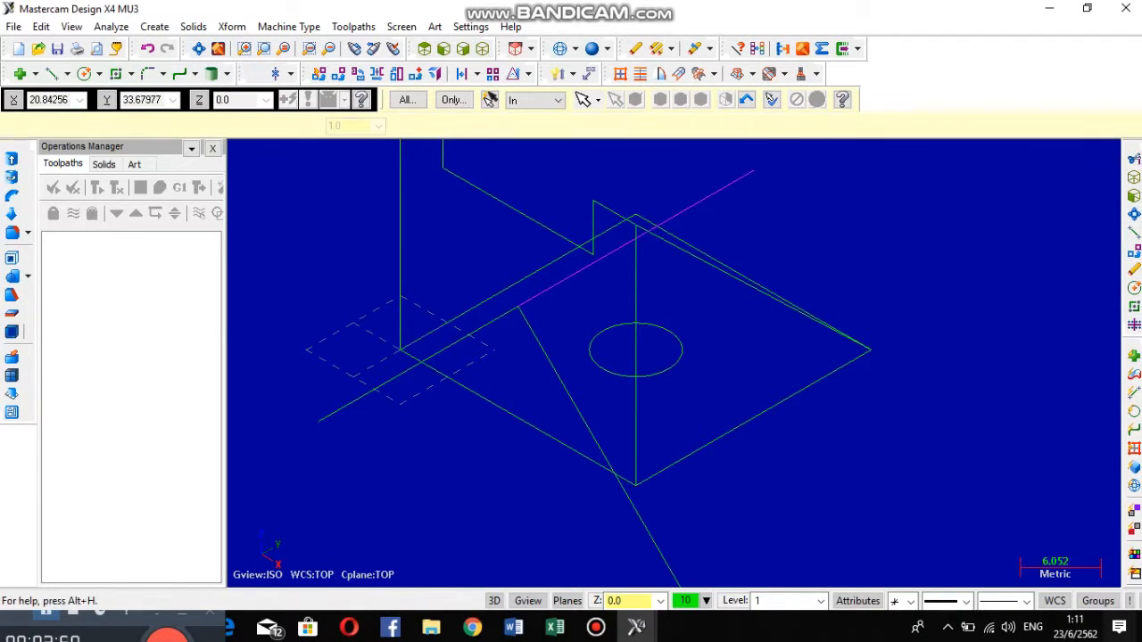
{"action": "left_click", "coordinate": [130, 125]}
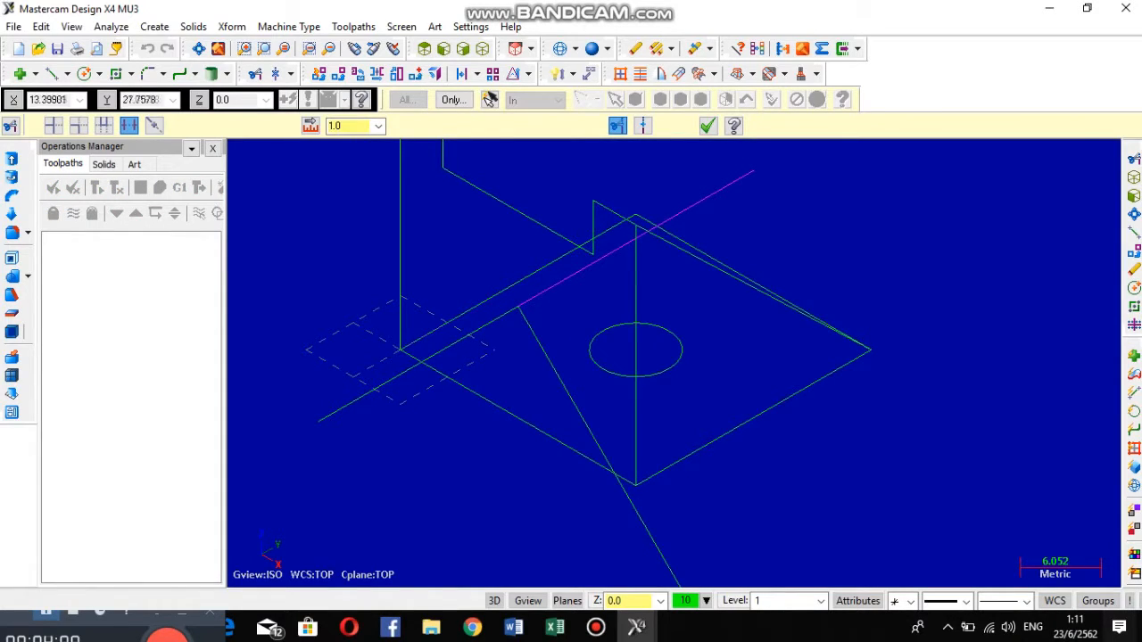
{"action": "left_click", "coordinate": [740, 288]}
{"action": "left_click", "coordinate": [650, 534]}
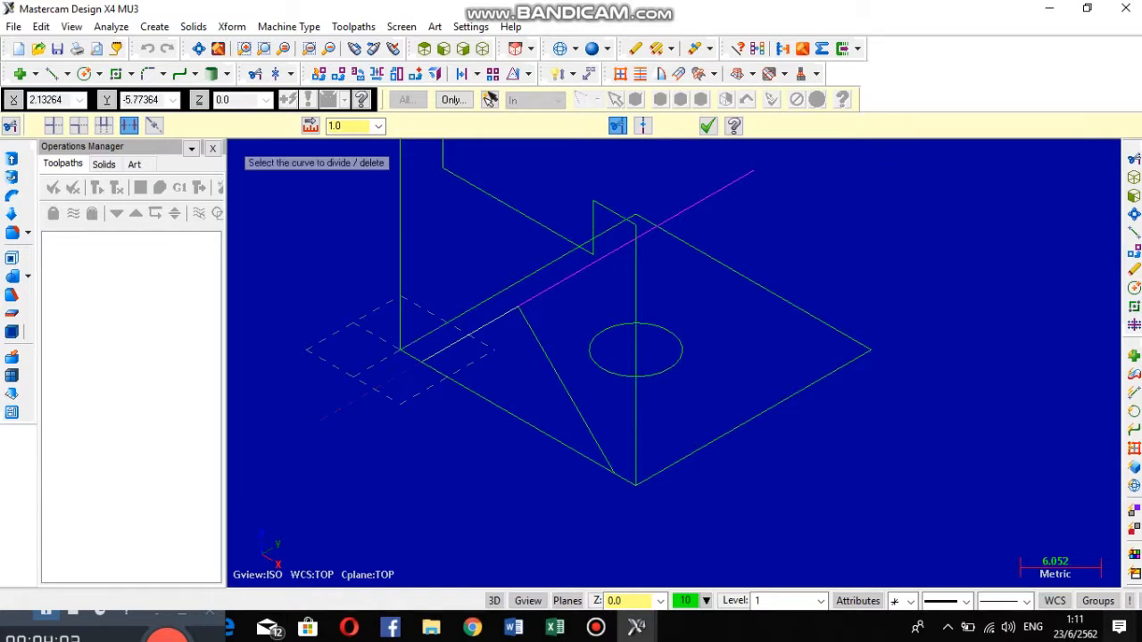
{"action": "left_click", "coordinate": [722, 199]}
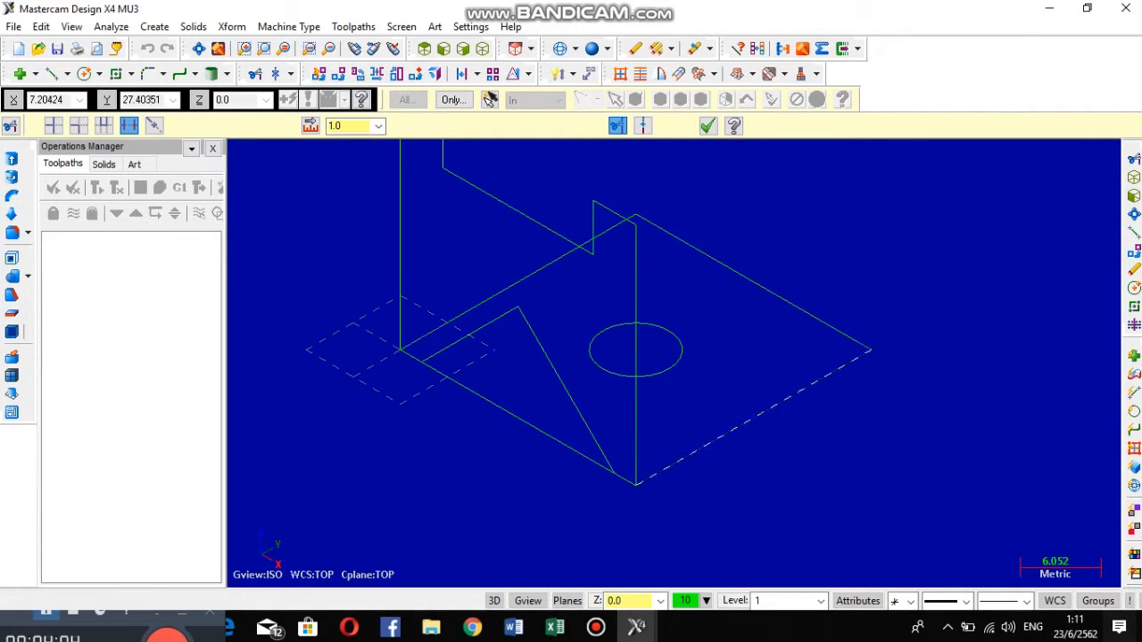
- Trim the excess of the short base-edge line that extends past the V line's foot with Divide/Delete
{"action": "scroll", "coordinate": [644, 526], "scroll_direction": "up", "scroll_amount": 5}
{"action": "scroll", "coordinate": [643, 524], "scroll_direction": "up", "scroll_amount": 2}
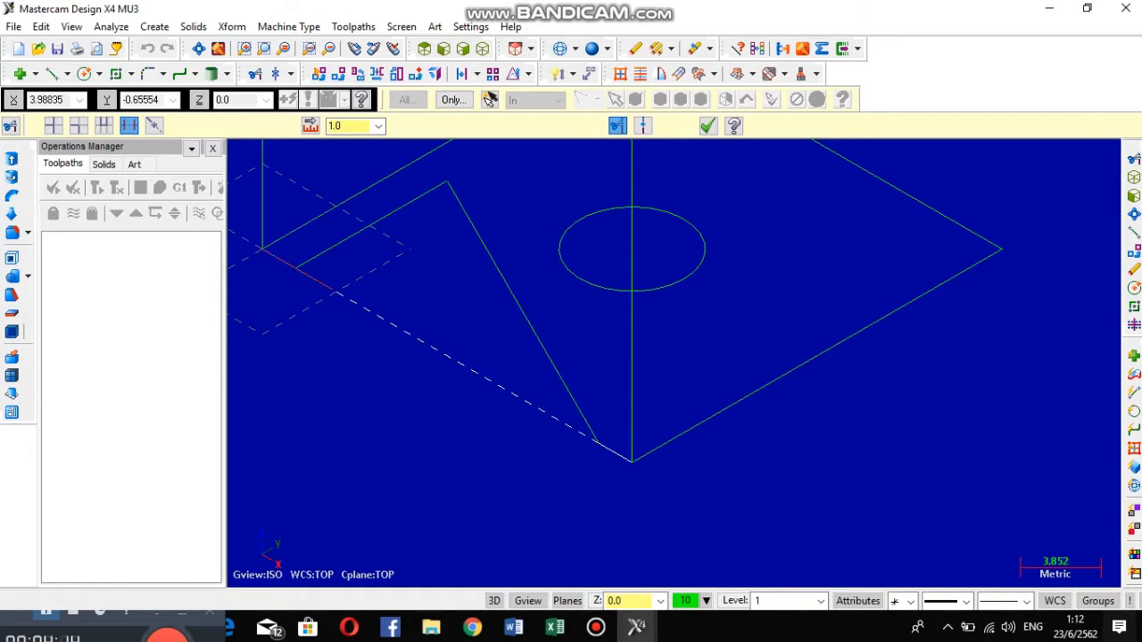
{"action": "left_click", "coordinate": [314, 279]}
{"action": "scroll", "coordinate": [688, 385], "scroll_direction": "down", "scroll_amount": 4}
{"action": "scroll", "coordinate": [750, 369], "scroll_direction": "down", "scroll_amount": 1}
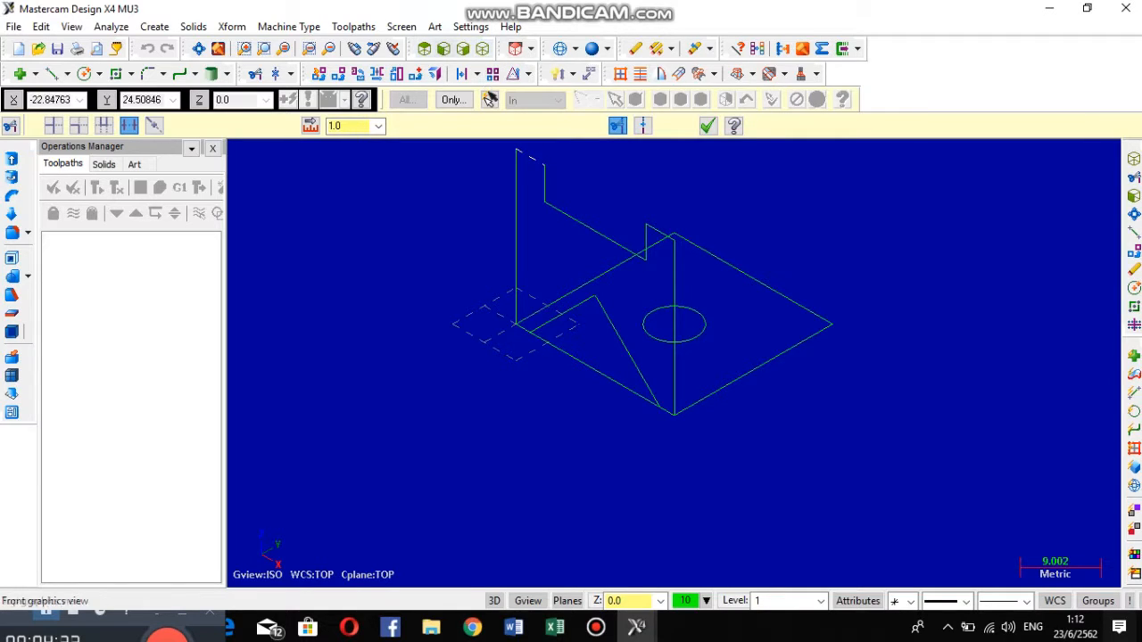
{"action": "left_click", "coordinate": [199, 49]}
{"action": "scroll", "coordinate": [770, 390], "scroll_direction": "down", "scroll_amount": 1}
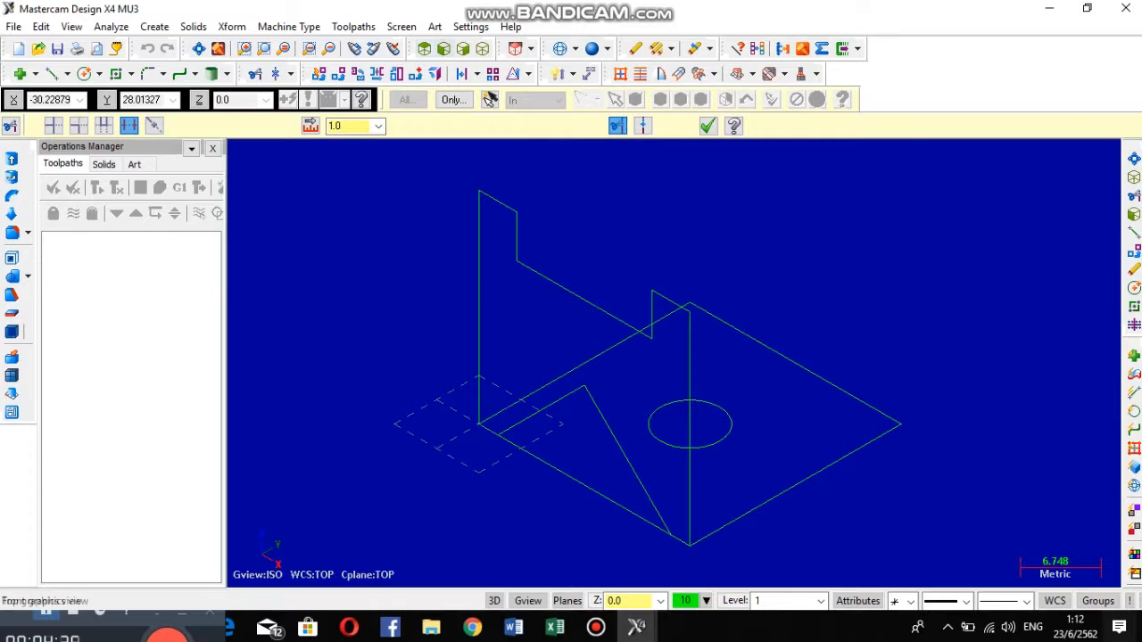
- In front view, round the apex of the V lines with a 4 mm radius fillet
{"action": "left_click", "coordinate": [443, 48]}
{"action": "left_click", "coordinate": [147, 74]}
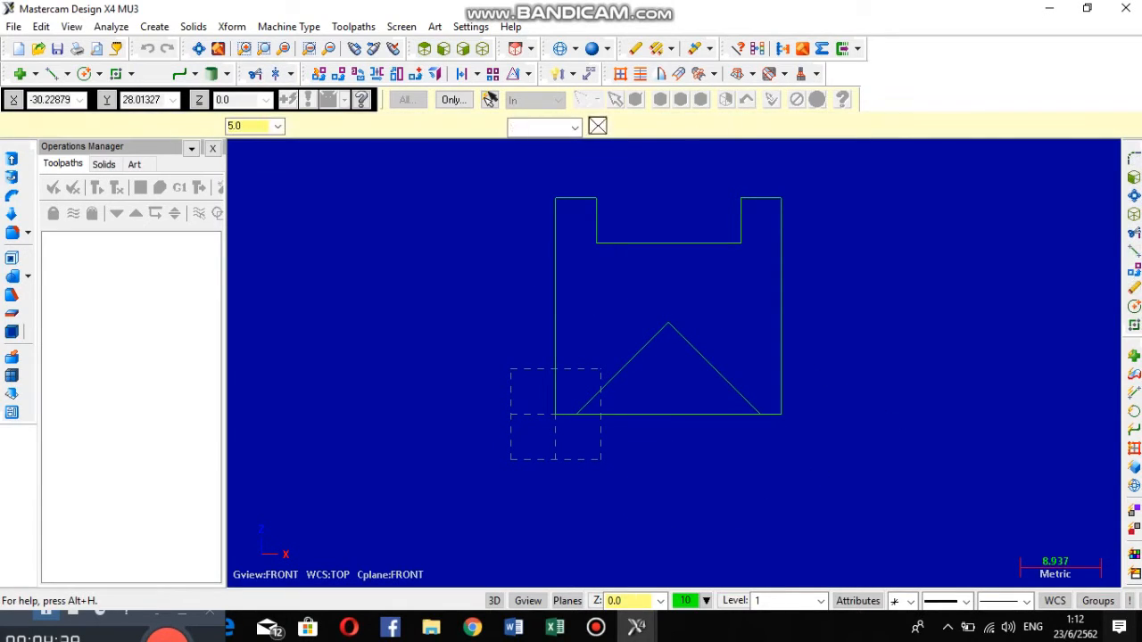
{"action": "double_click", "coordinate": [236, 127]}
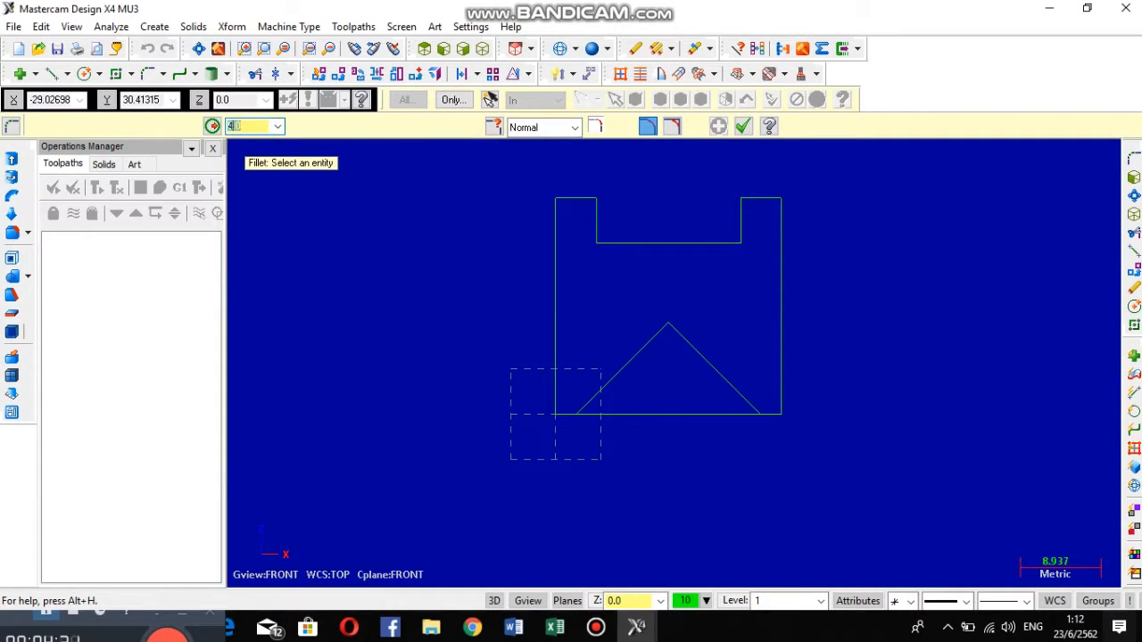
{"action": "key", "text": "Return"}
{"action": "left_click", "coordinate": [644, 347]}
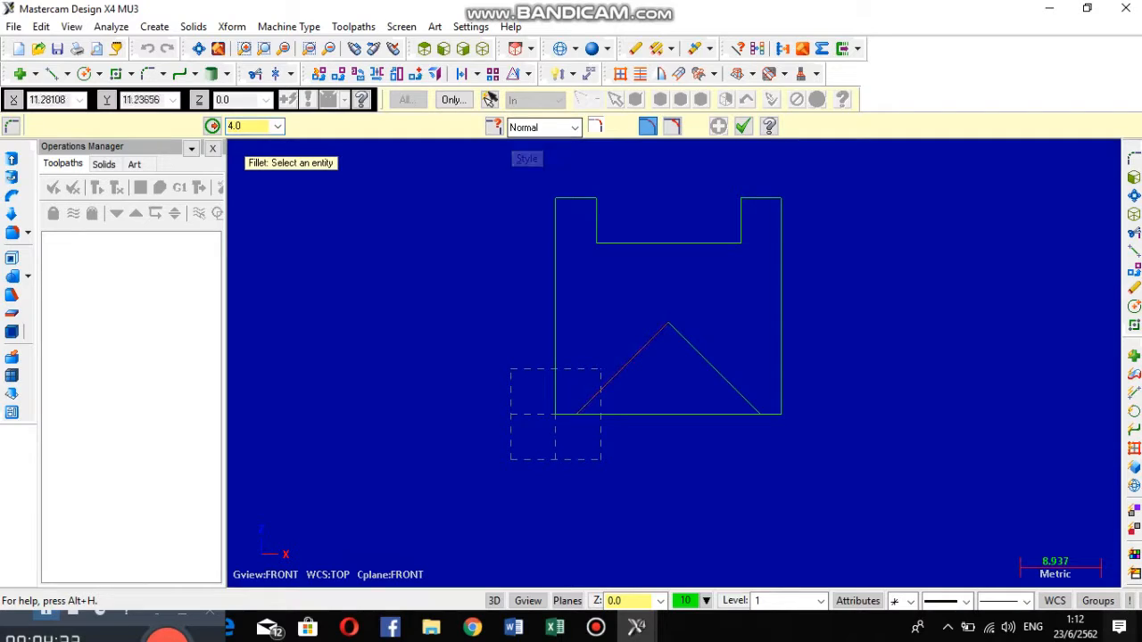
{"action": "left_click", "coordinate": [652, 345]}
{"action": "left_click", "coordinate": [694, 346]}
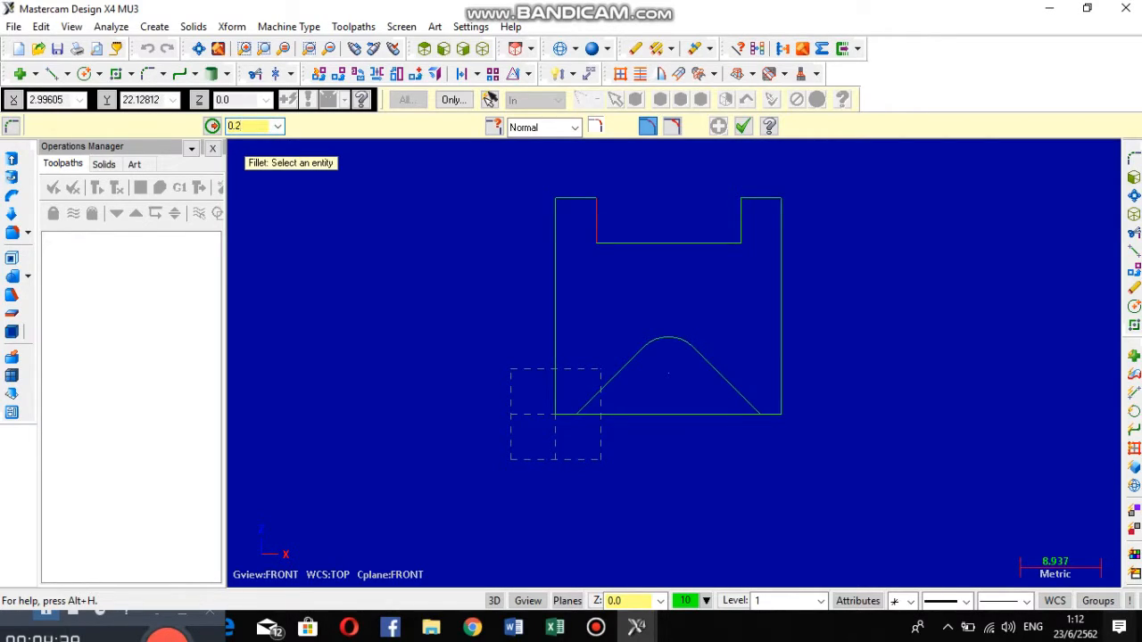
- Fillet both bottom corners of the top notch with a 0.2 mm radius
{"action": "left_click", "coordinate": [595, 218]}
{"action": "left_click", "coordinate": [611, 240]}
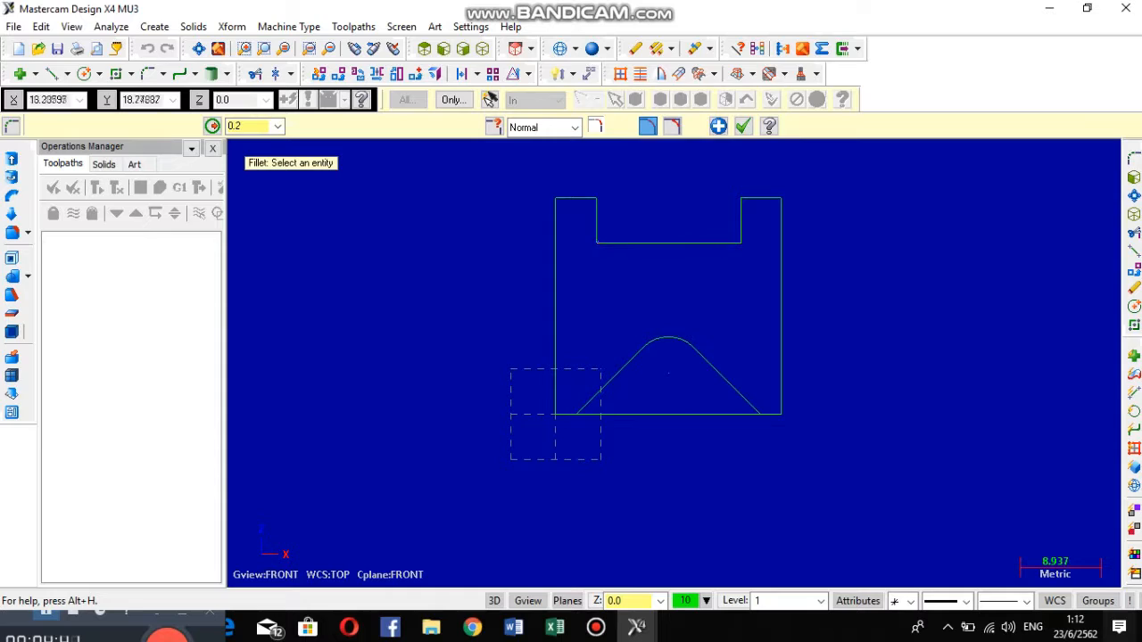
{"action": "left_click", "coordinate": [718, 126]}
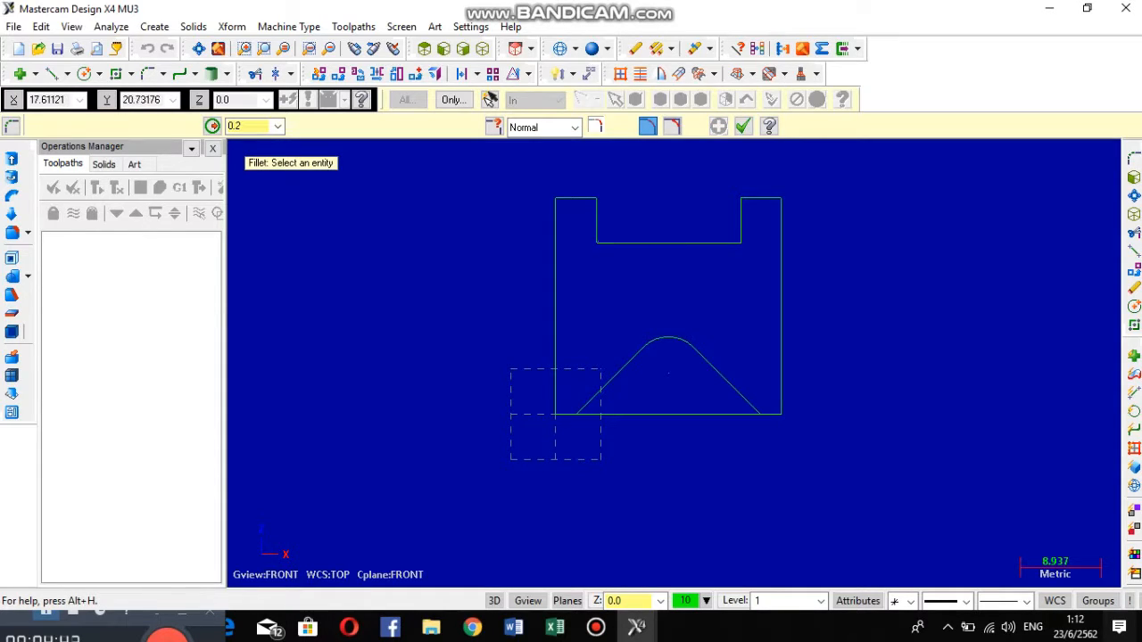
{"action": "left_click", "coordinate": [724, 242]}
{"action": "left_click", "coordinate": [739, 223]}
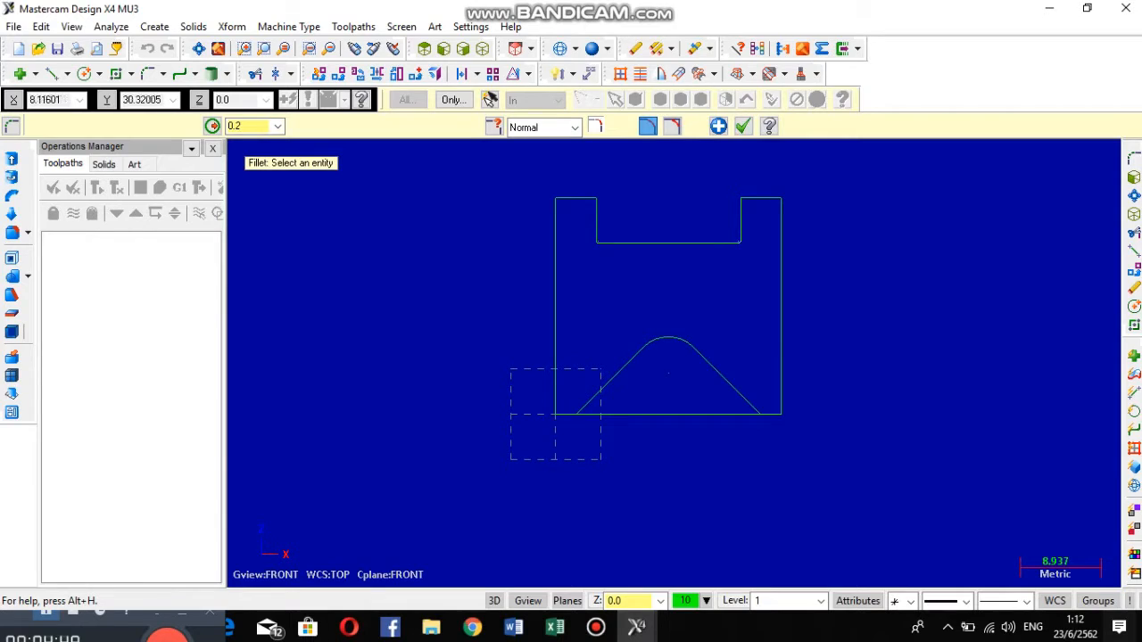
- In isometric view, select the notched front profile, rounded V and short base-edge lines as the entities for Translate
{"action": "left_click", "coordinate": [483, 48]}
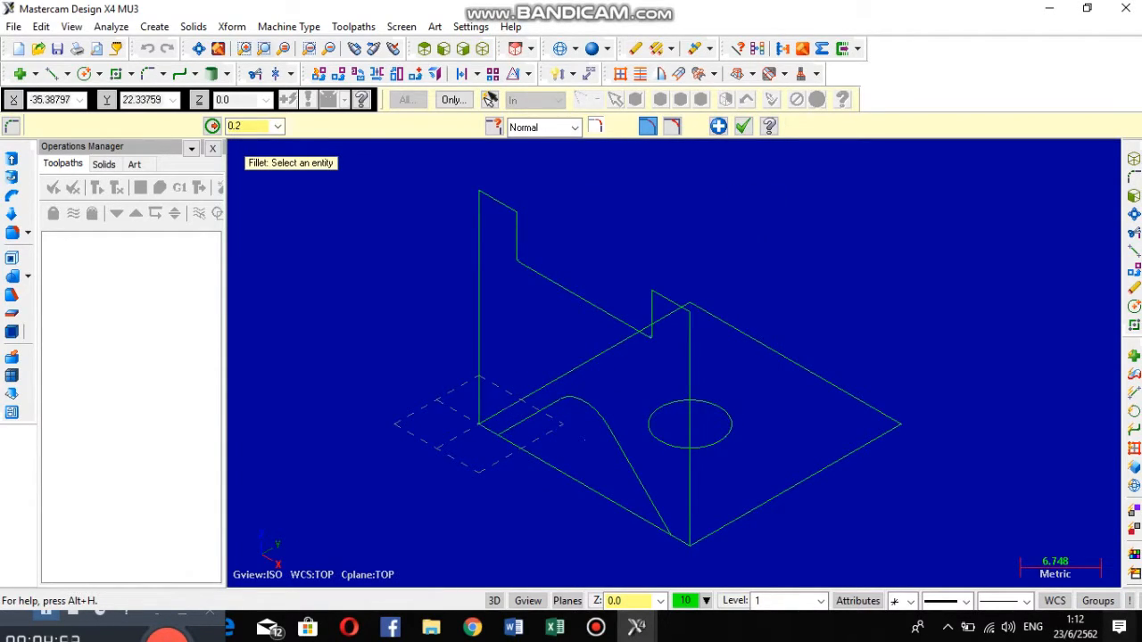
{"action": "left_click", "coordinate": [231, 26]}
{"action": "left_click", "coordinate": [257, 45]}
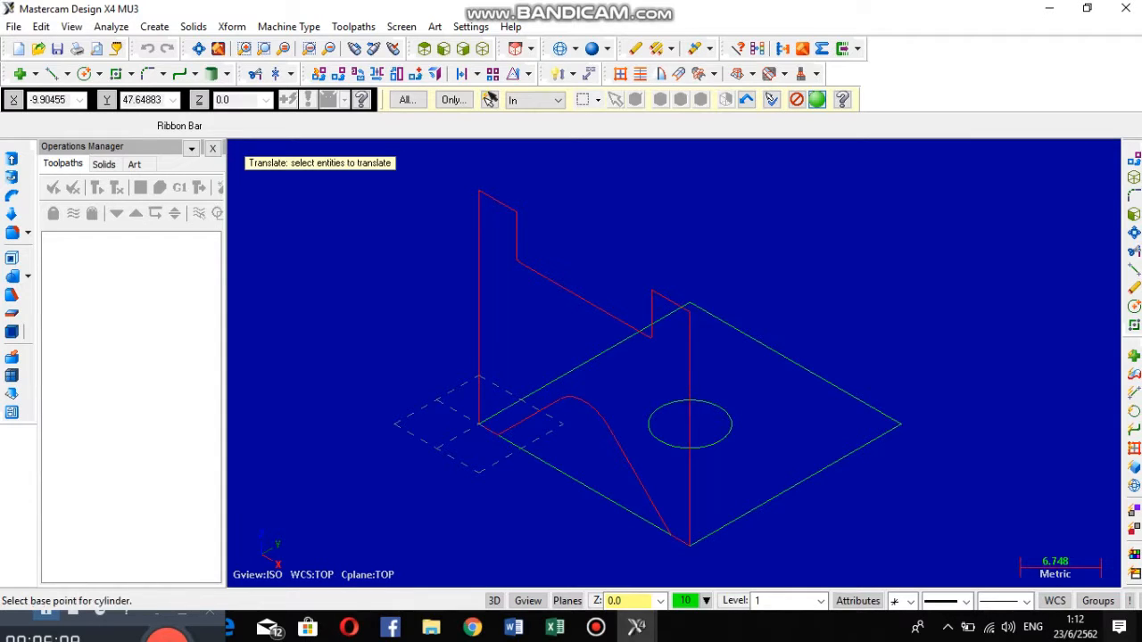
{"action": "left_click", "coordinate": [818, 99]}
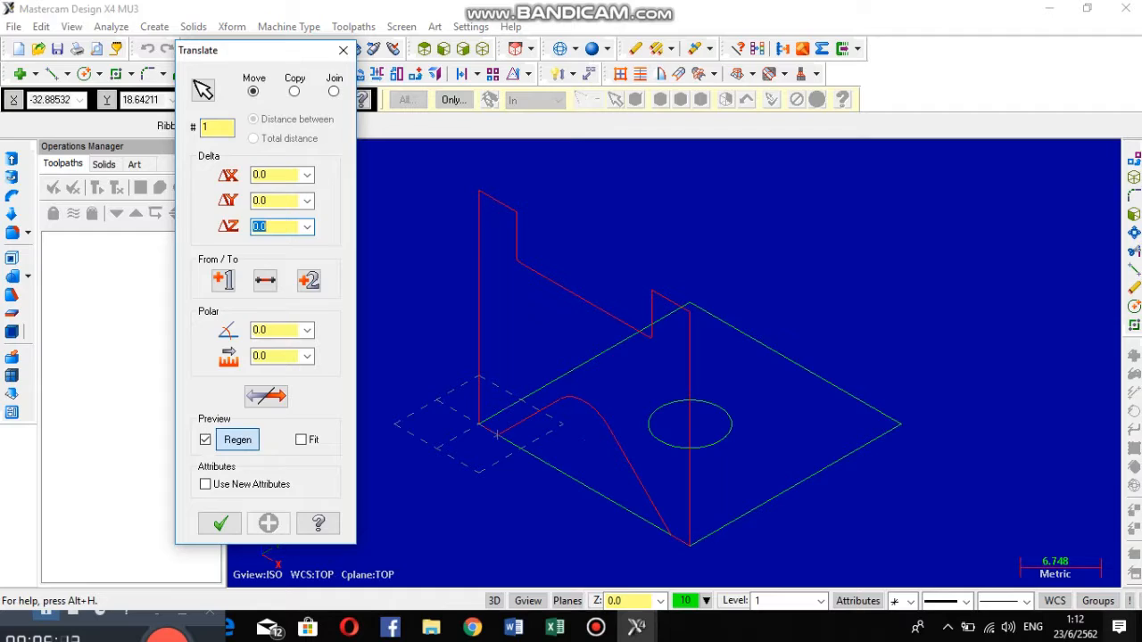
{"action": "type", "text": "2"}
{"action": "key", "text": "Return"}
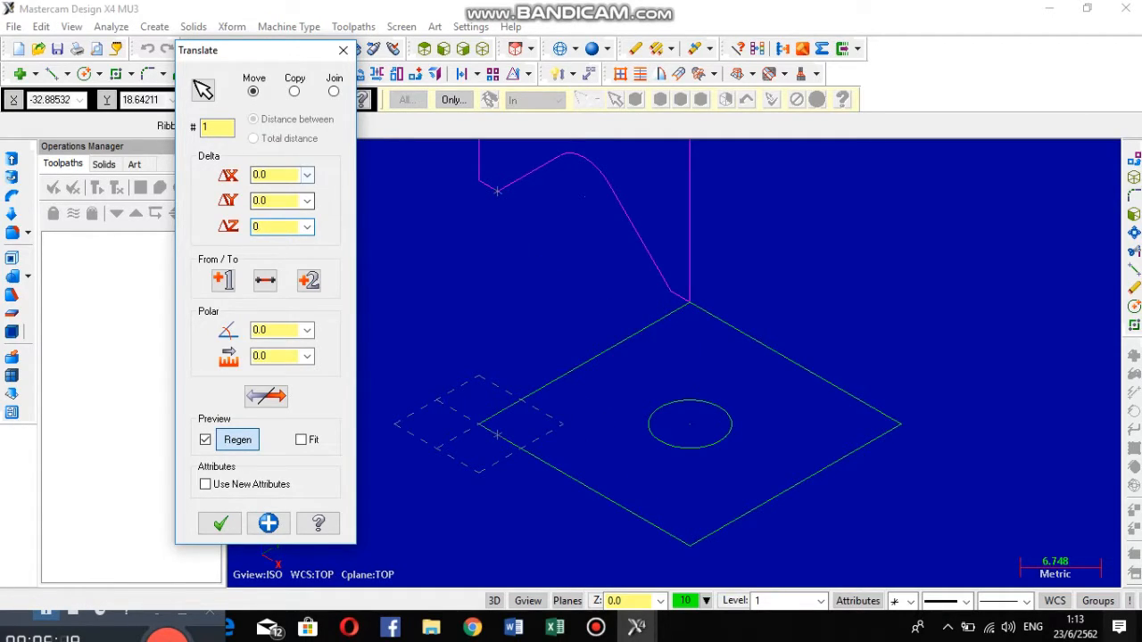
{"action": "key", "text": "Return"}
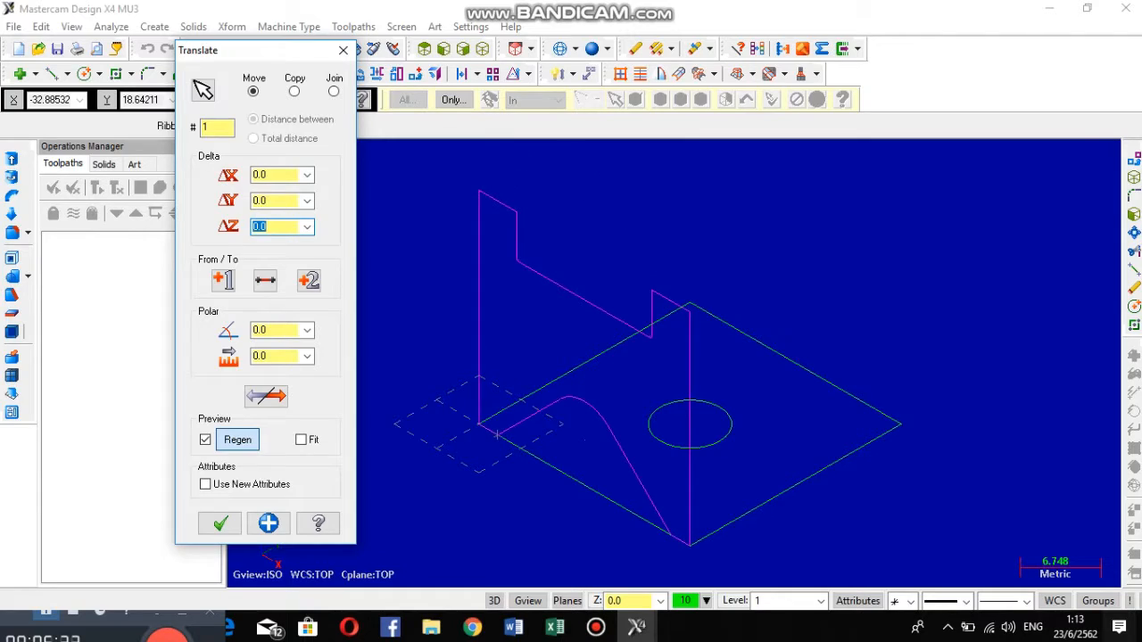
- Translate the selected front profile as one copy 25 mm along Y to the back base edge, and clear the result colors
{"action": "left_click", "coordinate": [294, 91]}
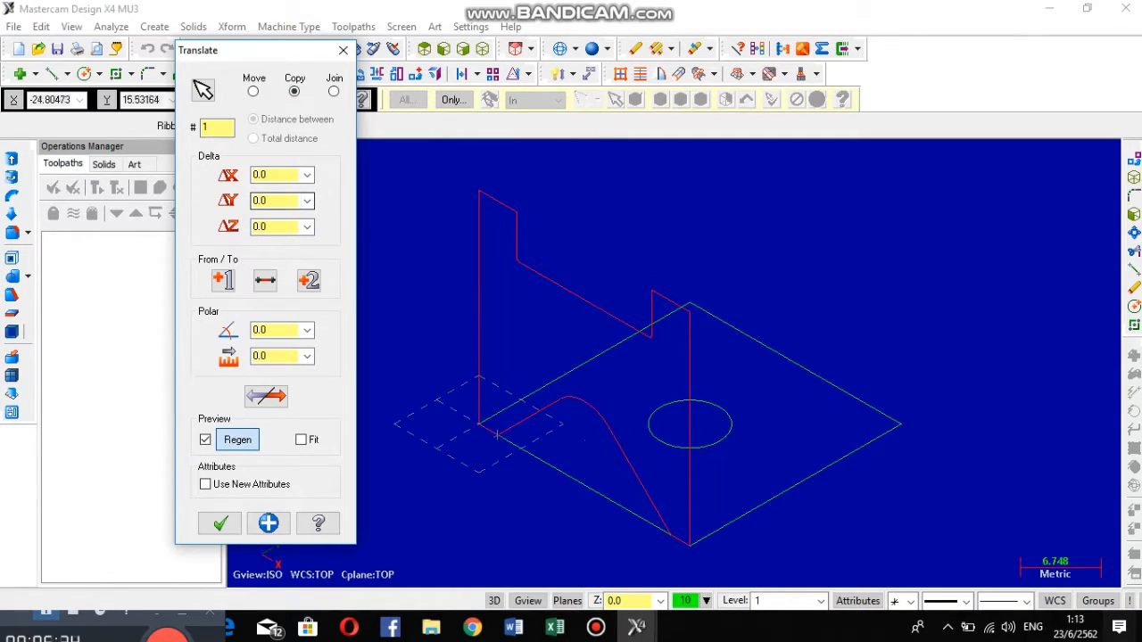
{"action": "type", "text": "25"}
{"action": "key", "text": "Return"}
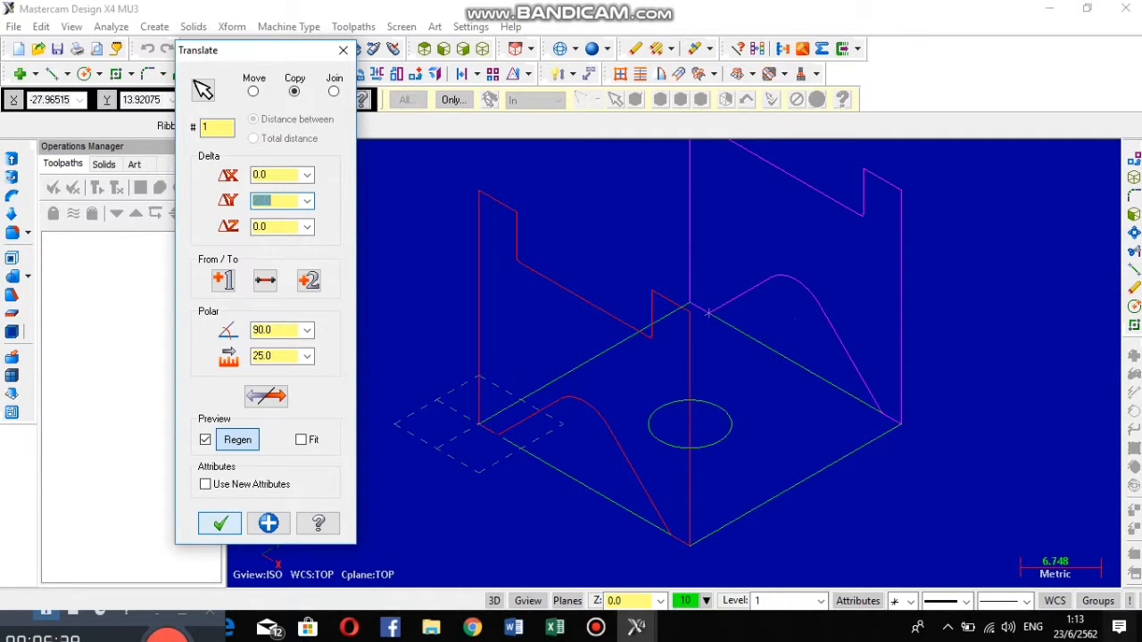
{"action": "left_click", "coordinate": [219, 524]}
{"action": "left_click", "coordinate": [758, 48]}
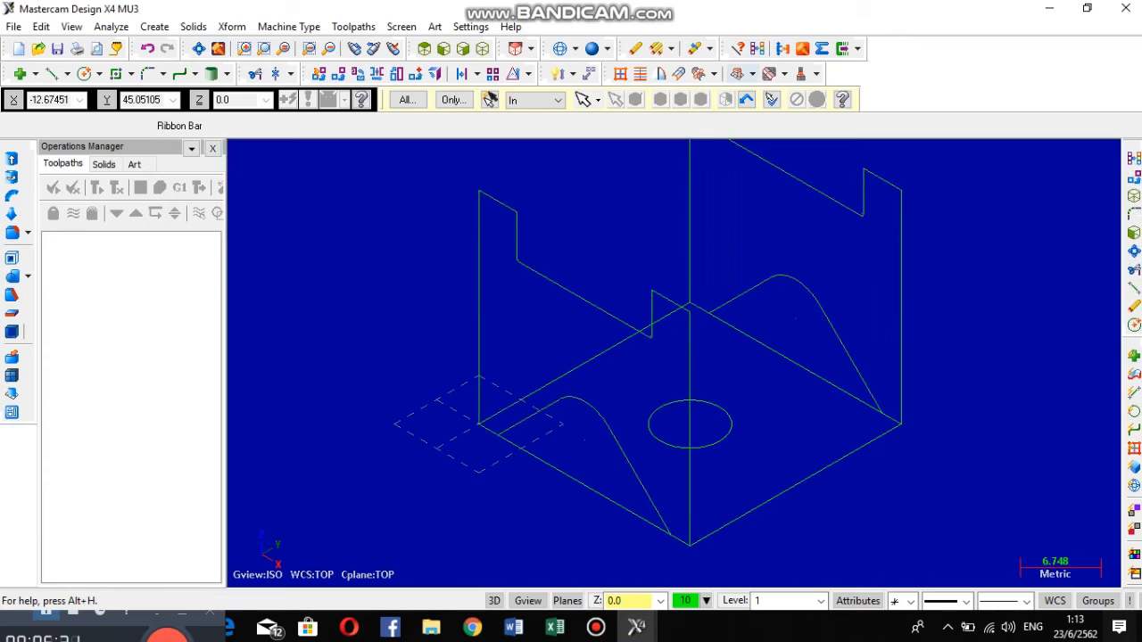
- Set the machine type to the default generic mill for the finished wireframe
{"action": "scroll", "coordinate": [794, 320], "scroll_direction": "down", "scroll_amount": 7}
{"action": "scroll", "coordinate": [794, 326], "scroll_direction": "down", "scroll_amount": 1}
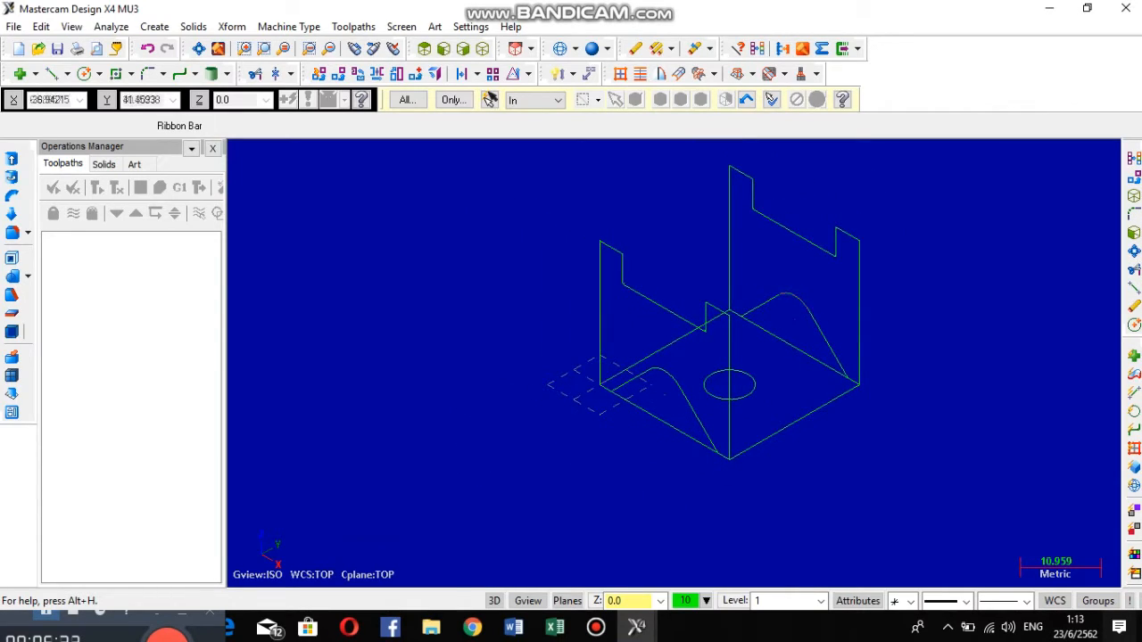
{"action": "scroll", "coordinate": [852, 198], "scroll_direction": "up", "scroll_amount": 6}
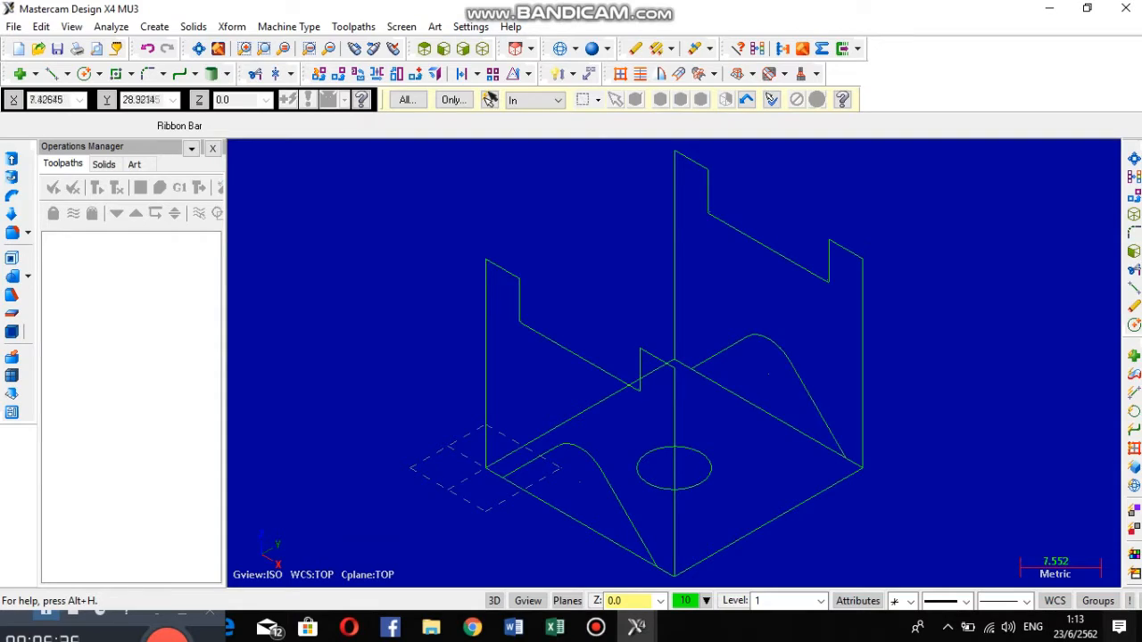
{"action": "left_click", "coordinate": [288, 25]}
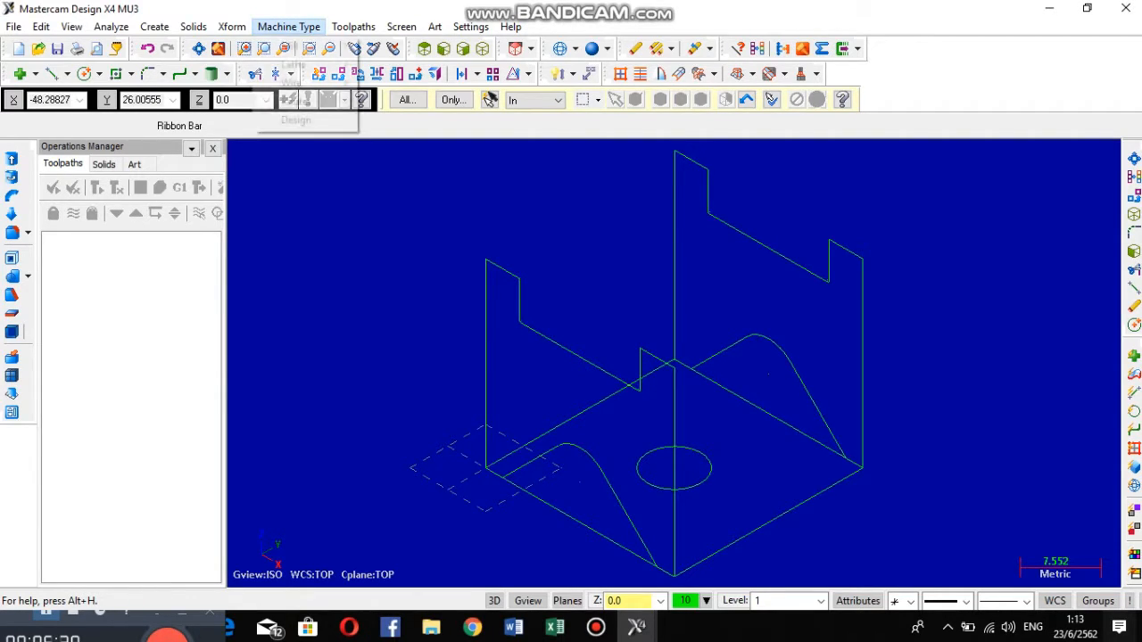
{"action": "mouse_move", "coordinate": [289, 46]}
{"action": "left_click", "coordinate": [398, 46]}
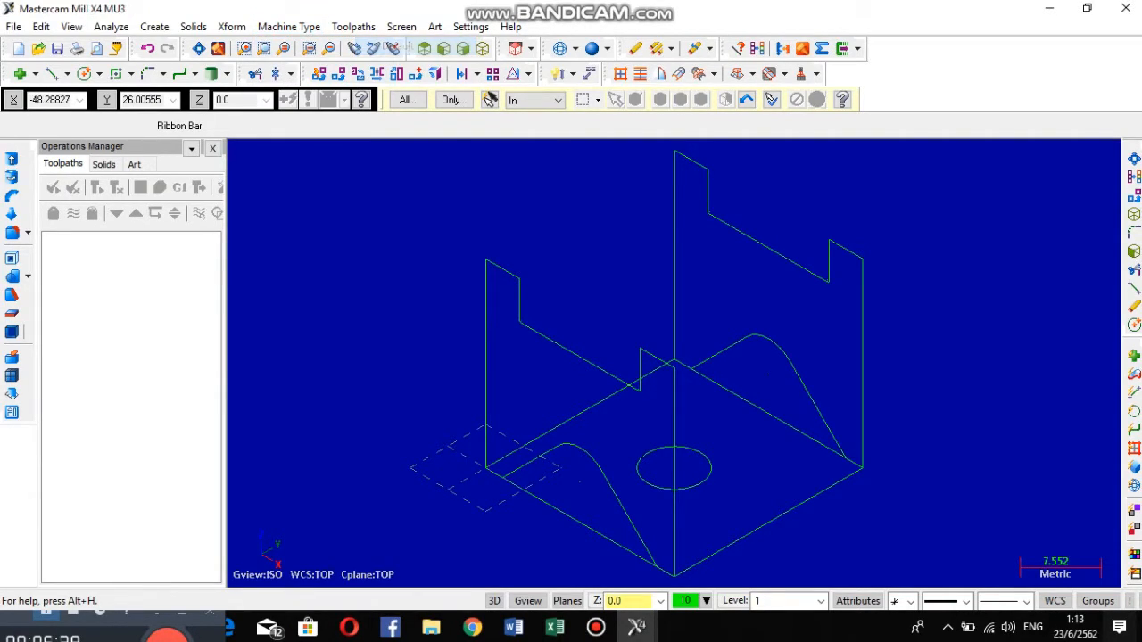
- In the machine group's tool settings, override clearance height, retract height and feed plane with modal values; set sequence start and increment to 10
{"action": "left_click", "coordinate": [68, 253]}
{"action": "left_click", "coordinate": [135, 279]}
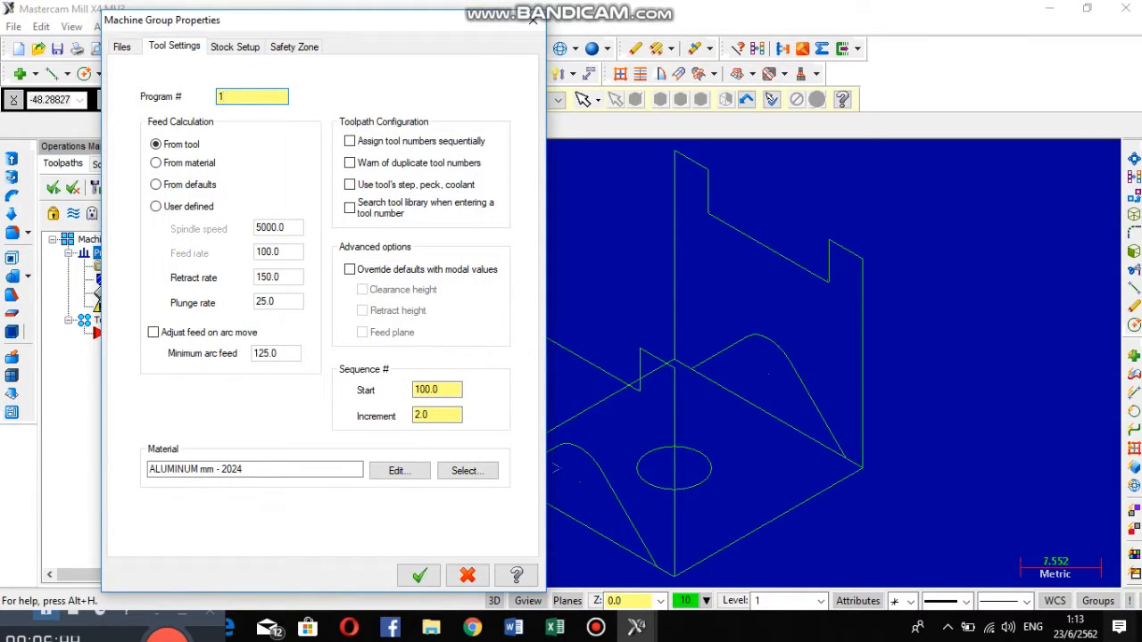
{"action": "left_click", "coordinate": [350, 269]}
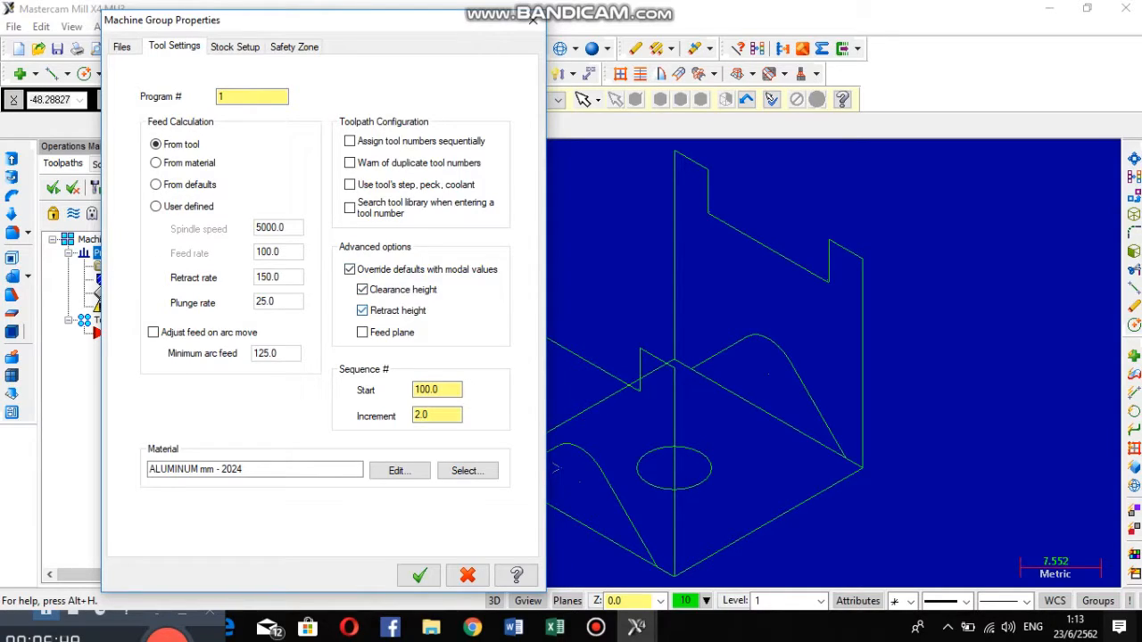
{"action": "double_click", "coordinate": [431, 390]}
{"action": "type", "text": "10"}
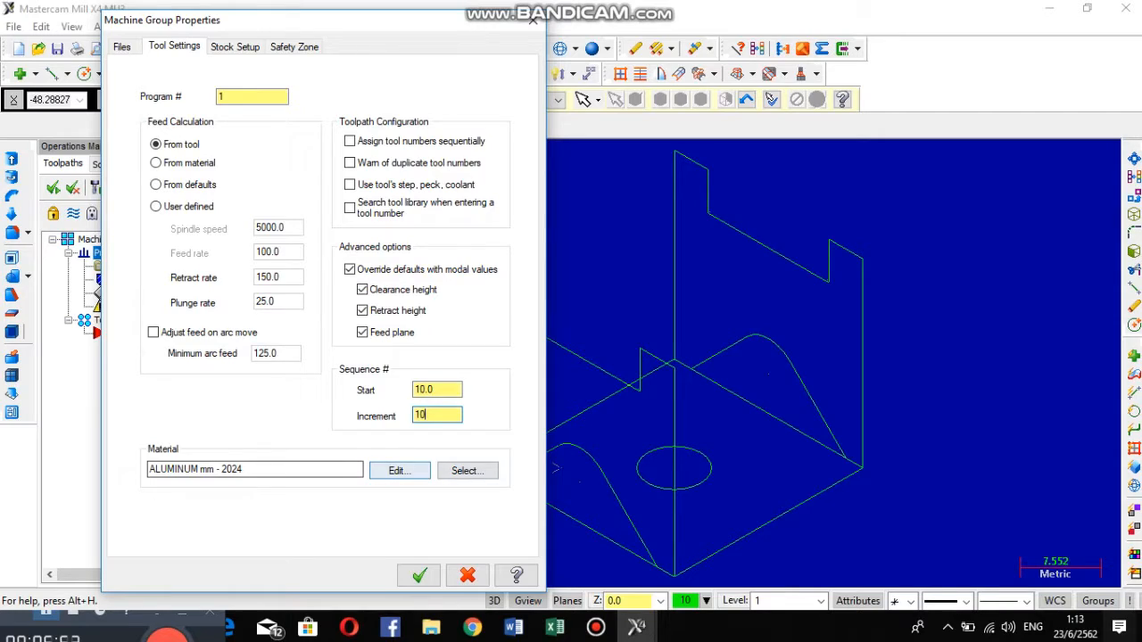
- Choose STEEL mm - 1030 - 200 BHN from the mill material library as the stock material, and accept the tool settings
{"action": "left_click", "coordinate": [466, 471]}
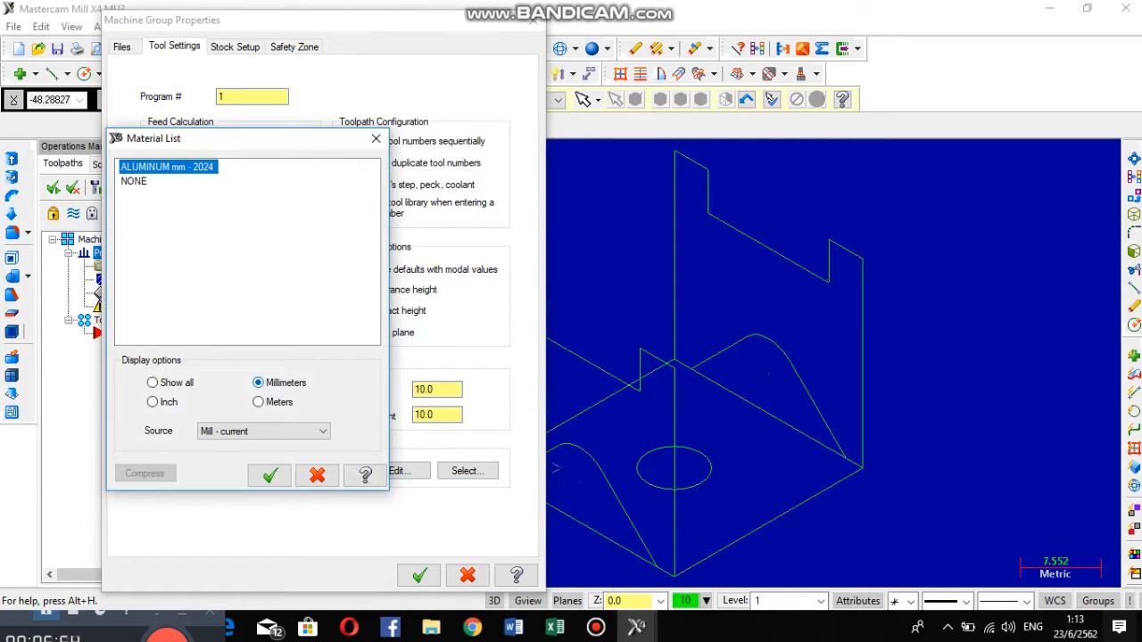
{"action": "left_click", "coordinate": [263, 431]}
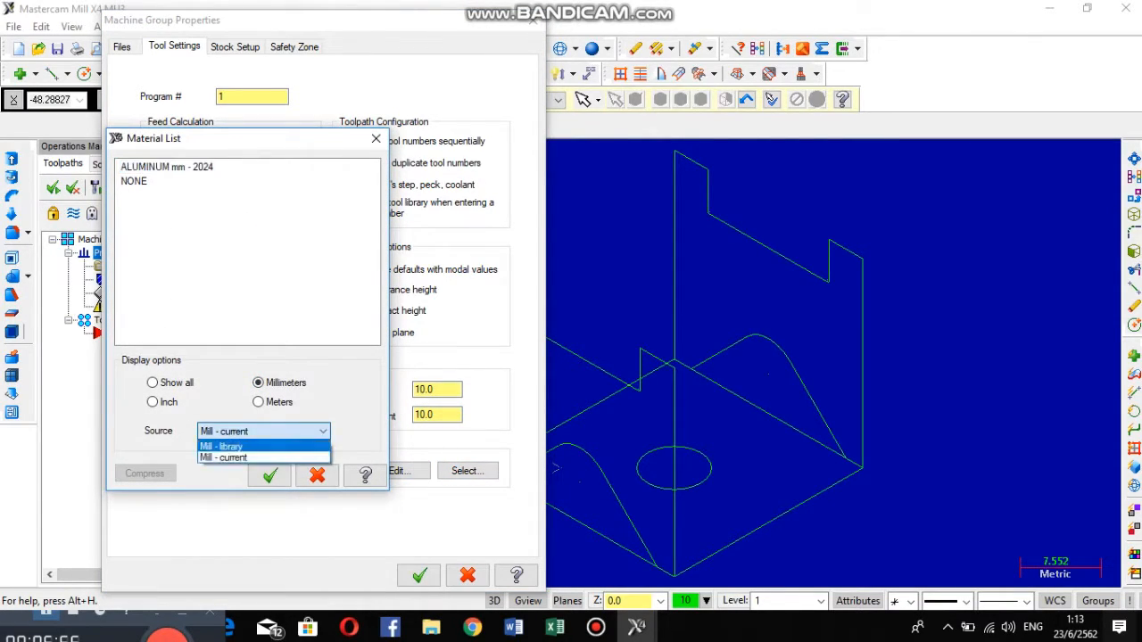
{"action": "left_click", "coordinate": [223, 461]}
{"action": "scroll", "coordinate": [205, 267], "scroll_direction": "down", "scroll_amount": 7}
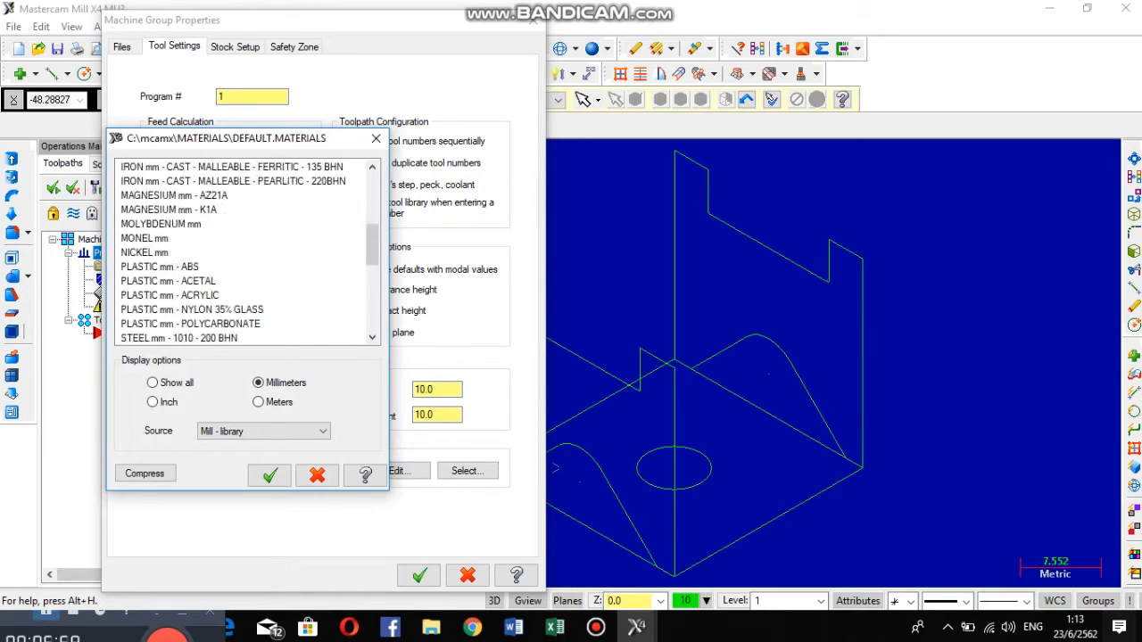
{"action": "left_click", "coordinate": [180, 267]}
{"action": "left_click", "coordinate": [269, 475]}
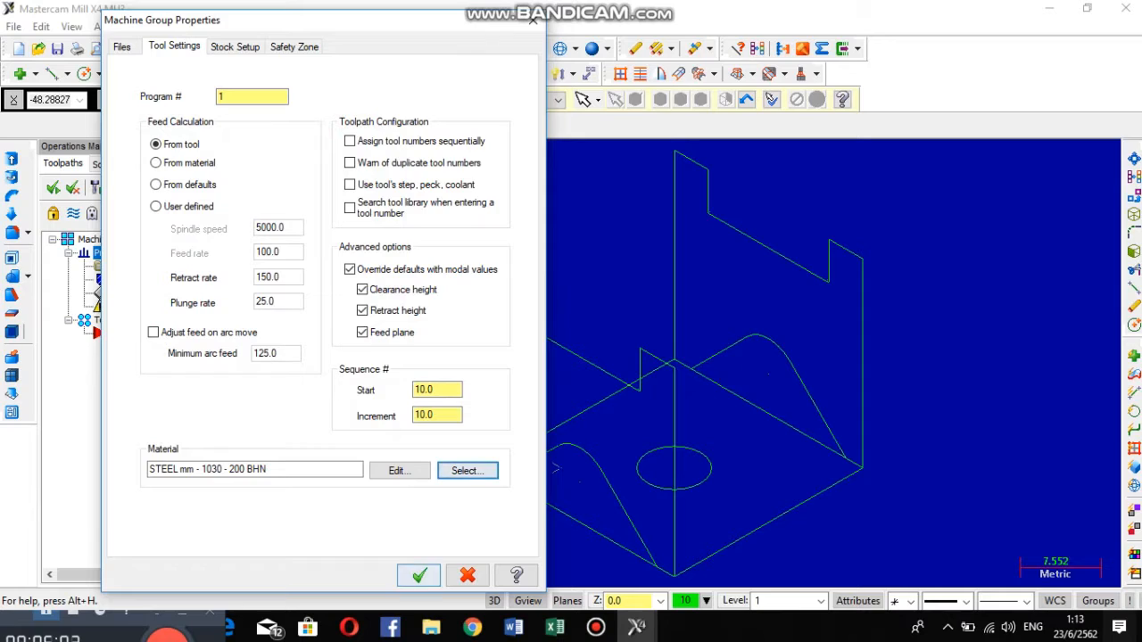
{"action": "left_click", "coordinate": [420, 575]}
- Define displayed rectangular stock of X 25, Y 25 and Z 24 mm, with its origin at the lower front corner, and show it in isometric view
{"action": "left_click", "coordinate": [133, 292]}
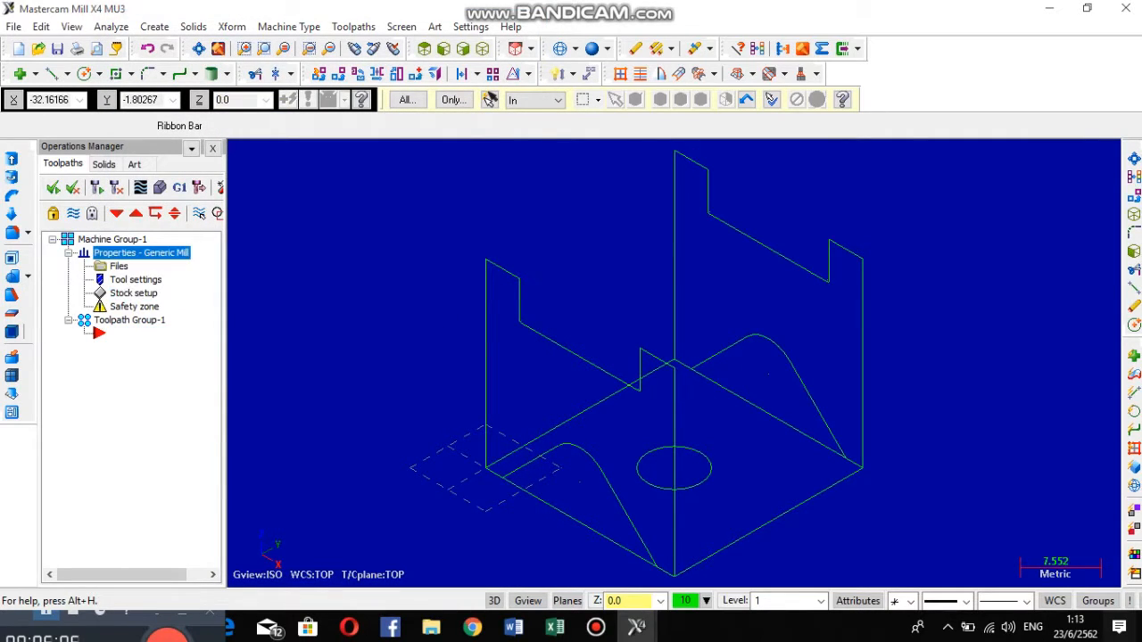
{"action": "left_click", "coordinate": [278, 370]}
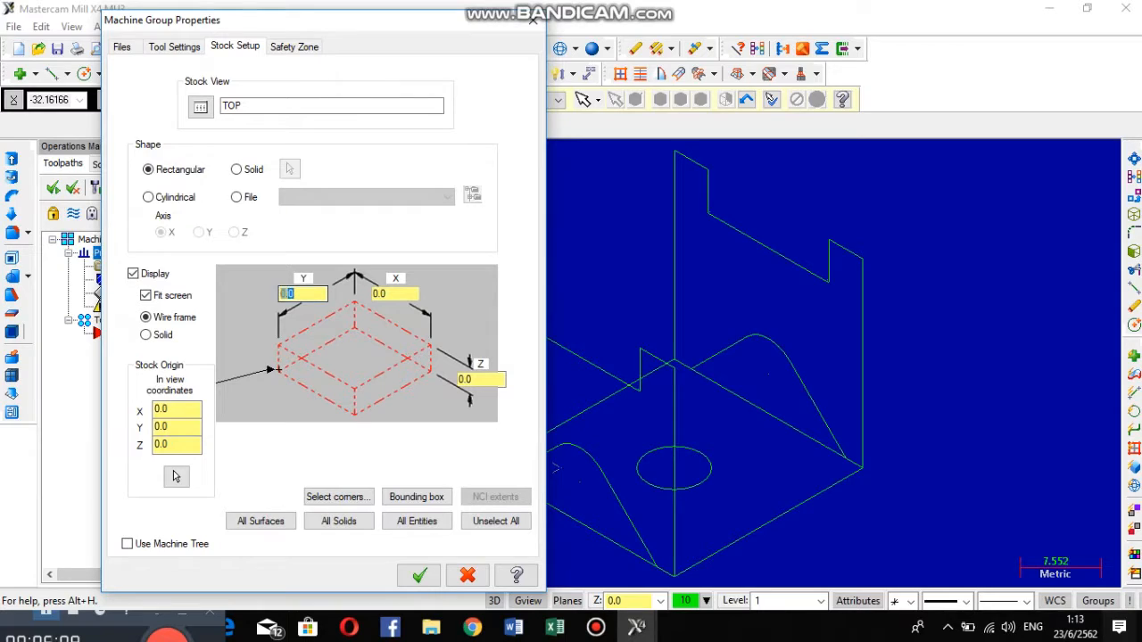
{"action": "key", "text": "Tab"}
{"action": "type", "text": "25"}
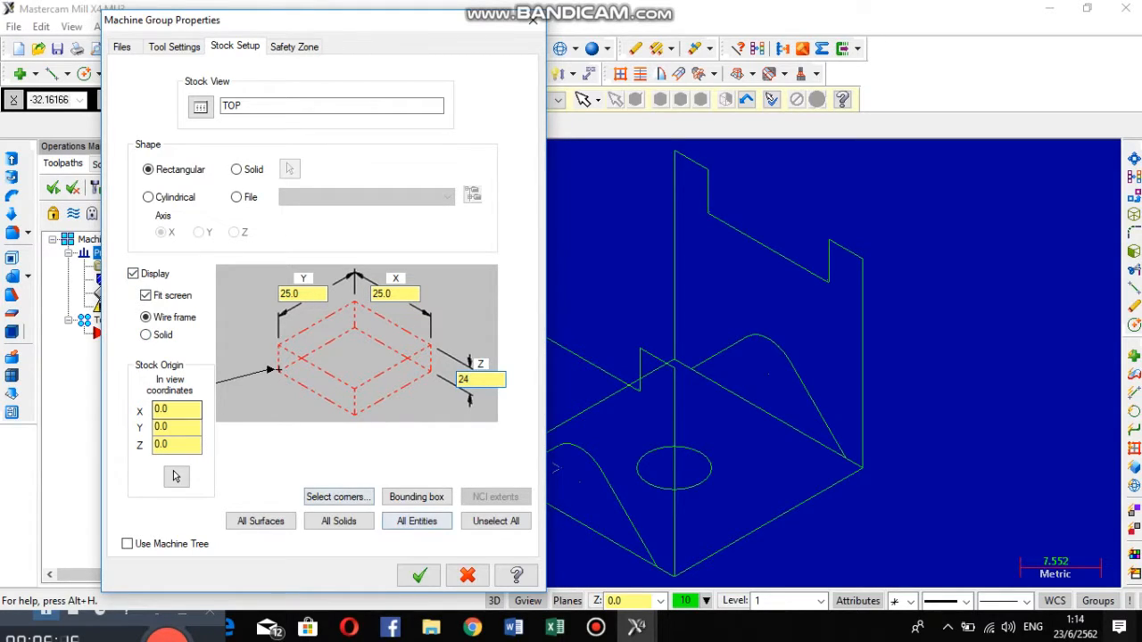
{"action": "left_click", "coordinate": [420, 576]}
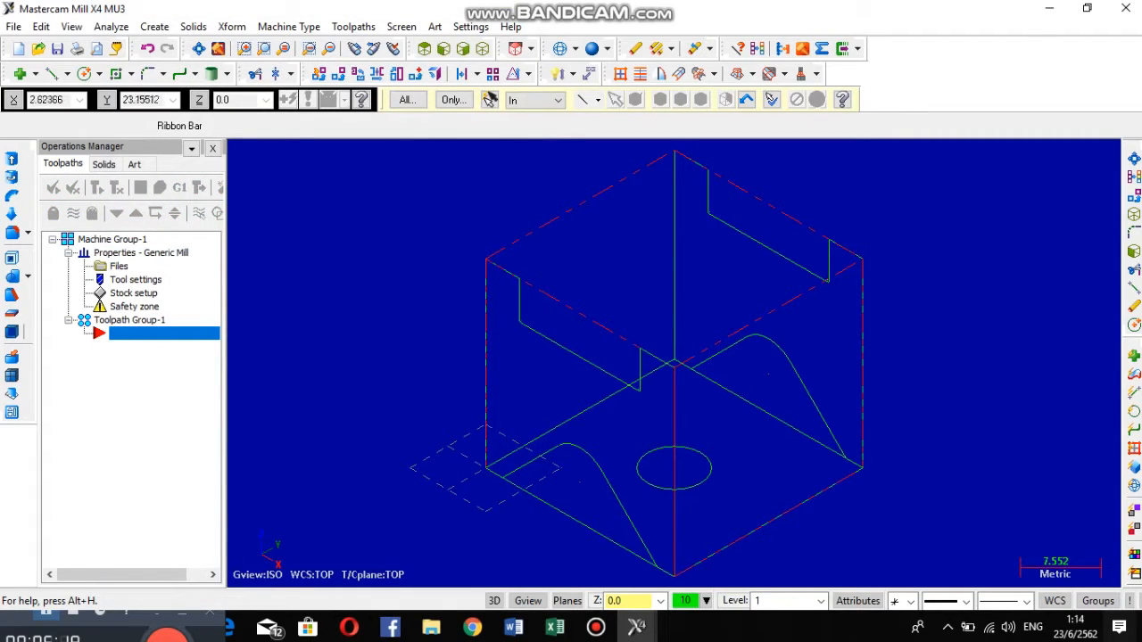
{"action": "scroll", "coordinate": [666, 371], "scroll_direction": "down", "scroll_amount": 1}
{"action": "scroll", "coordinate": [671, 366], "scroll_direction": "down", "scroll_amount": 1}
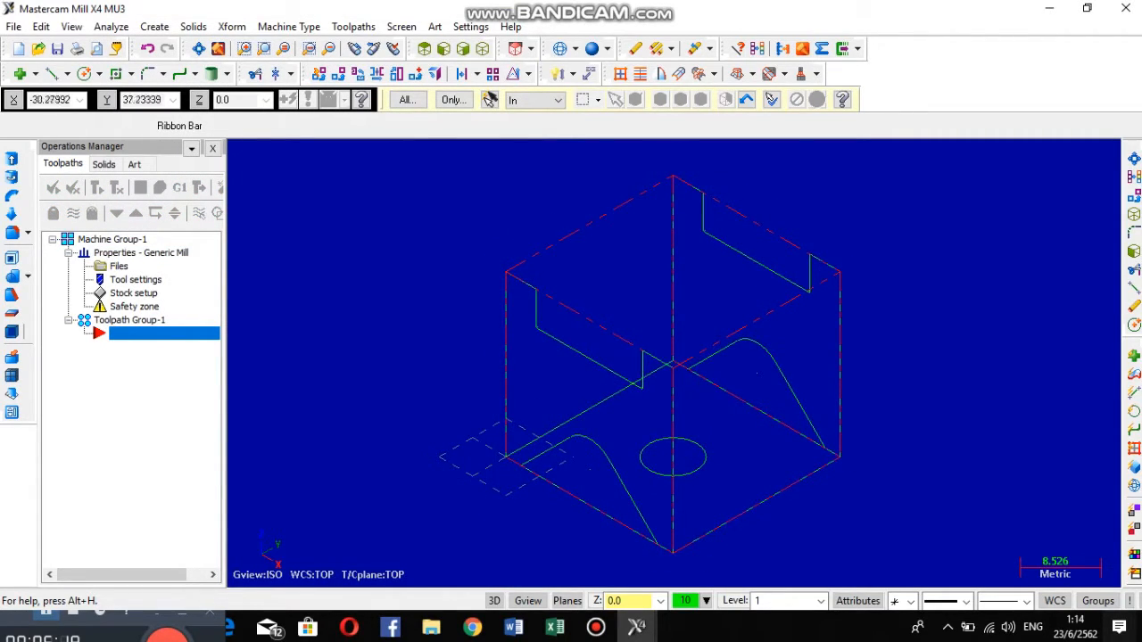
{"action": "left_click", "coordinate": [483, 49]}
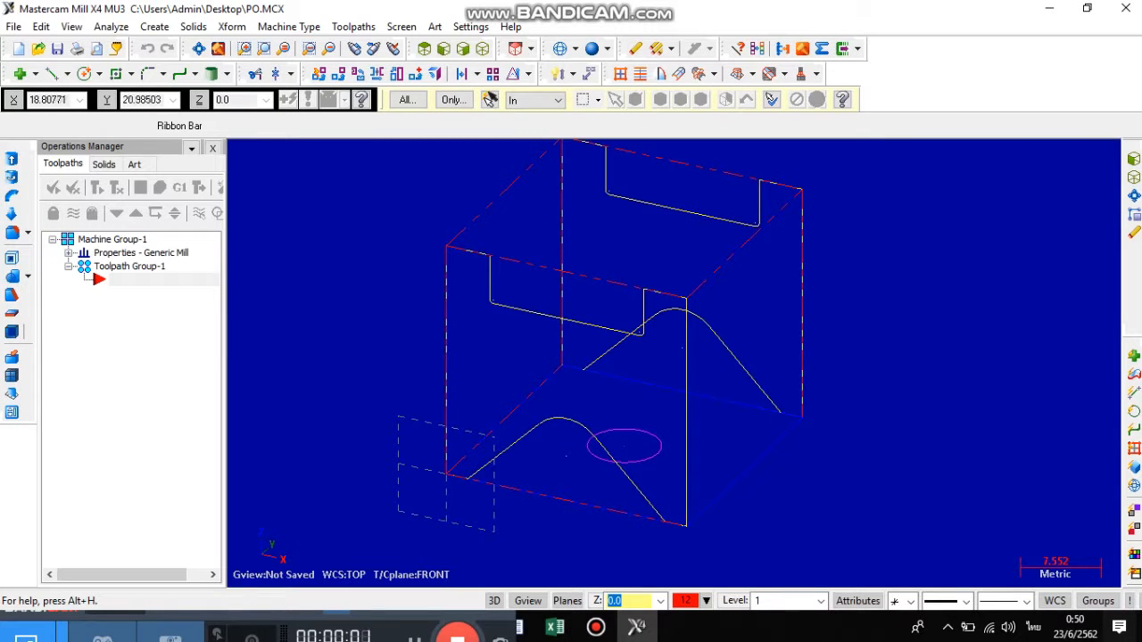
- Start a Contour toolpath with NC name PO and chain the closed front profile through the rounded V, base-edge lines and top notch
{"action": "left_click", "coordinate": [353, 26]}
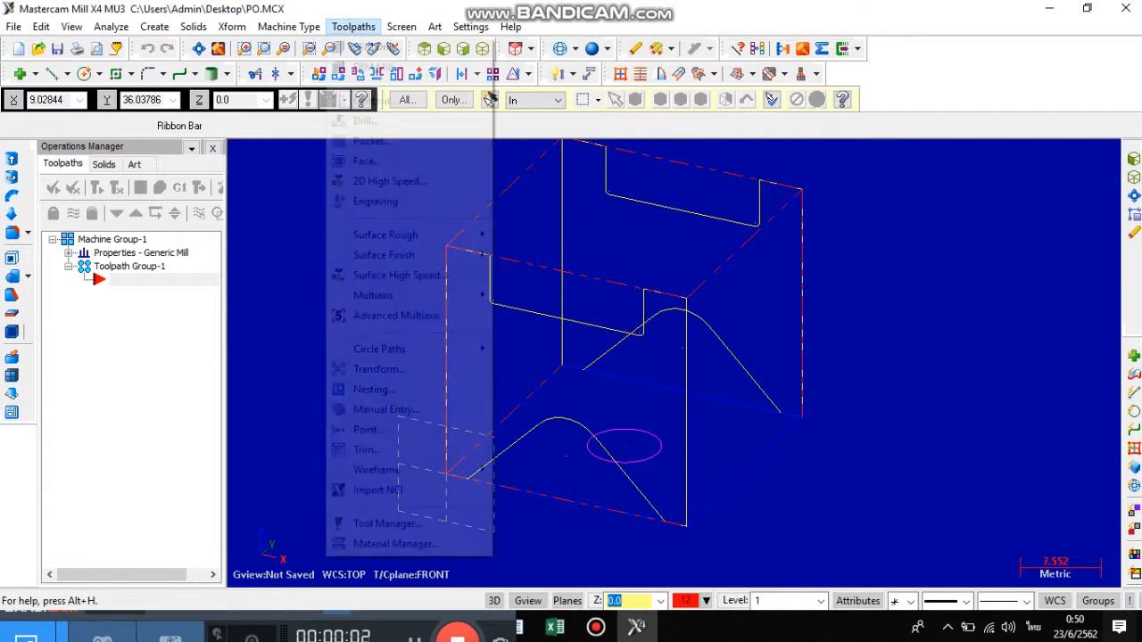
{"action": "left_click", "coordinate": [375, 100]}
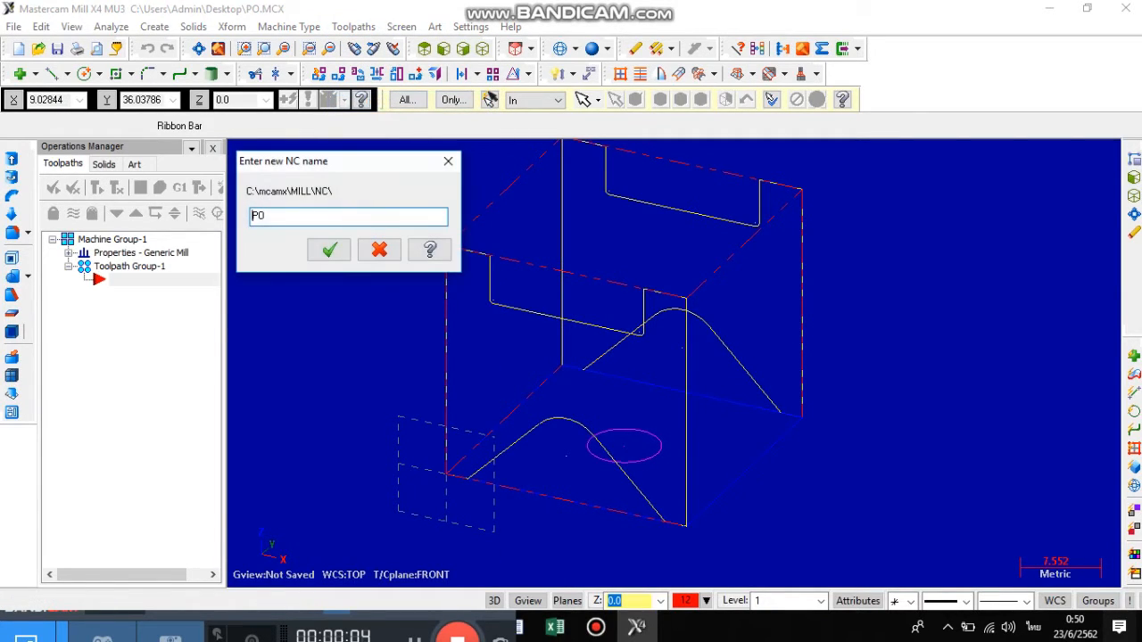
{"action": "key", "text": "Return"}
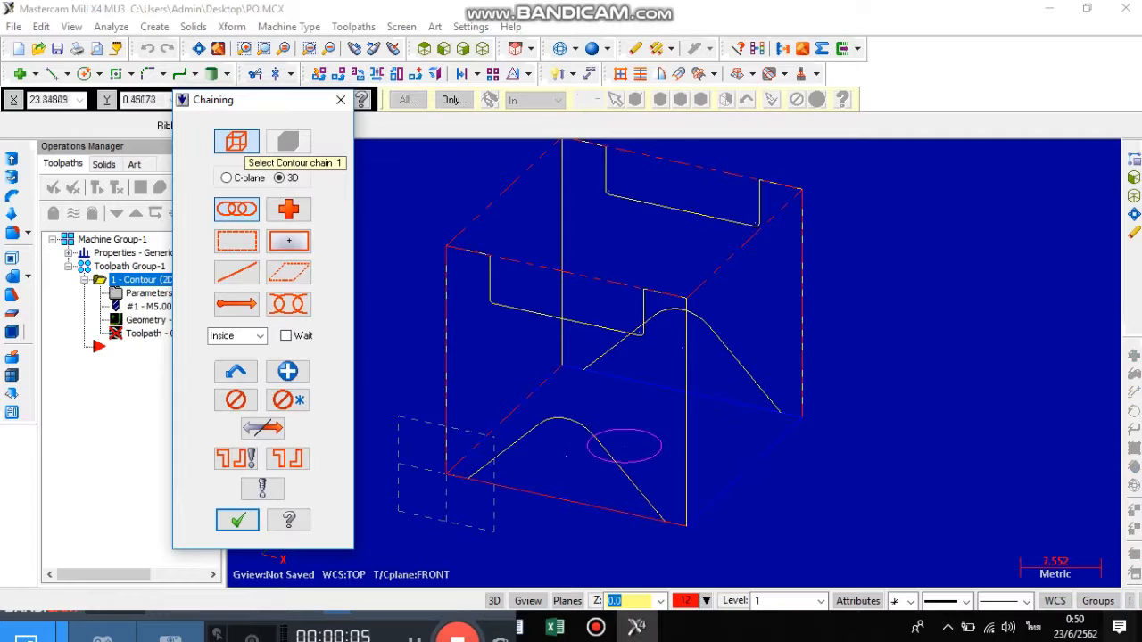
{"action": "left_click", "coordinate": [673, 524]}
{"action": "left_click", "coordinate": [651, 496]}
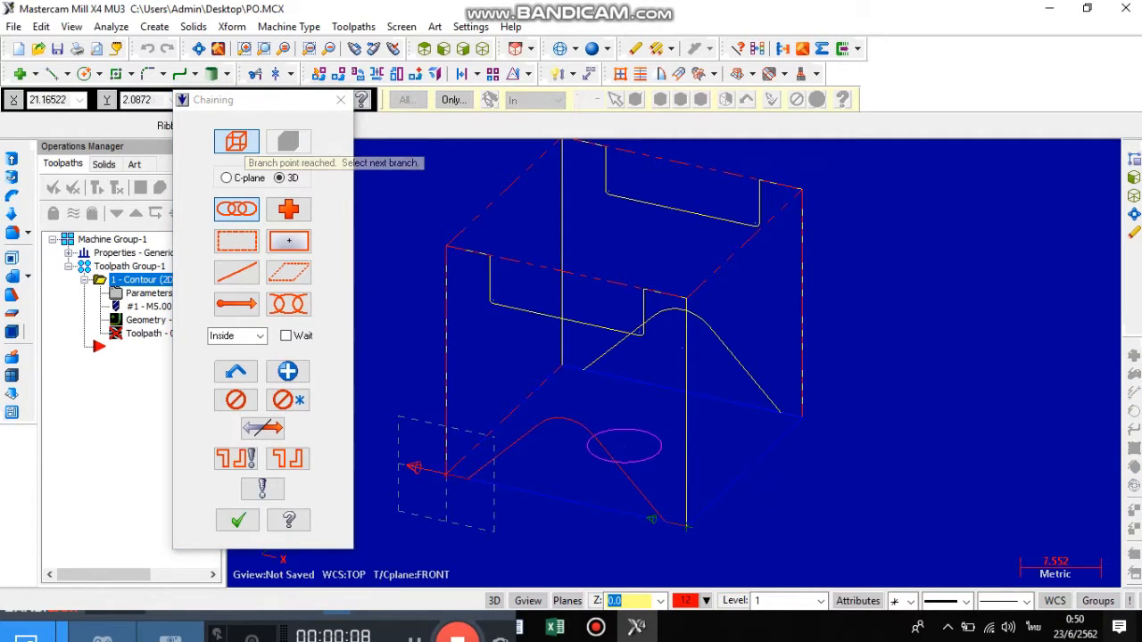
{"action": "left_click", "coordinate": [577, 425]}
{"action": "left_click", "coordinate": [489, 462]}
{"action": "left_click", "coordinate": [456, 477]}
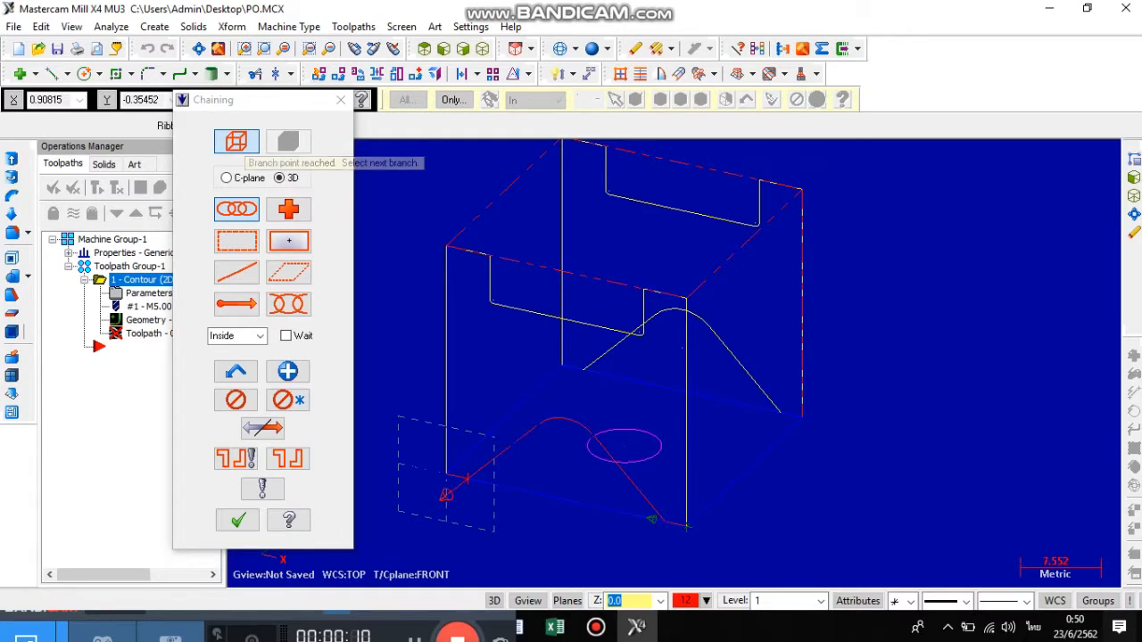
{"action": "left_click", "coordinate": [447, 451]}
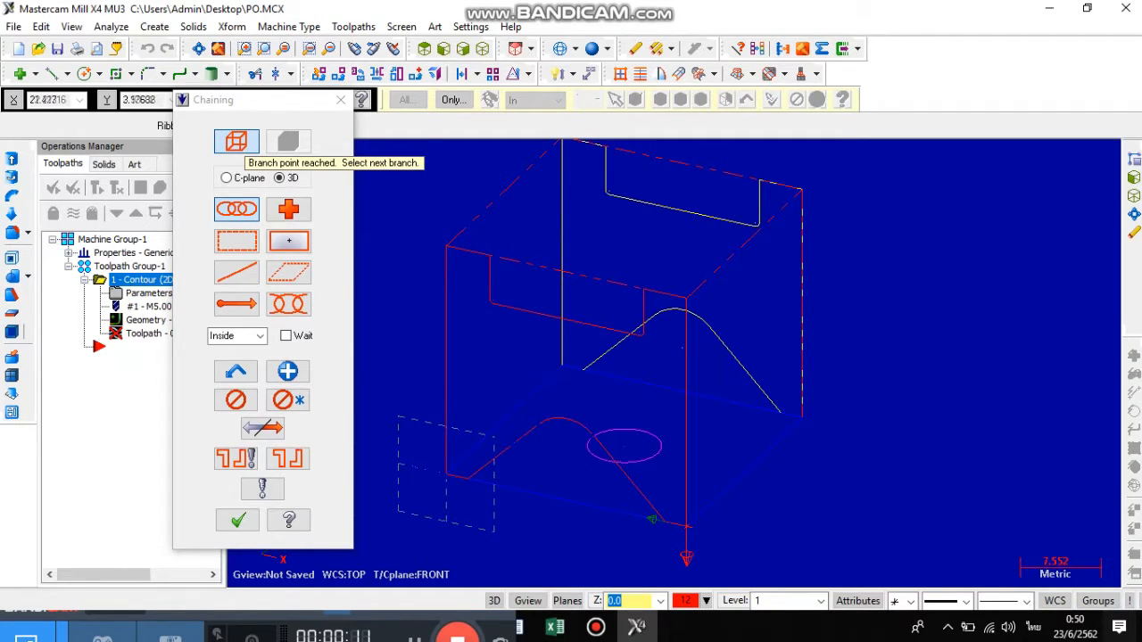
{"action": "left_click", "coordinate": [237, 520]}
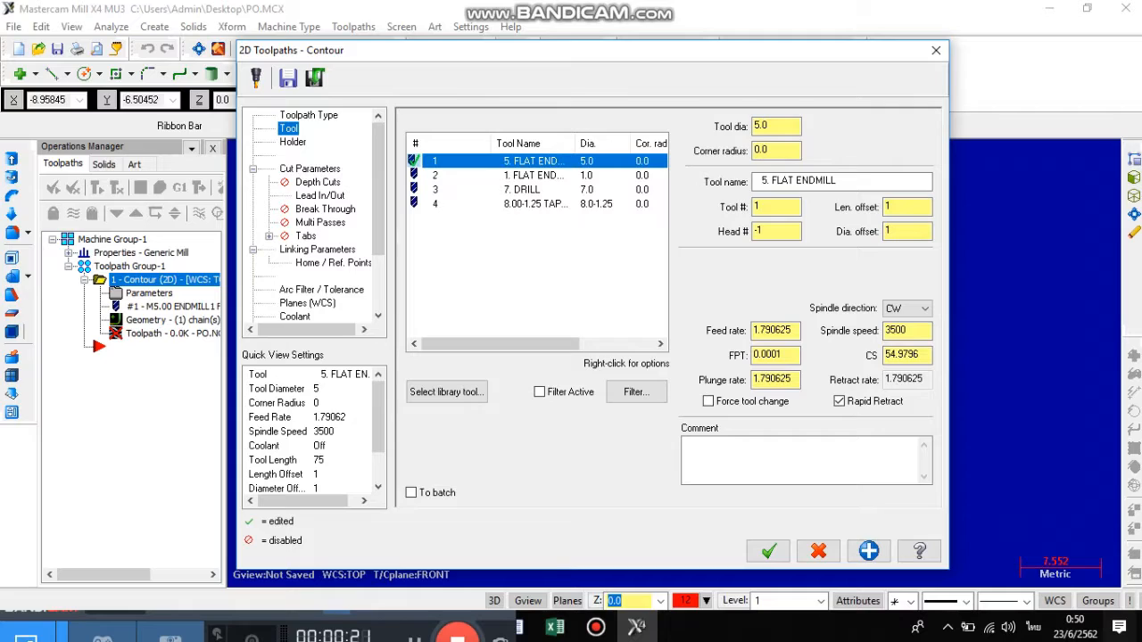
- Enable depth cuts with keep tool down, and set lead in/out line length and arc radius to 75% for entry and exit
{"action": "left_click", "coordinate": [318, 182]}
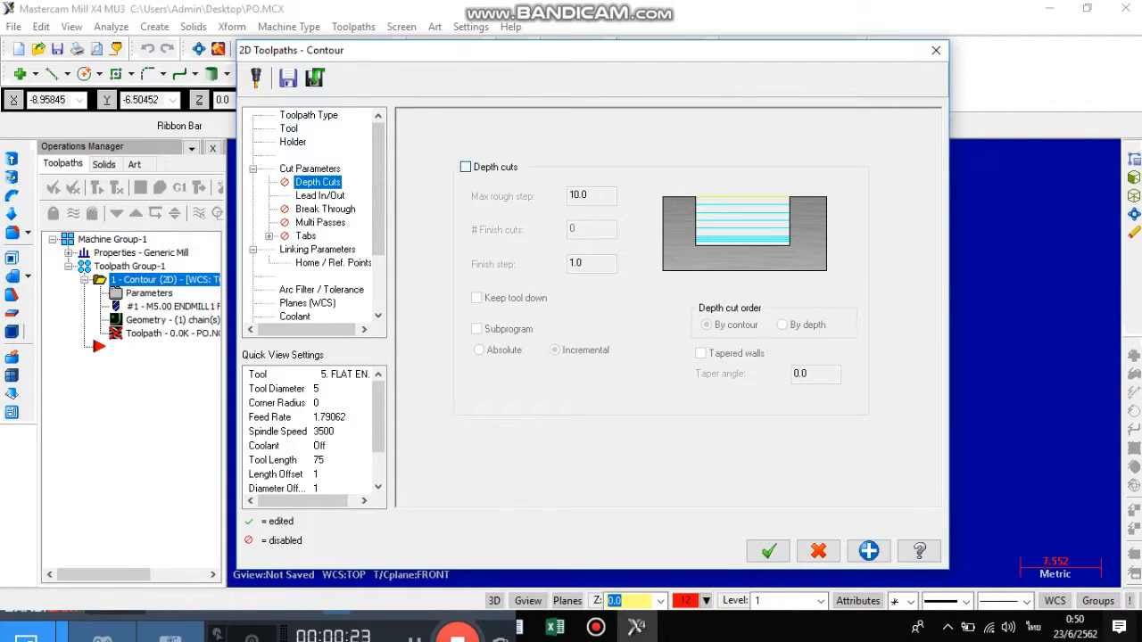
{"action": "left_click", "coordinate": [466, 167]}
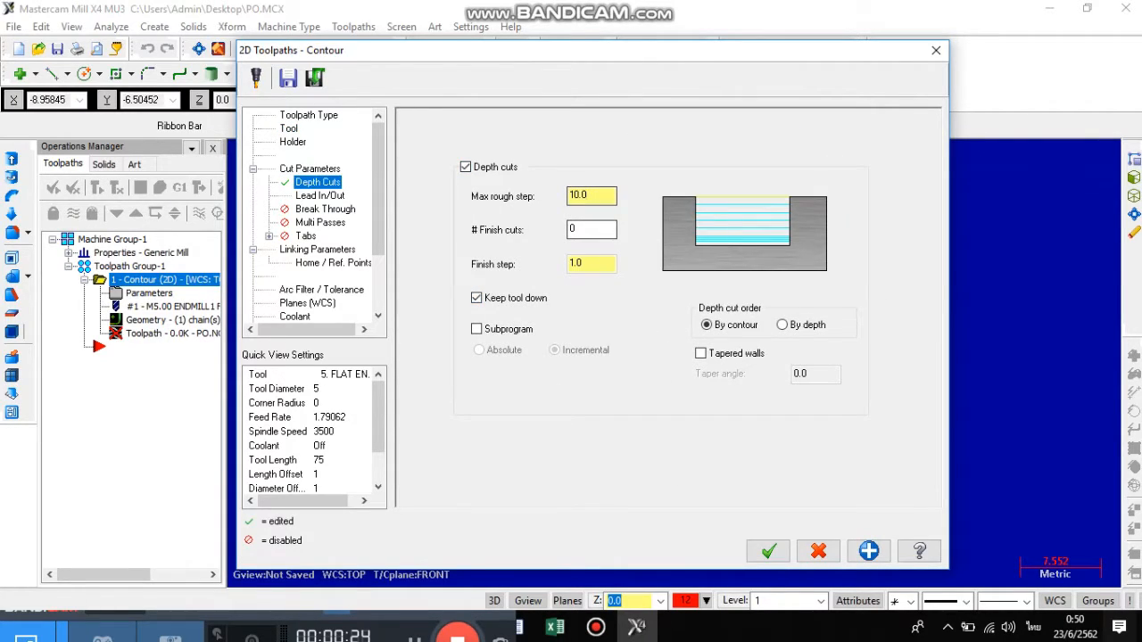
{"action": "left_click", "coordinate": [319, 196]}
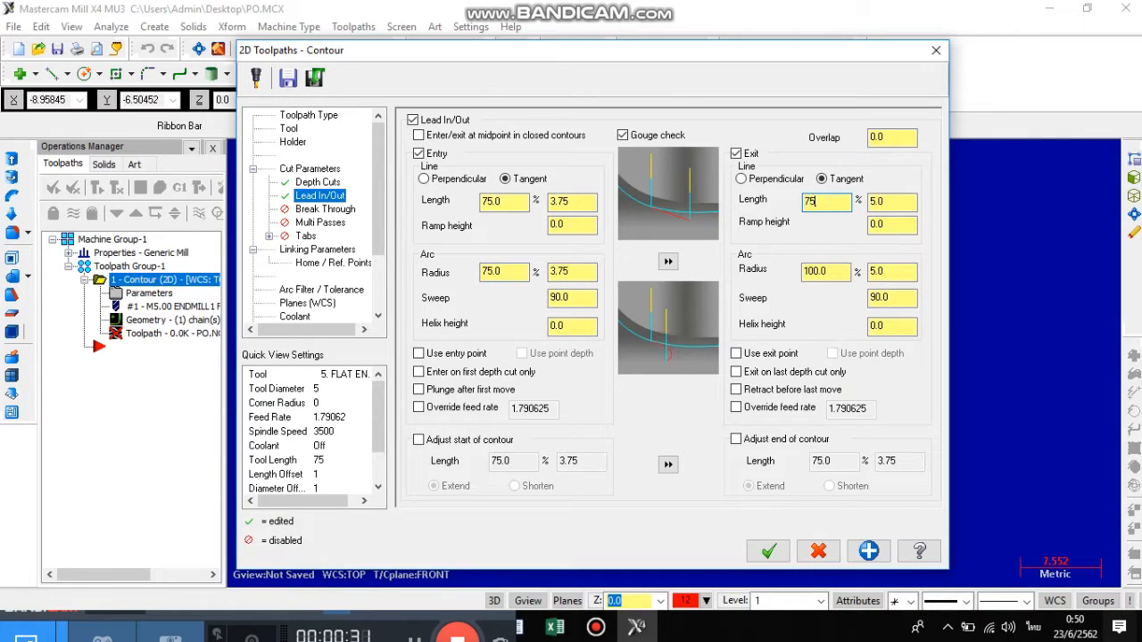
{"action": "left_click", "coordinate": [805, 272]}
{"action": "type", "text": "75"}
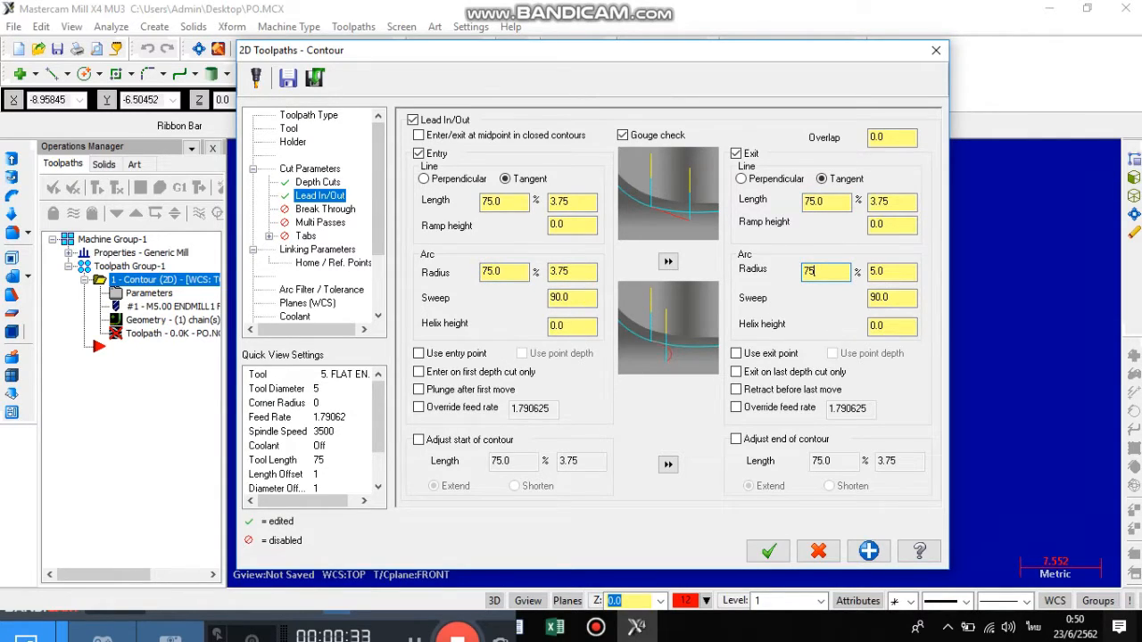
- Set clearance to 50, retract 25, feed plane 5, top of stock 0 and depth -25, turn flood coolant on, and generate the contour toolpath
{"action": "left_click", "coordinate": [317, 250]}
{"action": "left_click", "coordinate": [577, 132]}
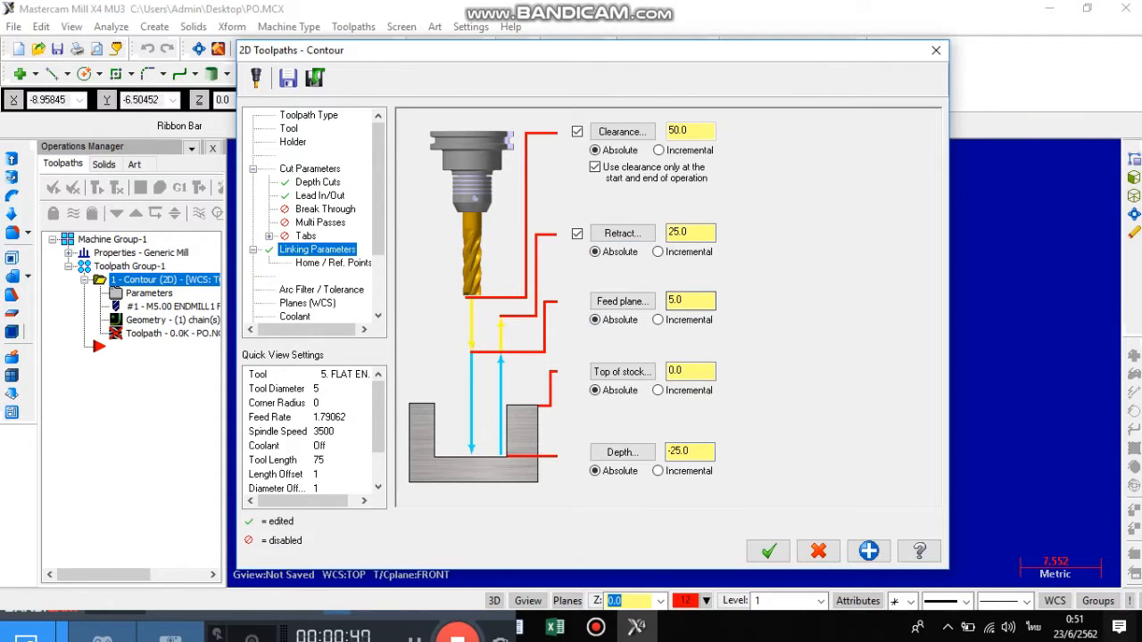
{"action": "left_click", "coordinate": [295, 317]}
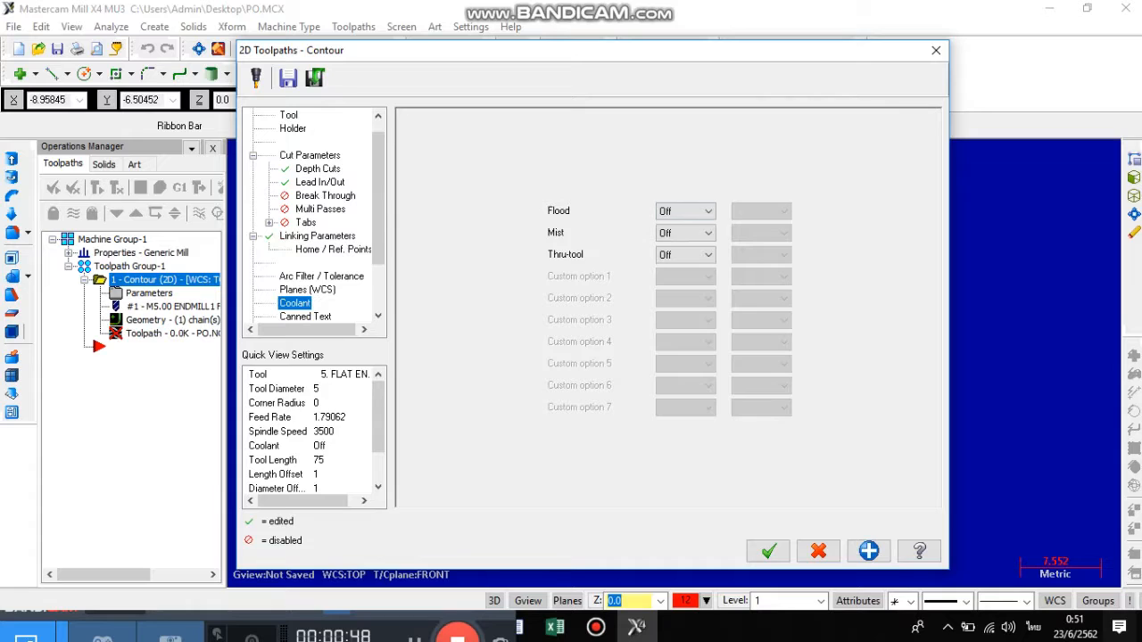
{"action": "left_click", "coordinate": [666, 225]}
{"action": "left_click", "coordinate": [768, 551]}
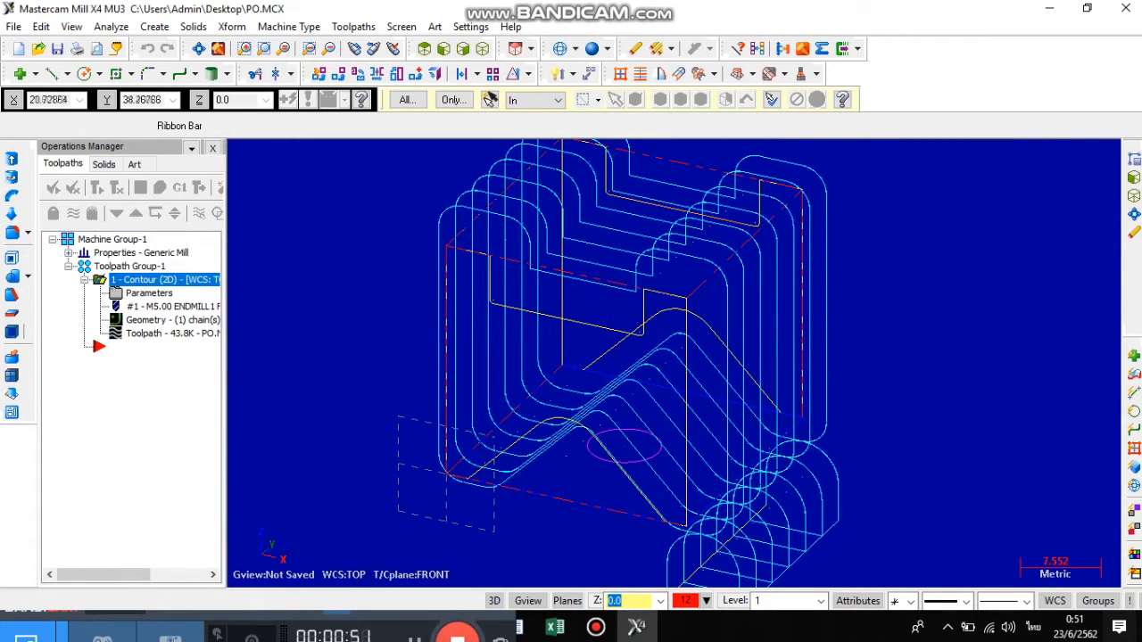
- In isometric view, copy the 2D contour operation, paste it after the original in Toolpath Group-1, and open the copy's parameters
{"action": "left_click", "coordinate": [482, 49]}
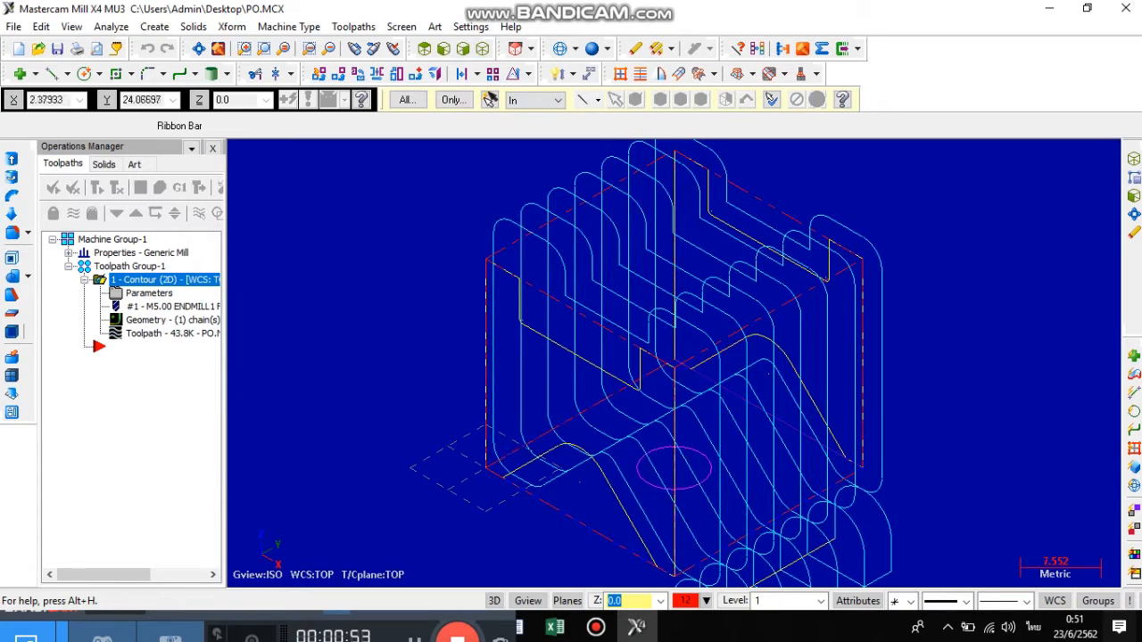
{"action": "scroll", "coordinate": [700, 378], "scroll_direction": "down", "scroll_amount": 2}
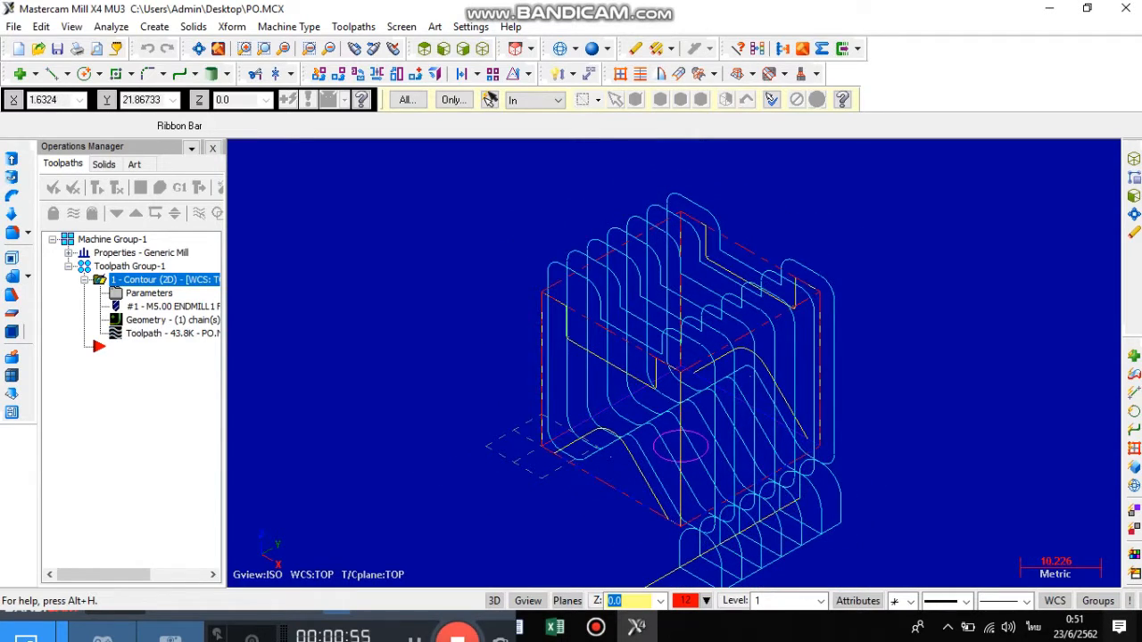
{"action": "right_click", "coordinate": [170, 280]}
{"action": "left_click", "coordinate": [199, 280]}
{"action": "left_click", "coordinate": [170, 347]}
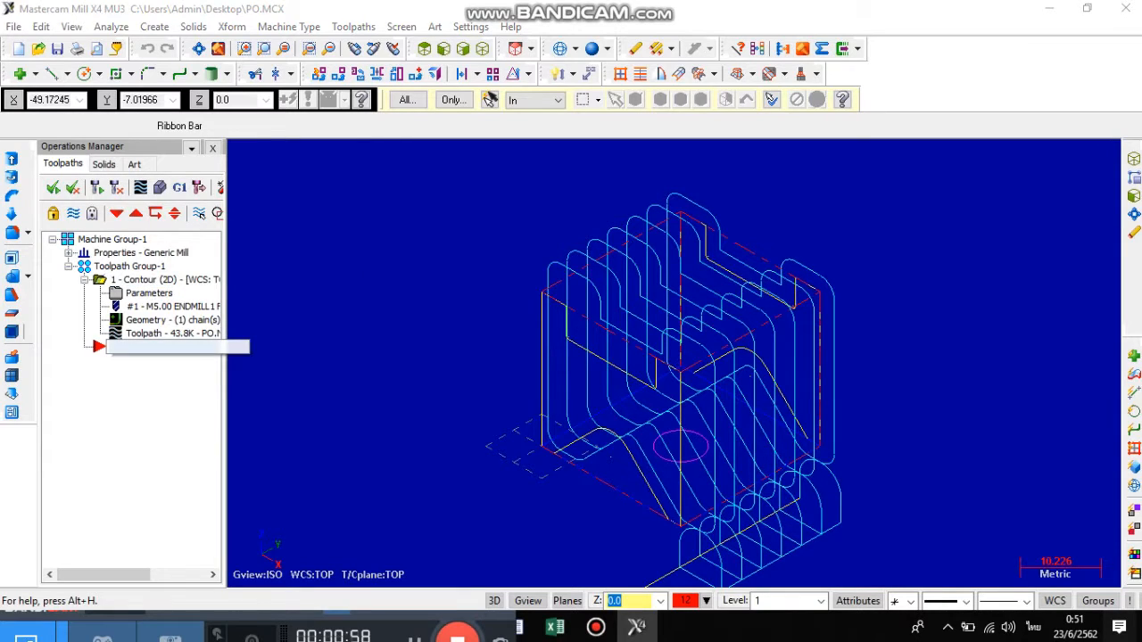
{"action": "right_click", "coordinate": [170, 347]}
{"action": "left_click", "coordinate": [184, 297]}
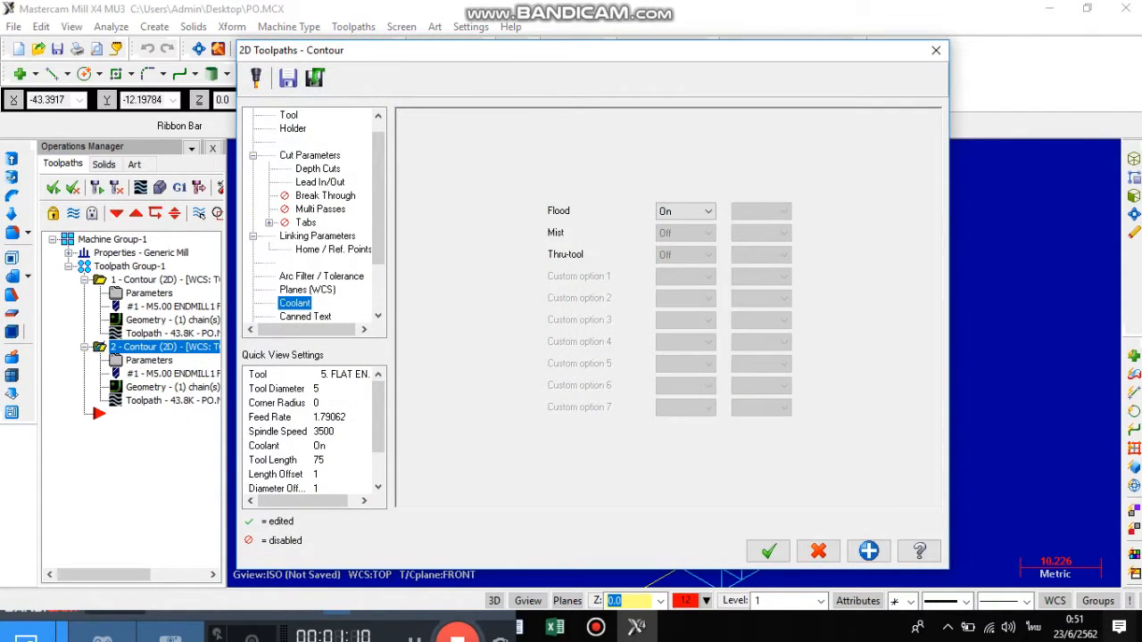
- Assign the 1 mm flat endmill to the copied contour operation, review its linking and coolant settings, and accept the parameters
{"action": "left_click", "coordinate": [289, 115]}
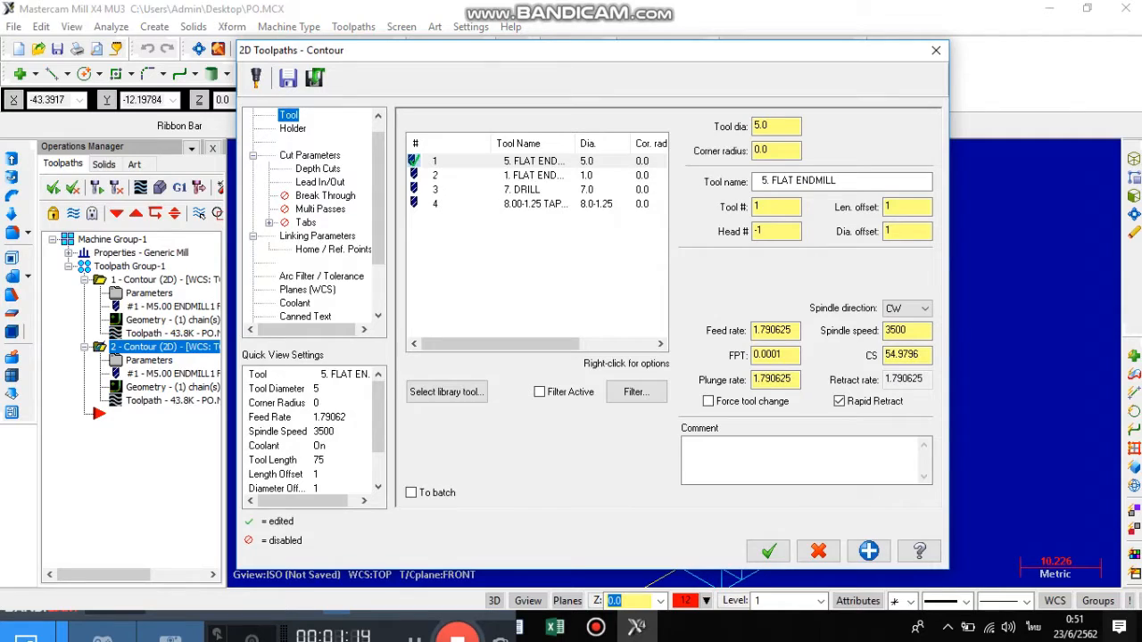
{"action": "left_click", "coordinate": [533, 175]}
{"action": "left_click", "coordinate": [447, 392]}
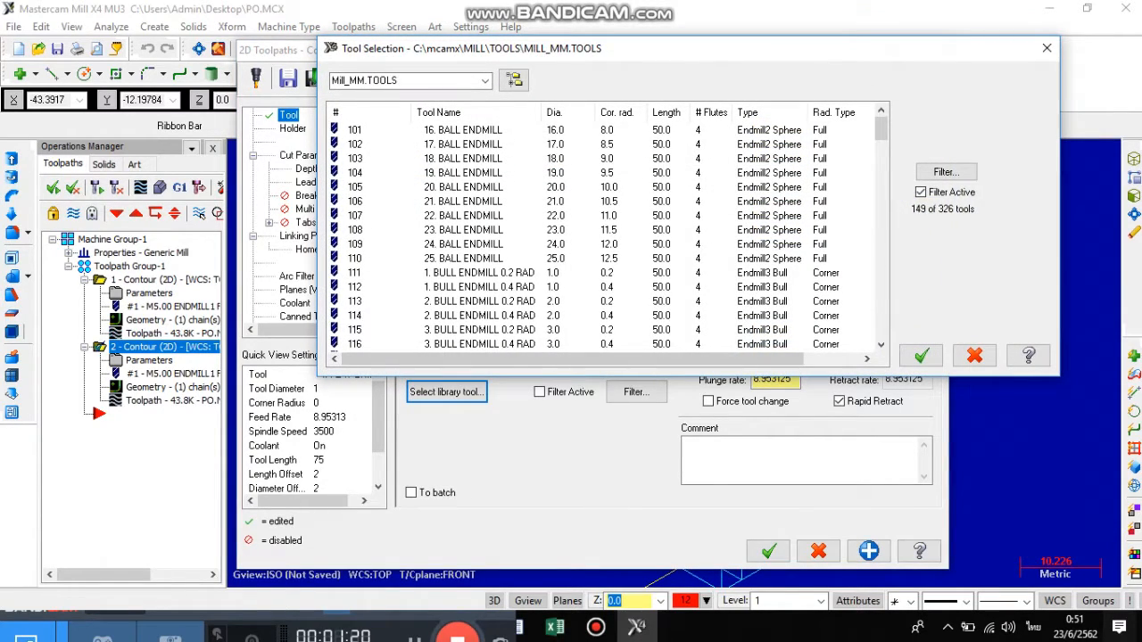
{"action": "scroll", "coordinate": [607, 237], "scroll_direction": "down", "scroll_amount": 12}
{"action": "scroll", "coordinate": [606, 237], "scroll_direction": "down", "scroll_amount": 17}
{"action": "scroll", "coordinate": [606, 237], "scroll_direction": "down", "scroll_amount": 4}
{"action": "left_click", "coordinate": [460, 330]}
{"action": "left_click", "coordinate": [460, 273]}
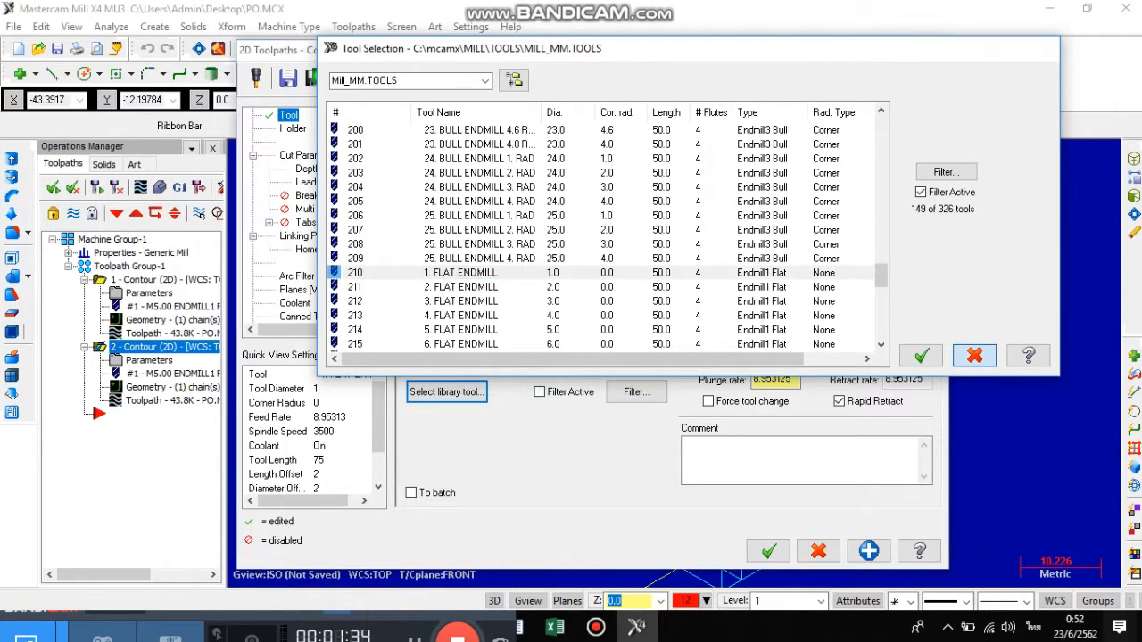
{"action": "left_click", "coordinate": [921, 355]}
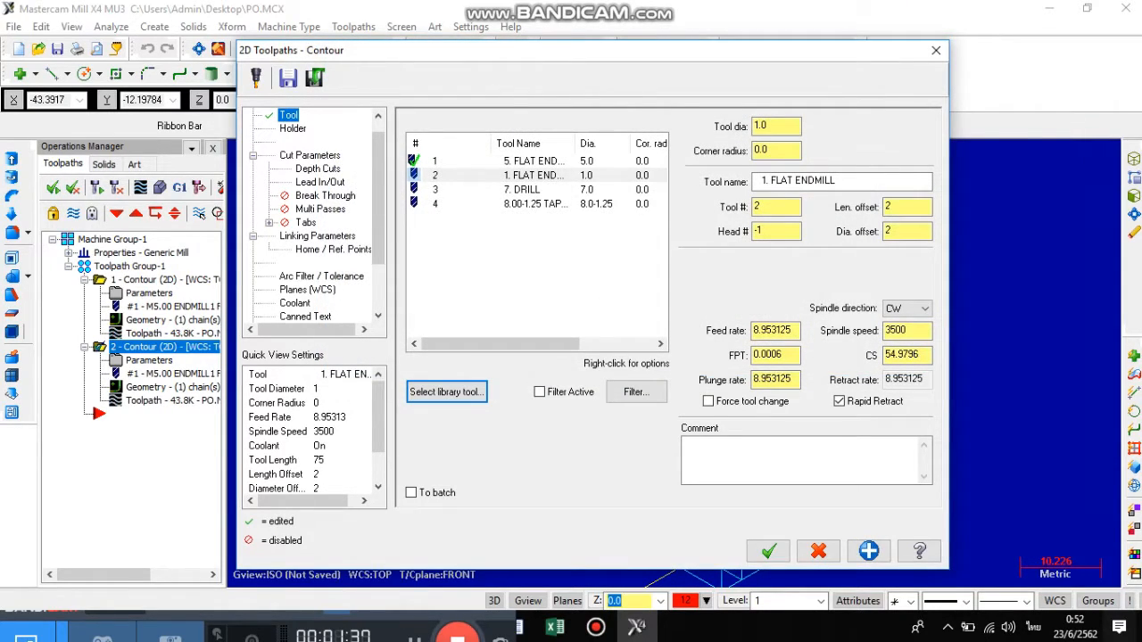
{"action": "left_click", "coordinate": [317, 236]}
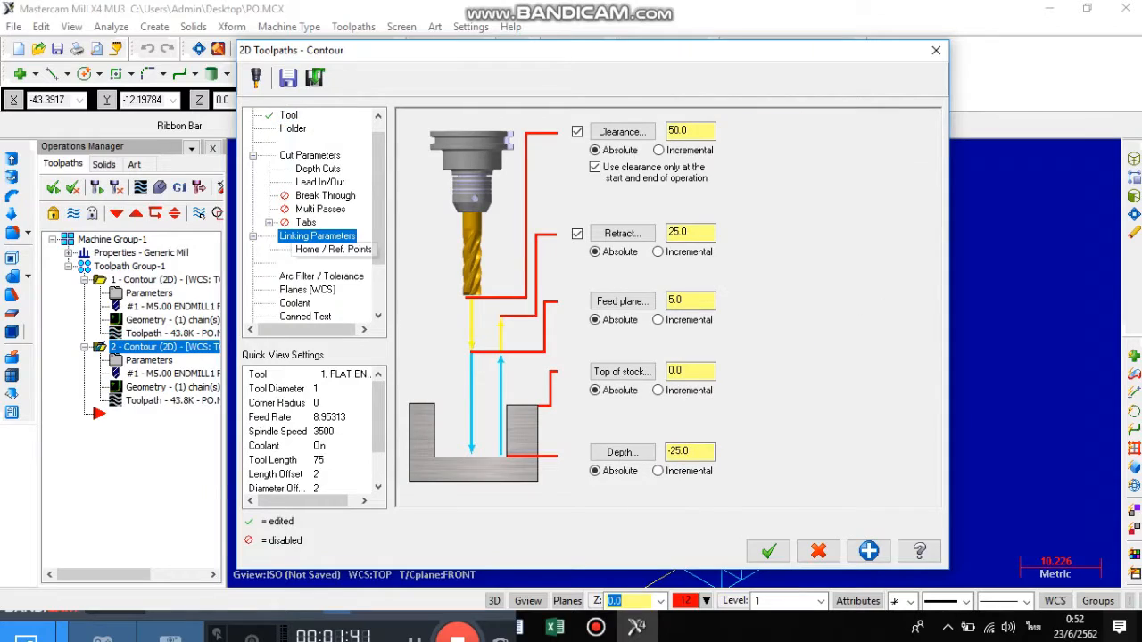
{"action": "left_click", "coordinate": [294, 303]}
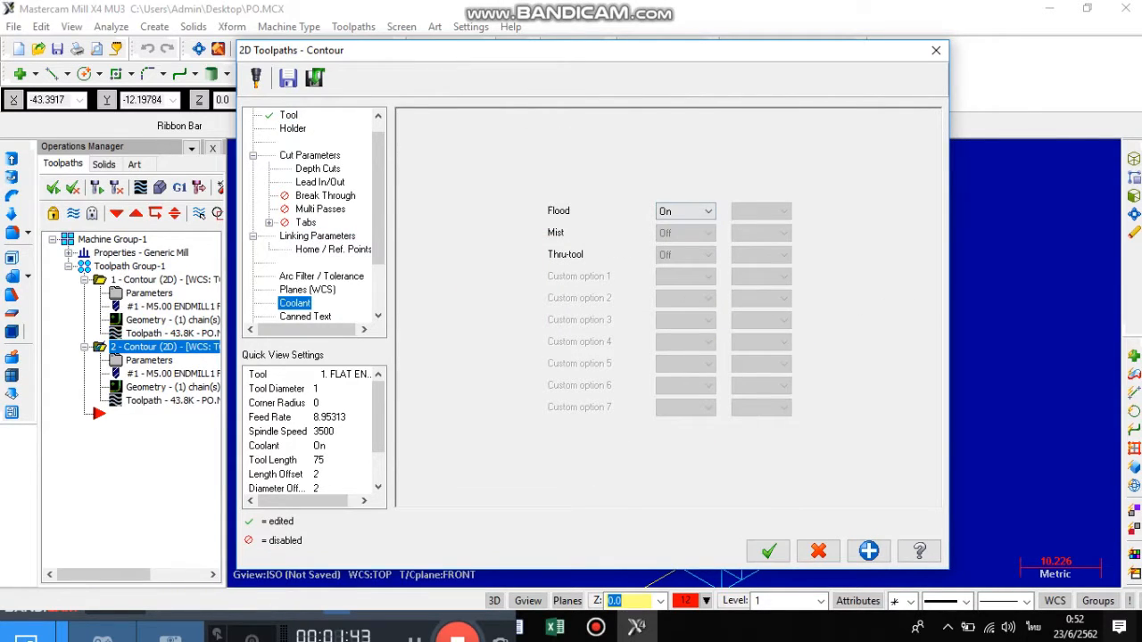
{"action": "left_click", "coordinate": [769, 551]}
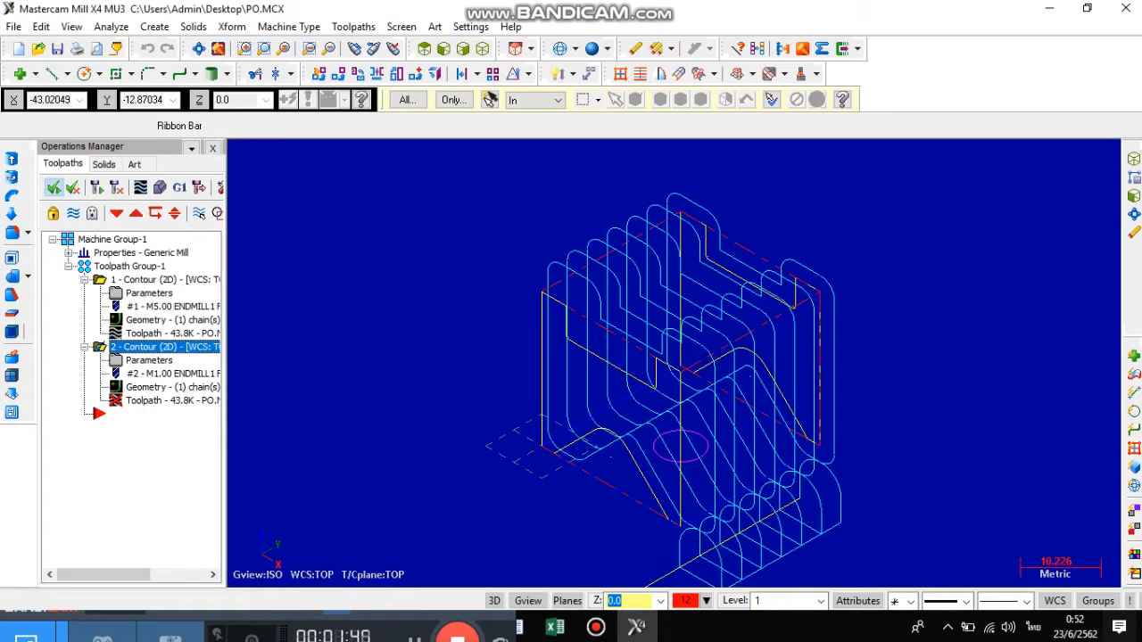
- Regenerate the second contour toolpath and run a Verify simulation of both contour operations on the stock
{"action": "left_click", "coordinate": [160, 188]}
{"action": "left_click", "coordinate": [246, 310]}
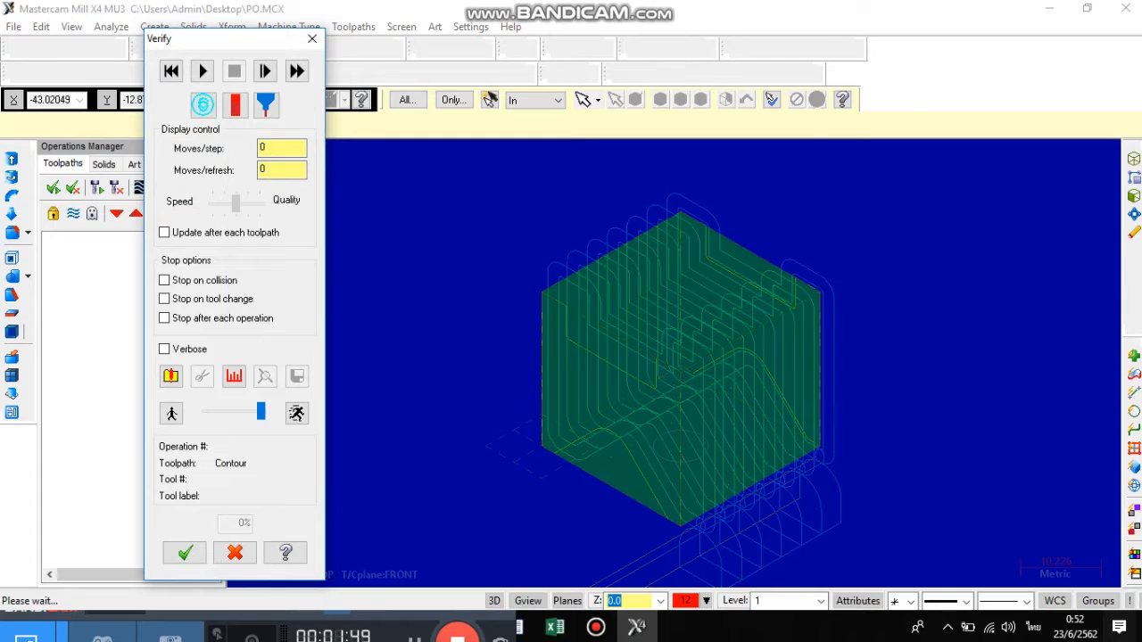
{"action": "left_click", "coordinate": [203, 71]}
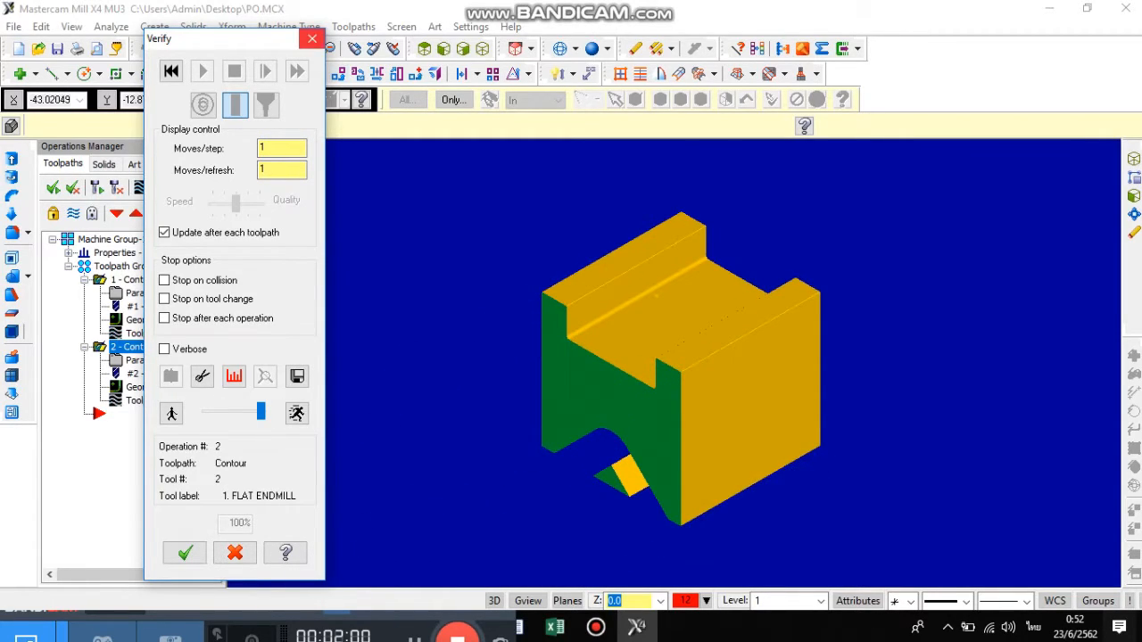
{"action": "left_click", "coordinate": [312, 39]}
- Start a Drill toolpath and, in top view, select the center of the circle as the drill point
{"action": "left_click", "coordinate": [353, 26]}
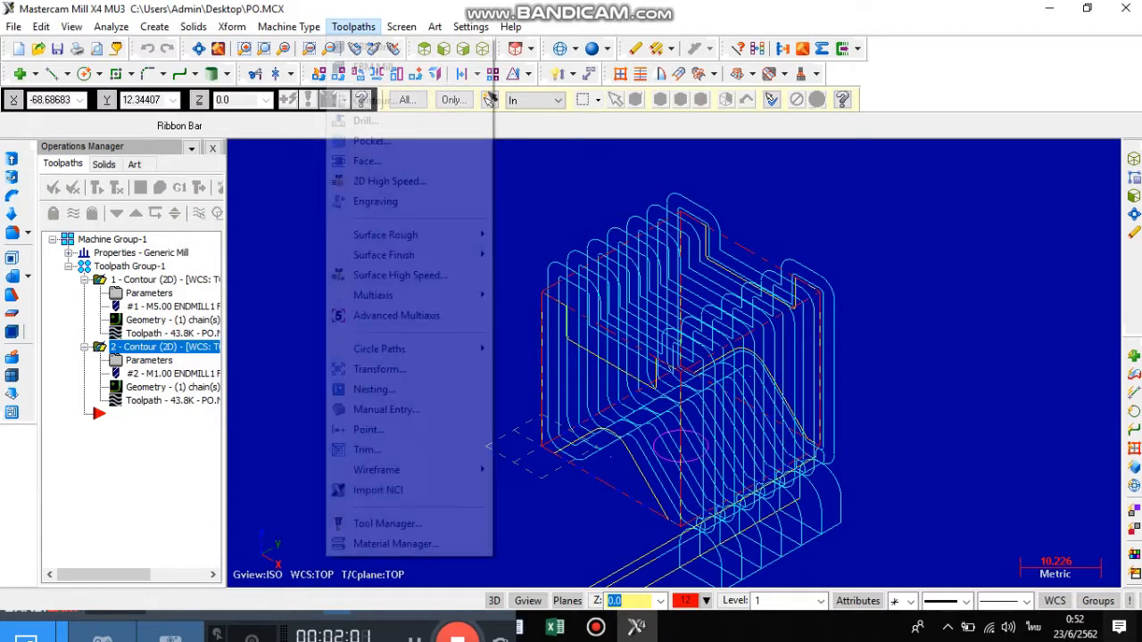
{"action": "left_click", "coordinate": [365, 117]}
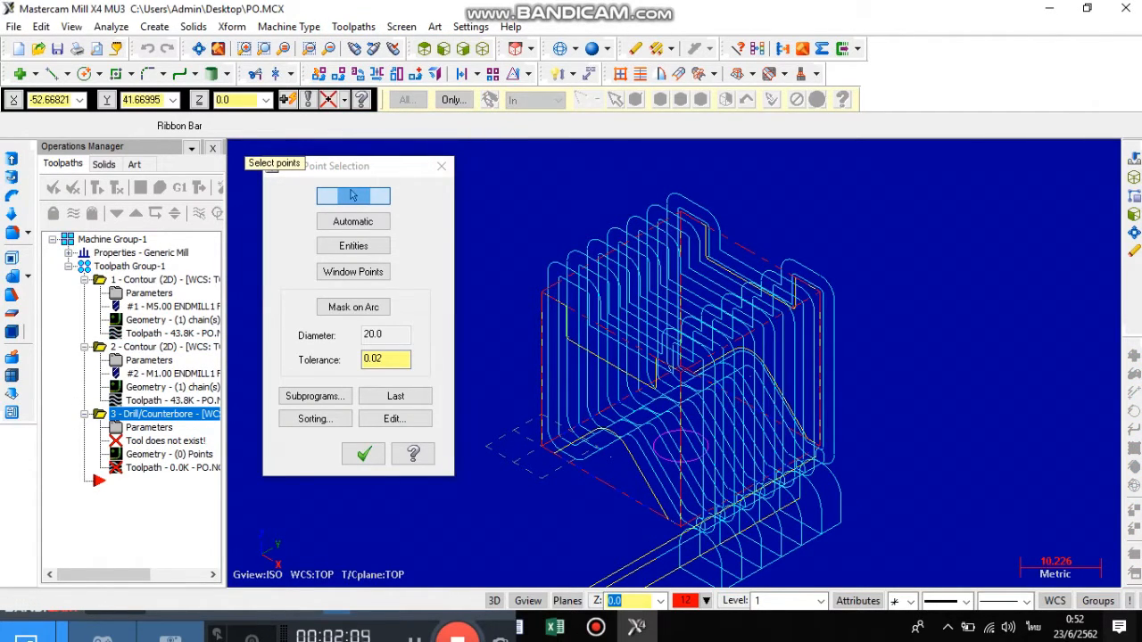
{"action": "key", "text": "alt+1"}
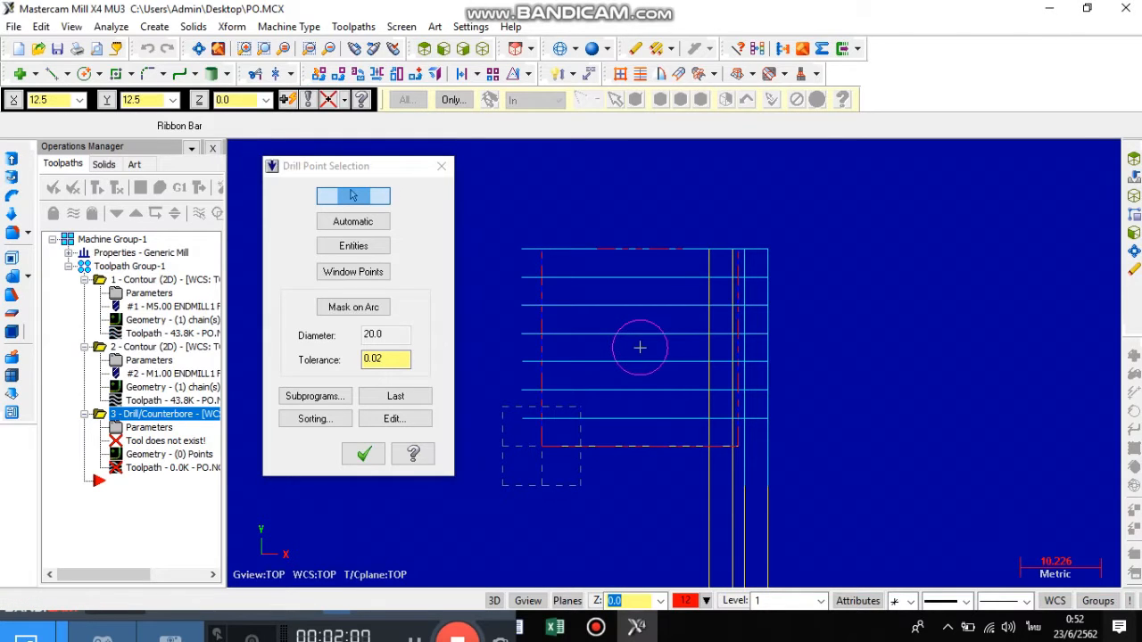
{"action": "left_click", "coordinate": [363, 454]}
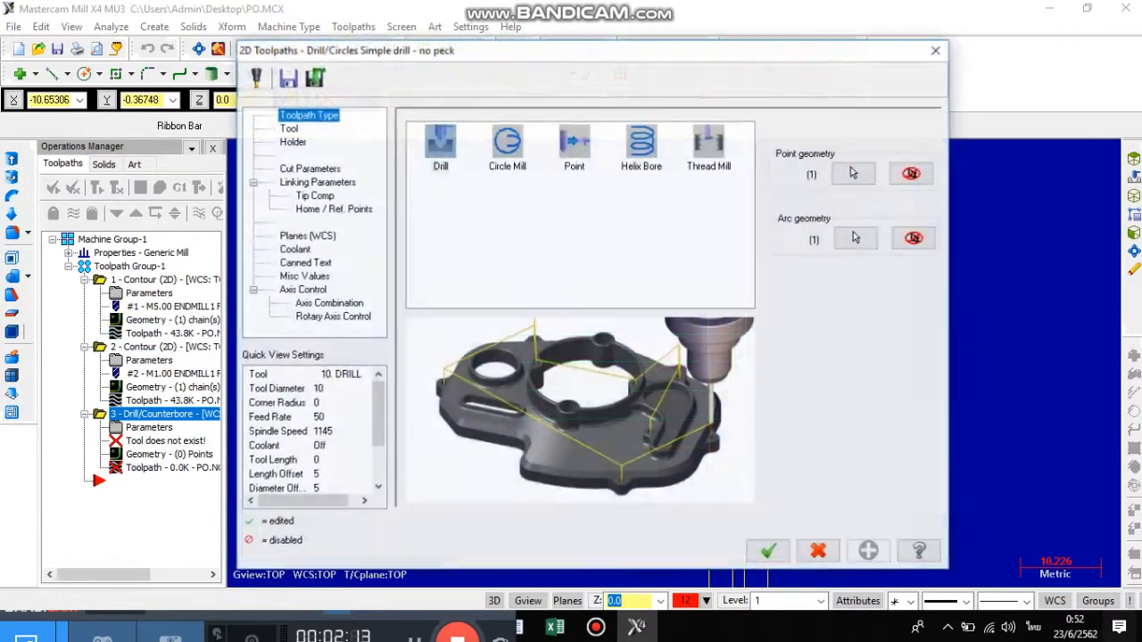
- Look up the 7 mm drill in the tool library and assign the existing 7 mm drill to the drilling operation
{"action": "left_click", "coordinate": [288, 129]}
{"action": "left_click", "coordinate": [447, 391]}
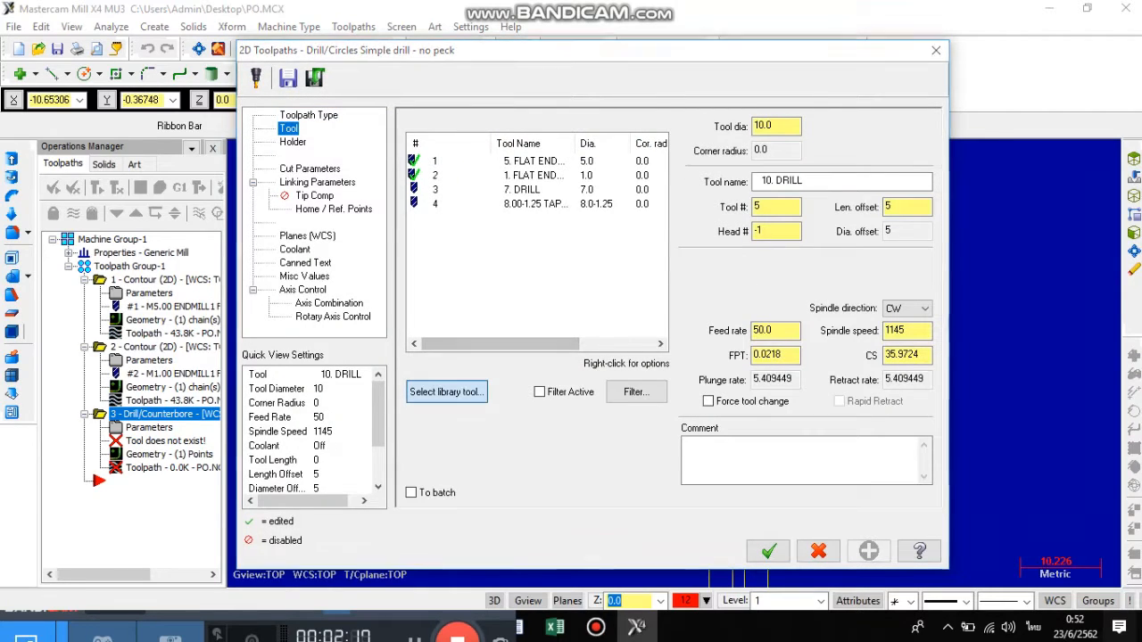
{"action": "scroll", "coordinate": [600, 229], "scroll_direction": "down", "scroll_amount": 4}
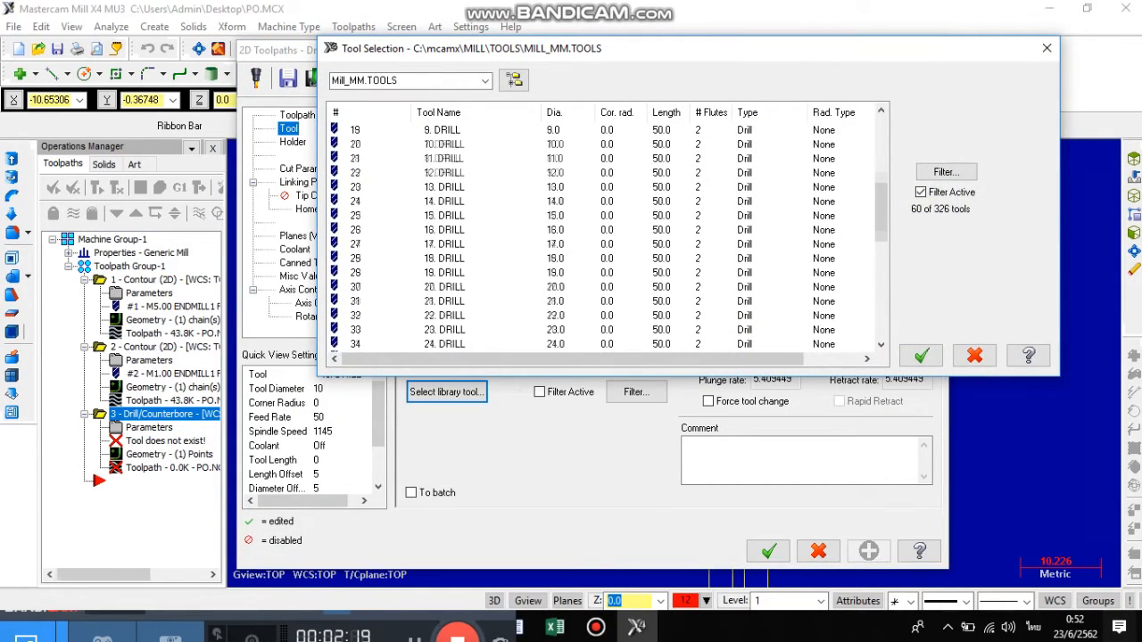
{"action": "scroll", "coordinate": [601, 230], "scroll_direction": "up", "scroll_amount": 3}
{"action": "left_click", "coordinate": [601, 230]}
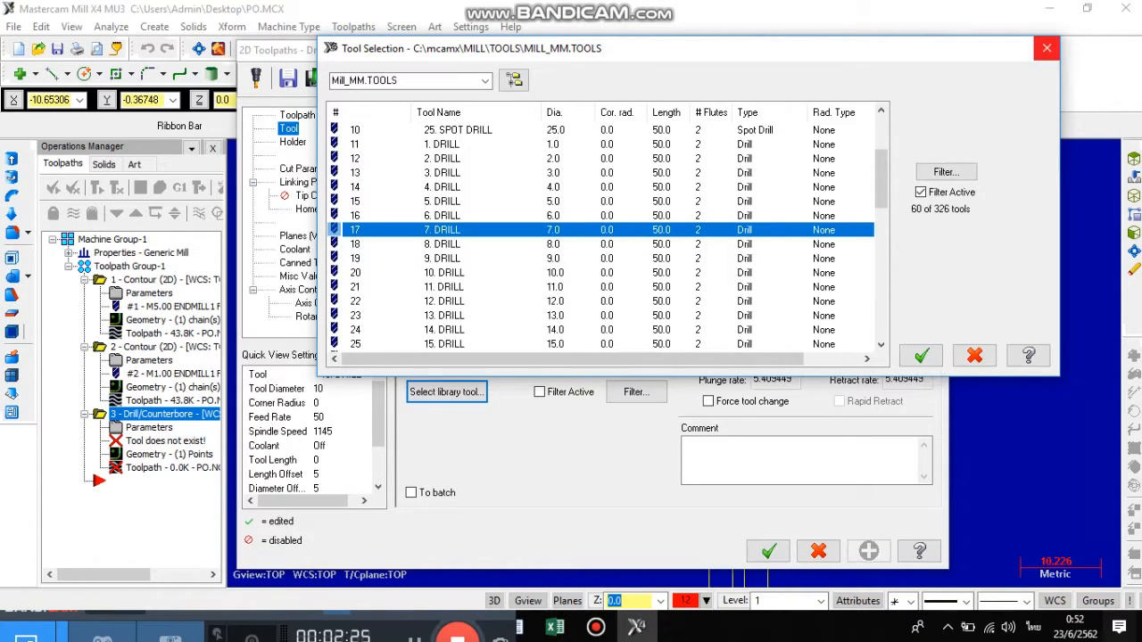
{"action": "left_click", "coordinate": [1047, 48]}
{"action": "left_click", "coordinate": [534, 190]}
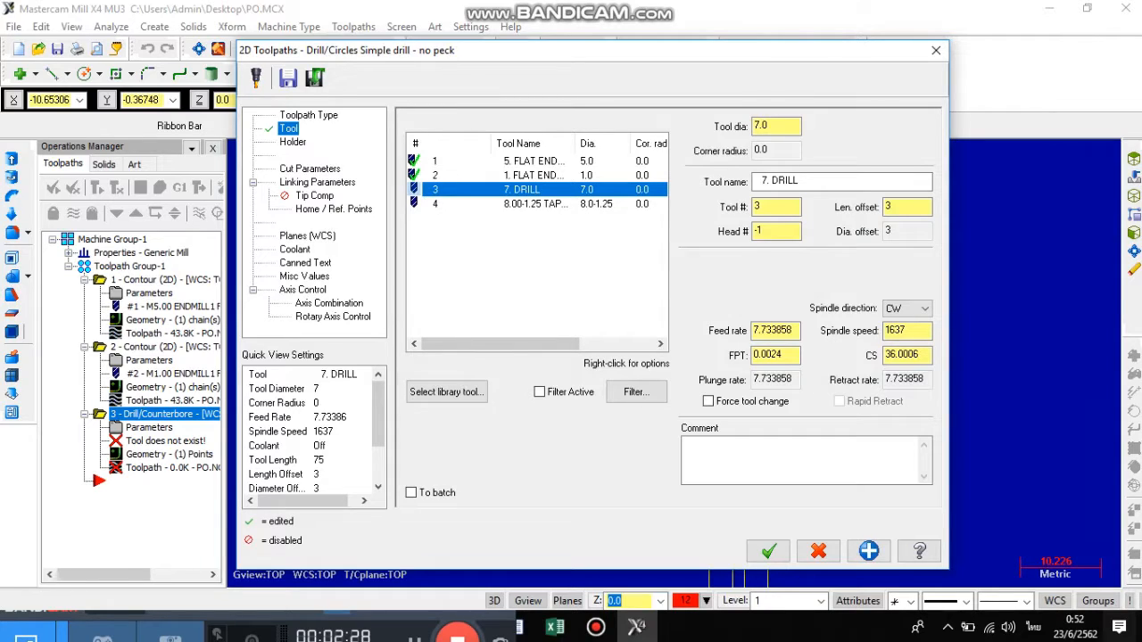
- Set the cycle to Peck Drill and enter clearance 50, retract 25, top of stock 19 and depth 7
{"action": "left_click", "coordinate": [310, 169]}
{"action": "left_click", "coordinate": [553, 134]}
{"action": "left_click", "coordinate": [501, 165]}
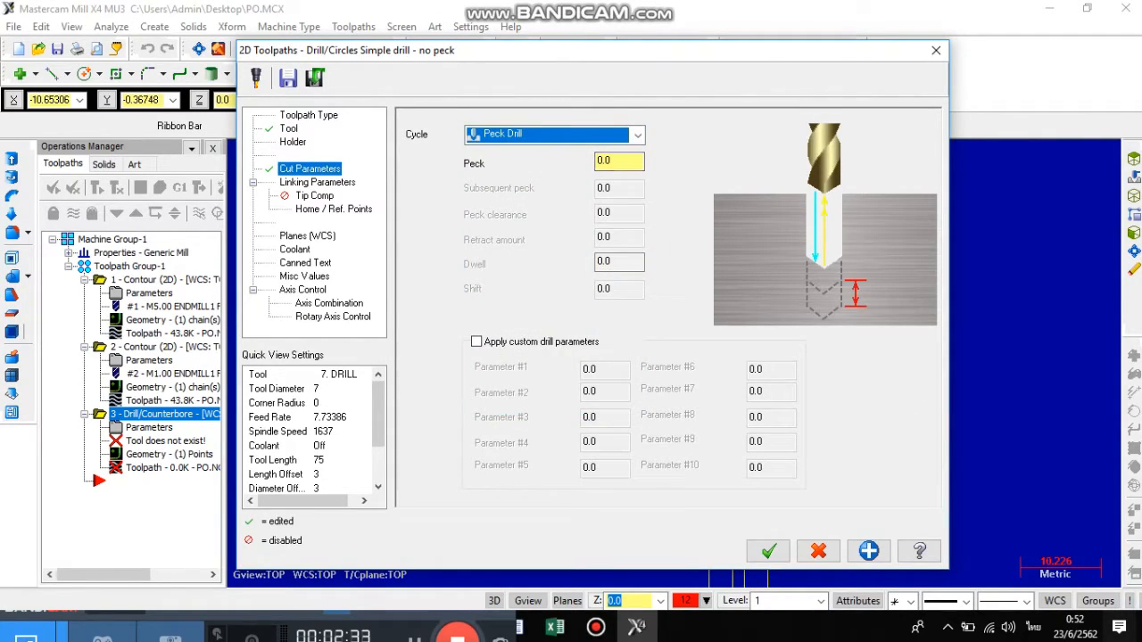
{"action": "left_click", "coordinate": [614, 161]}
{"action": "left_click", "coordinate": [316, 182]}
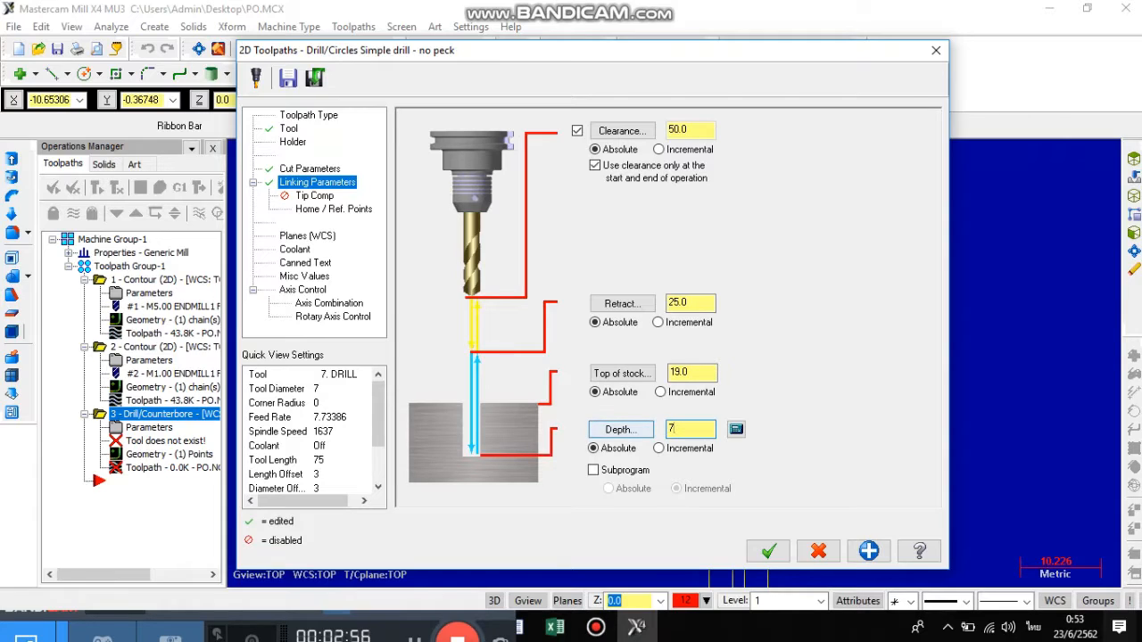
- Enable tip compensation with a 0.2 breakthrough amount, turn flood coolant on, and generate the peck drill toolpath
{"action": "left_click", "coordinate": [314, 196]}
{"action": "left_click", "coordinate": [426, 134]}
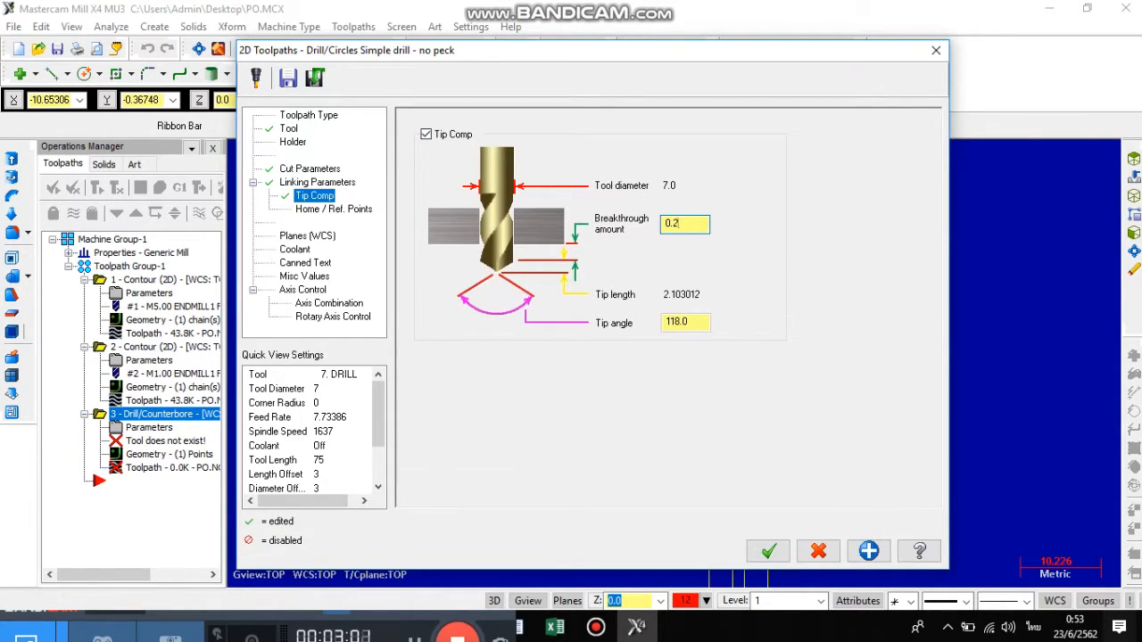
{"action": "left_click", "coordinate": [294, 249]}
{"action": "left_click", "coordinate": [685, 210]}
{"action": "left_click", "coordinate": [678, 234]}
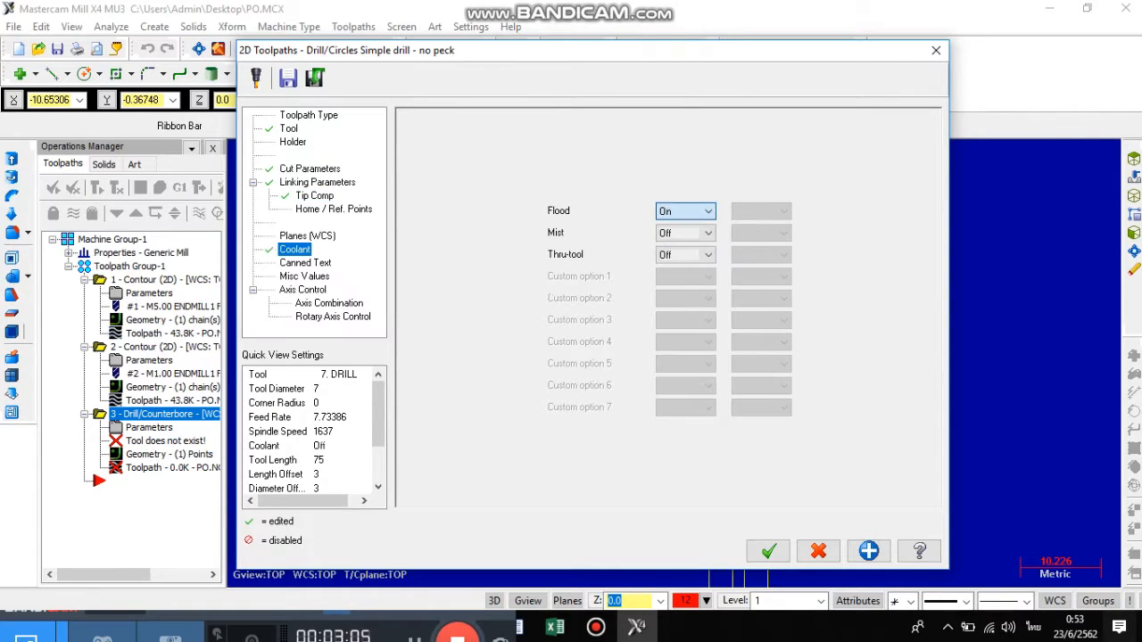
{"action": "left_click", "coordinate": [769, 552]}
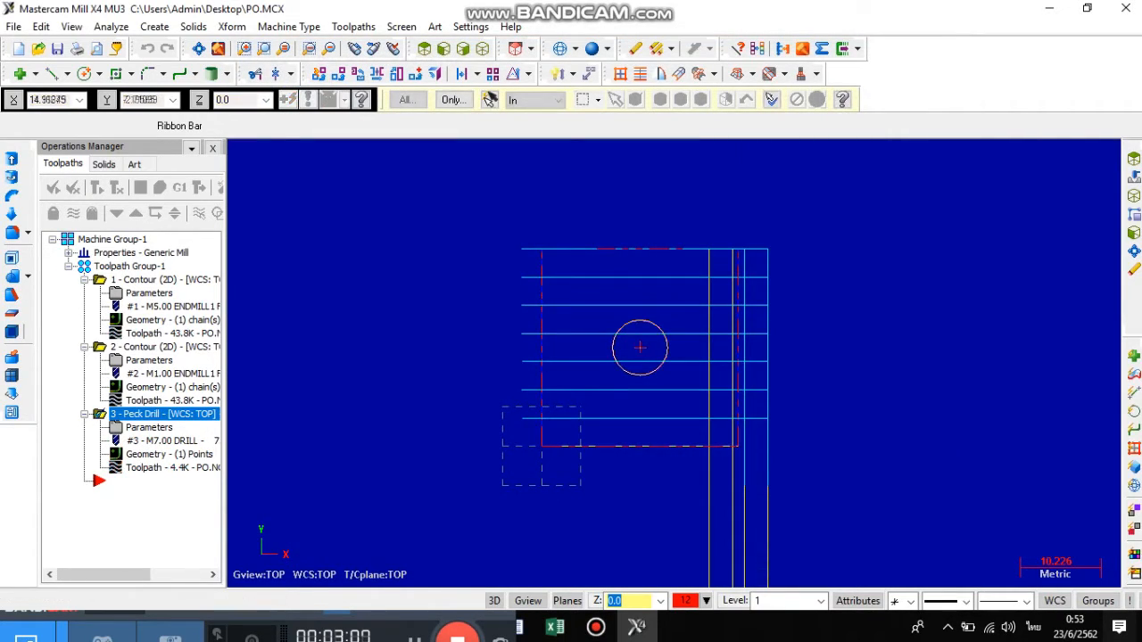
- Run a Verify simulation of the contour and peck drill operations in isometric view
{"action": "left_click", "coordinate": [483, 48]}
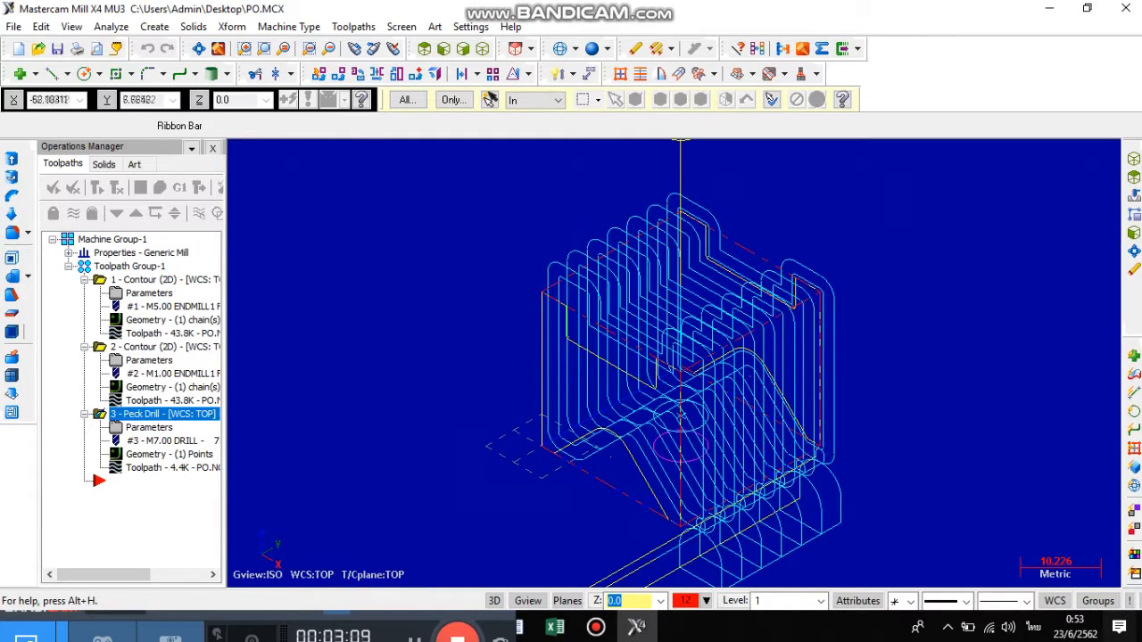
{"action": "left_click", "coordinate": [159, 187]}
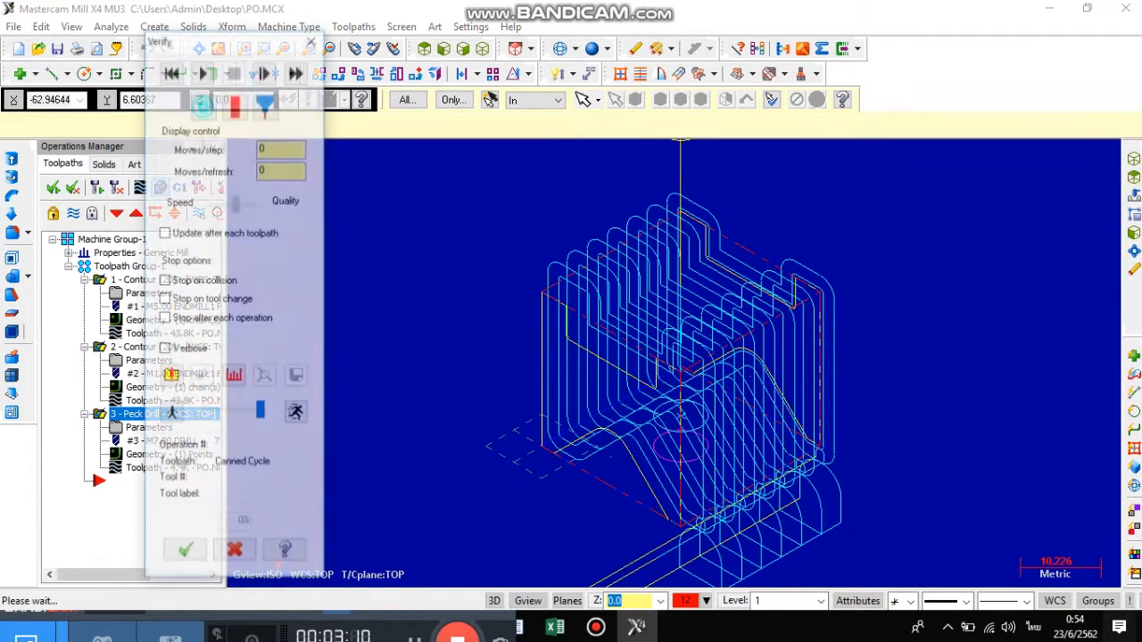
{"action": "left_click", "coordinate": [203, 71]}
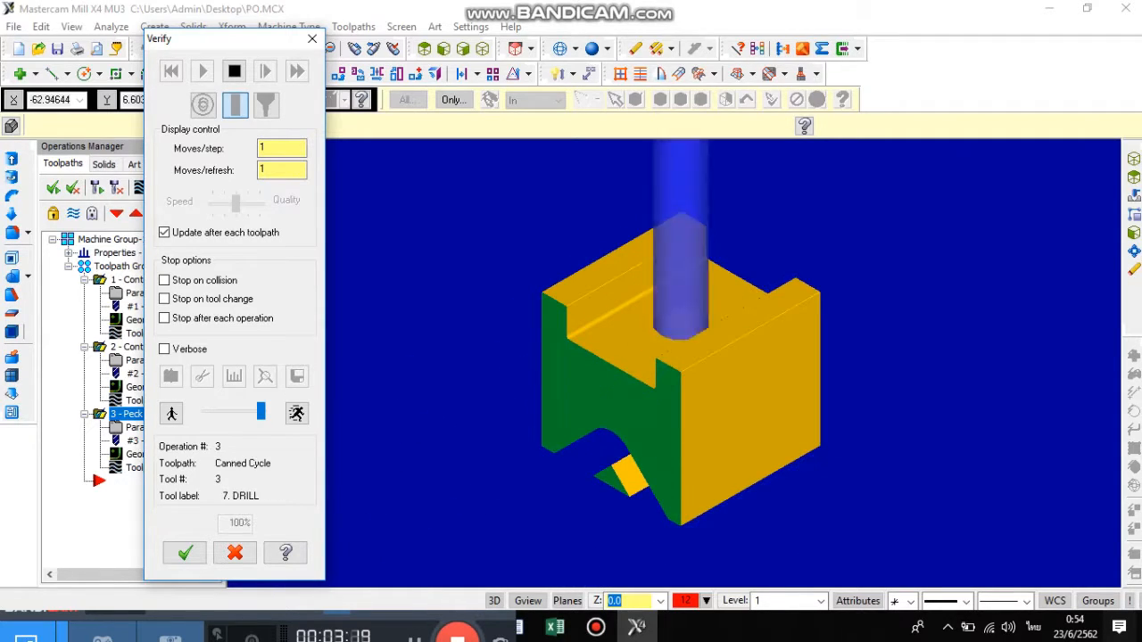
{"action": "left_click", "coordinate": [312, 39]}
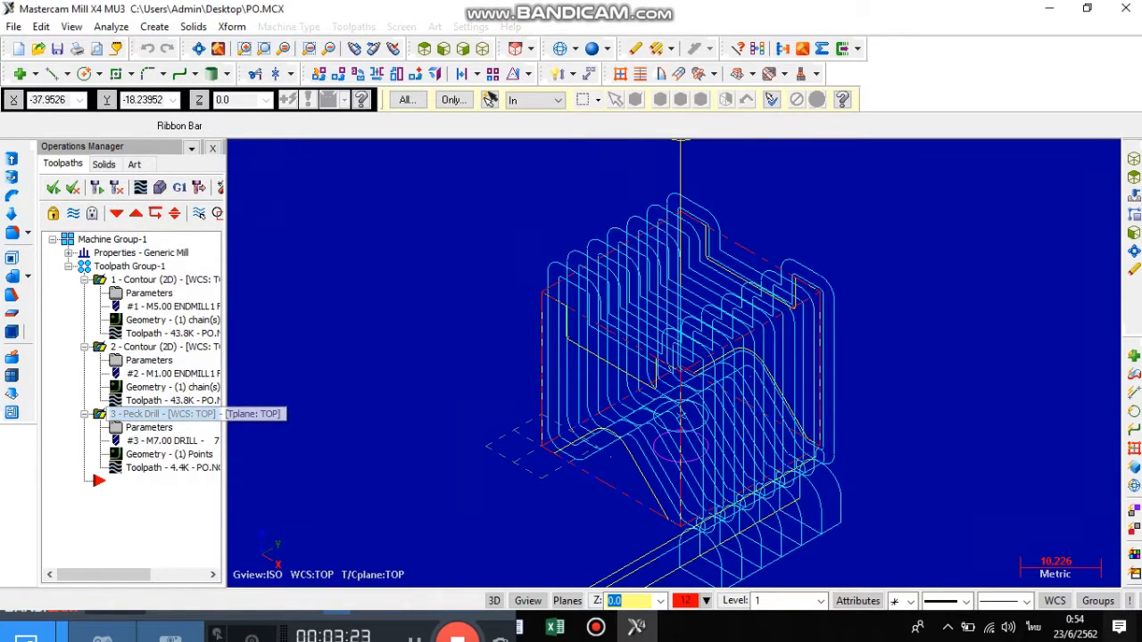
{"action": "right_click", "coordinate": [165, 414]}
{"action": "left_click", "coordinate": [214, 279]}
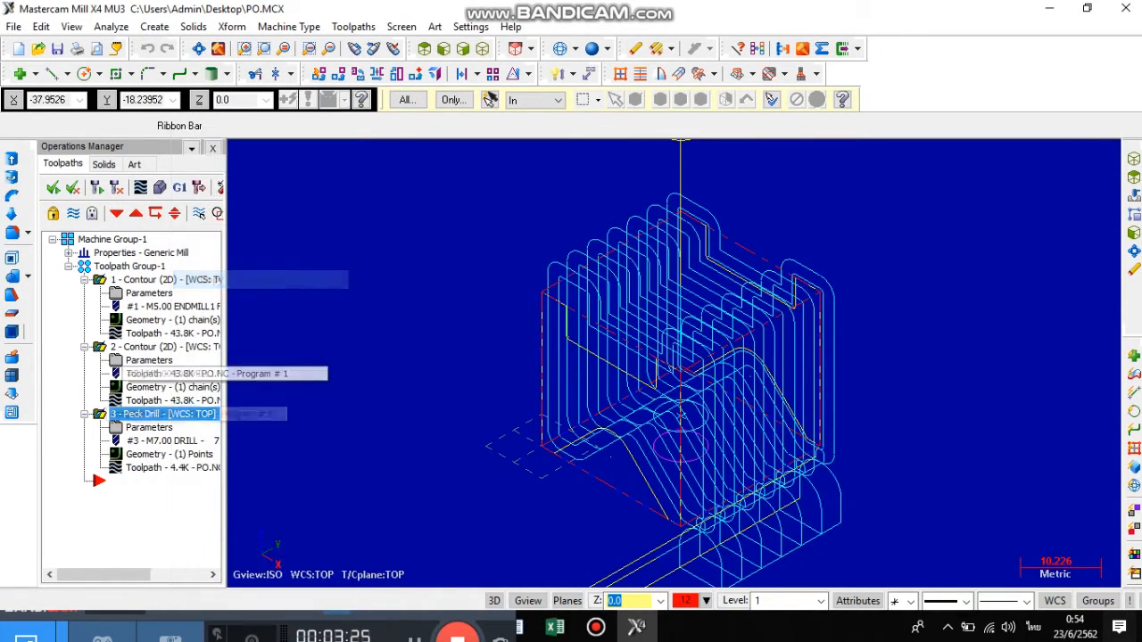
{"action": "right_click", "coordinate": [111, 482]}
{"action": "left_click", "coordinate": [157, 297]}
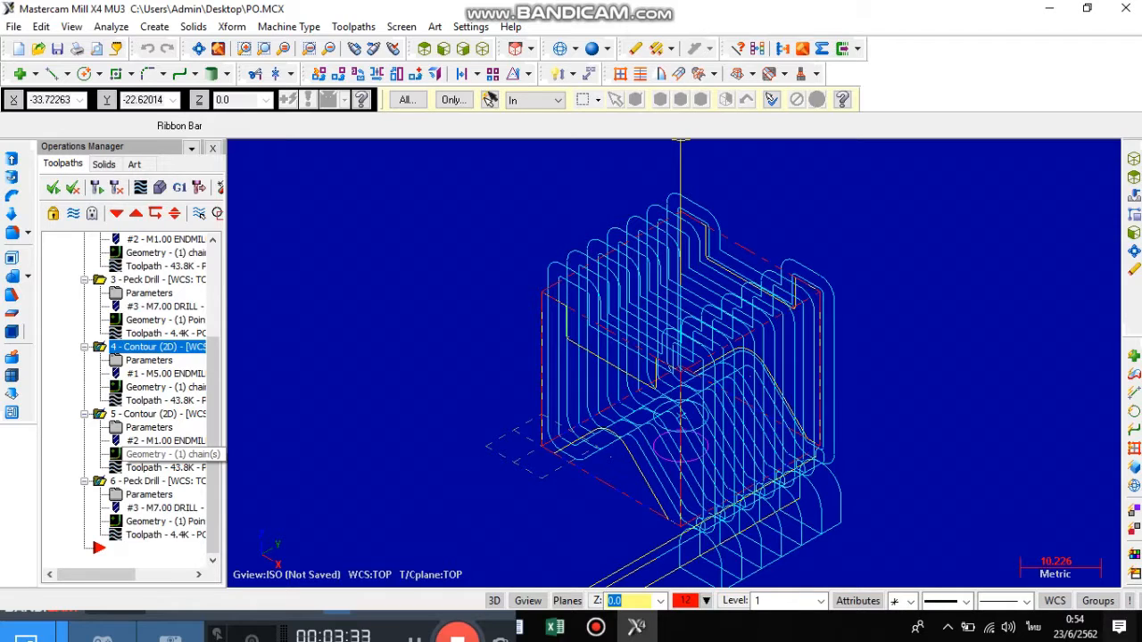
{"action": "key", "text": "Delete"}
- Copy only the peck drill operation and paste it after the original in Toolpath Group-1
{"action": "right_click", "coordinate": [150, 414]}
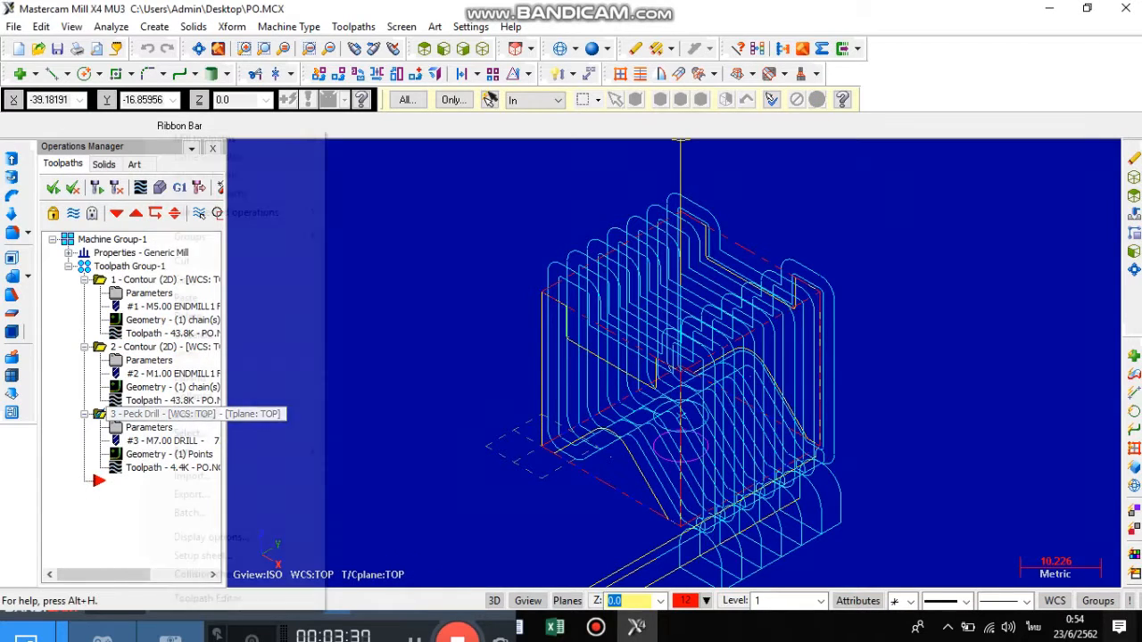
{"action": "left_click", "coordinate": [178, 279]}
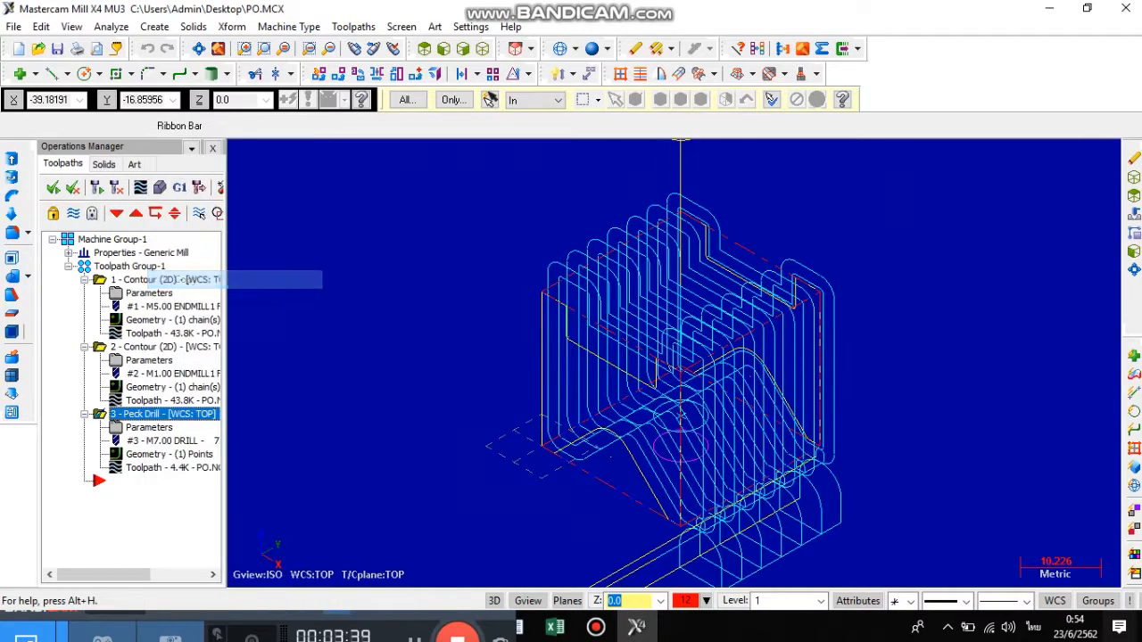
{"action": "left_click", "coordinate": [137, 481]}
{"action": "right_click", "coordinate": [137, 481]}
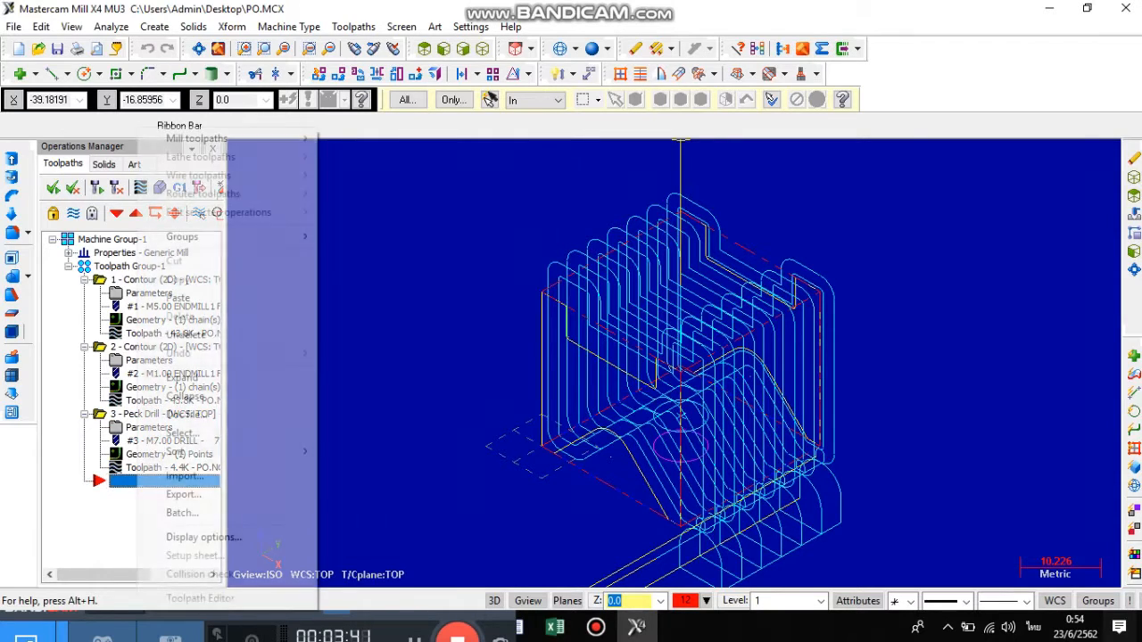
{"action": "left_click", "coordinate": [187, 298]}
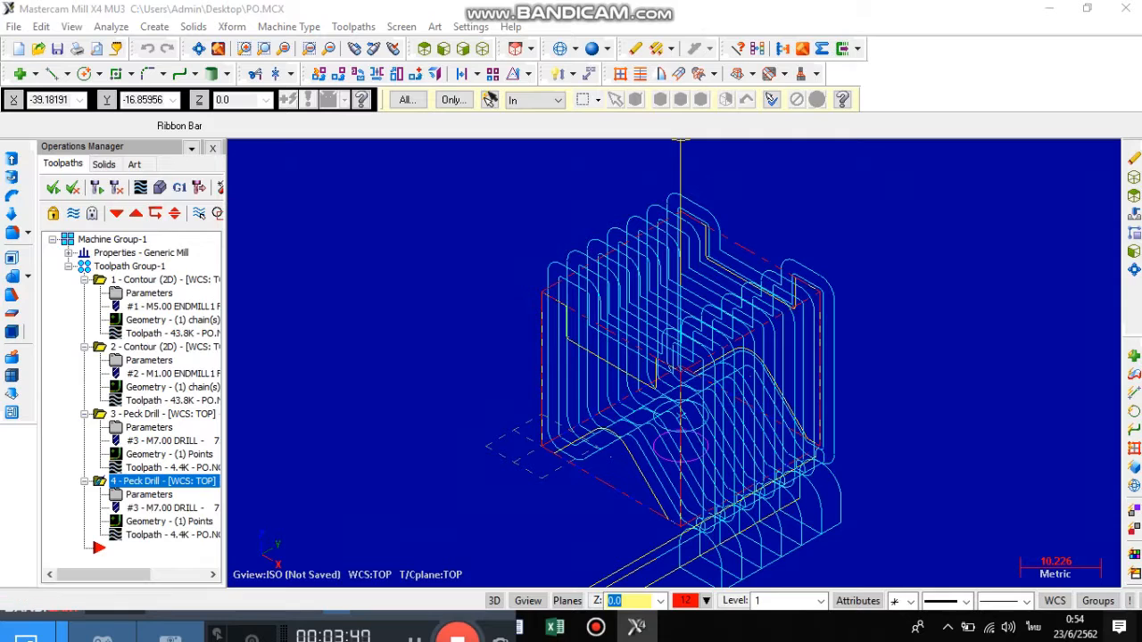
- Replace the copied peck drill operation's tool with the 8.00-1.25 TAP RH from the unfiltered Mill_MM tool library
{"action": "left_click", "coordinate": [149, 494]}
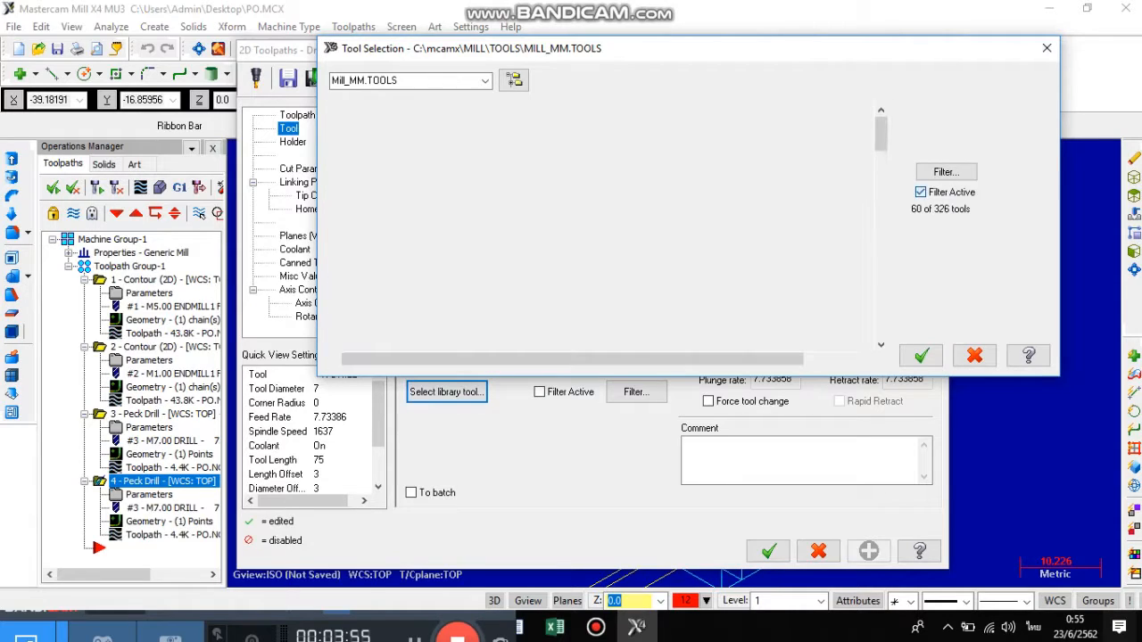
{"action": "left_click", "coordinate": [921, 192]}
{"action": "scroll", "coordinate": [608, 236], "scroll_direction": "down", "scroll_amount": 16}
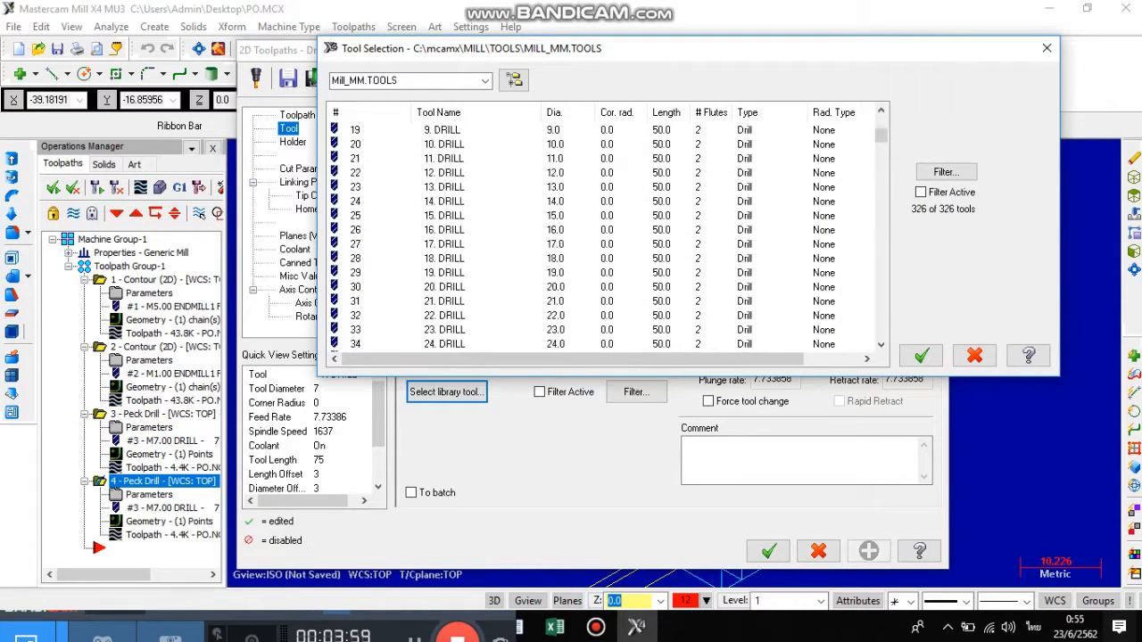
{"action": "scroll", "coordinate": [609, 236], "scroll_direction": "down", "scroll_amount": 6}
{"action": "left_click", "coordinate": [608, 273]}
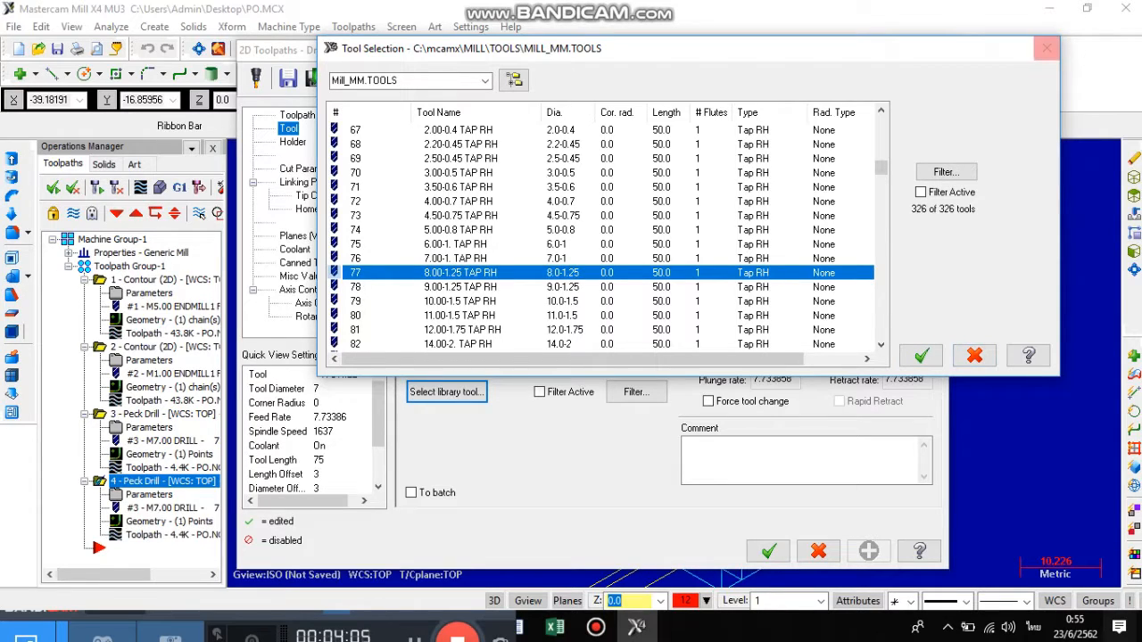
{"action": "left_click", "coordinate": [1046, 48]}
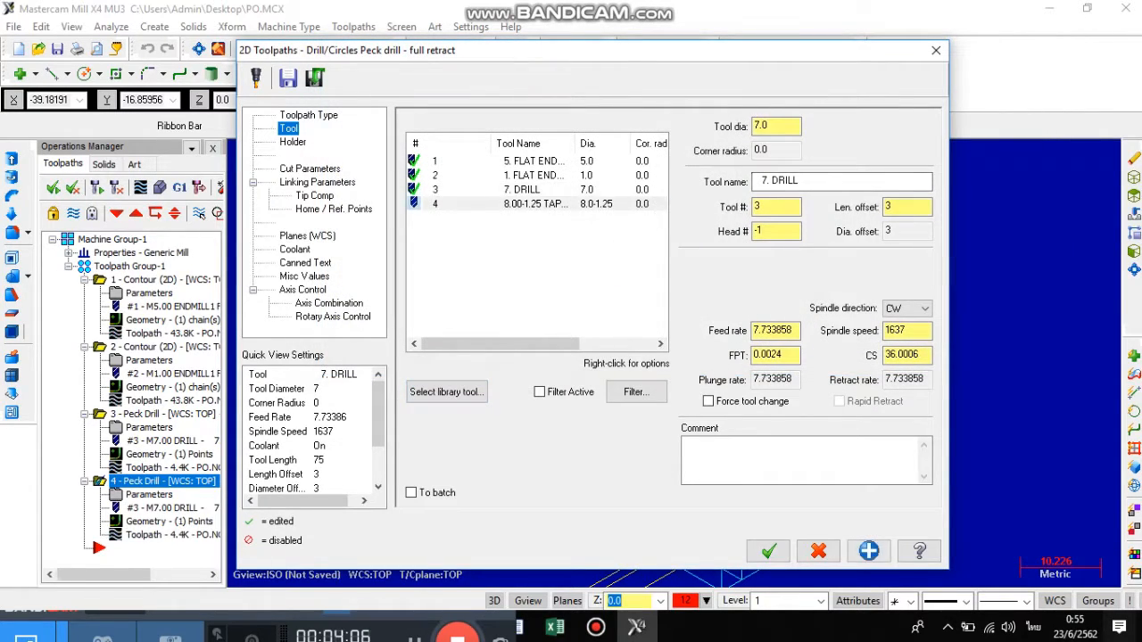
{"action": "left_click", "coordinate": [535, 205]}
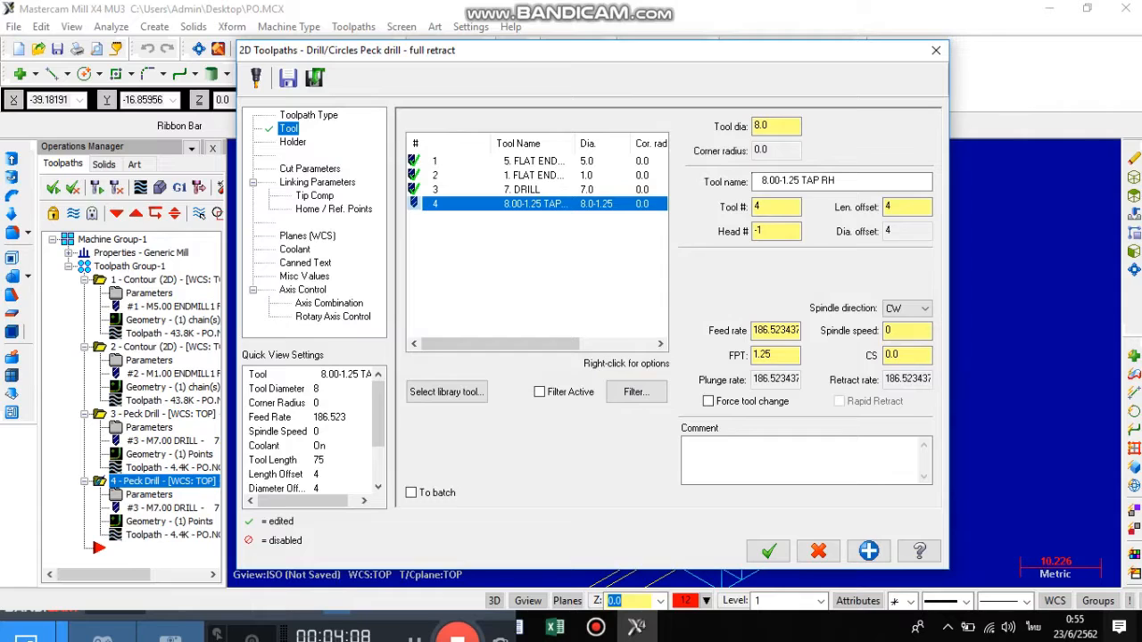
- Change the copied operation's cycle to Tap, check its linking parameters and accept the settings with flood coolant on
{"action": "left_click", "coordinate": [309, 168]}
{"action": "left_click", "coordinate": [637, 135]}
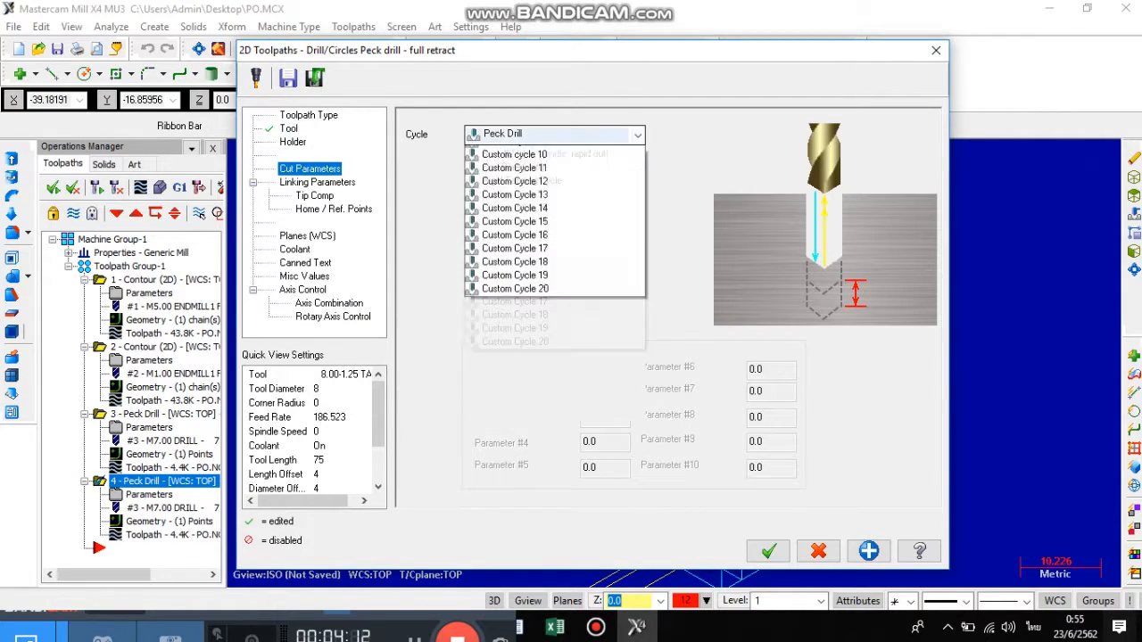
{"action": "left_click", "coordinate": [553, 191]}
{"action": "left_click", "coordinate": [318, 182]}
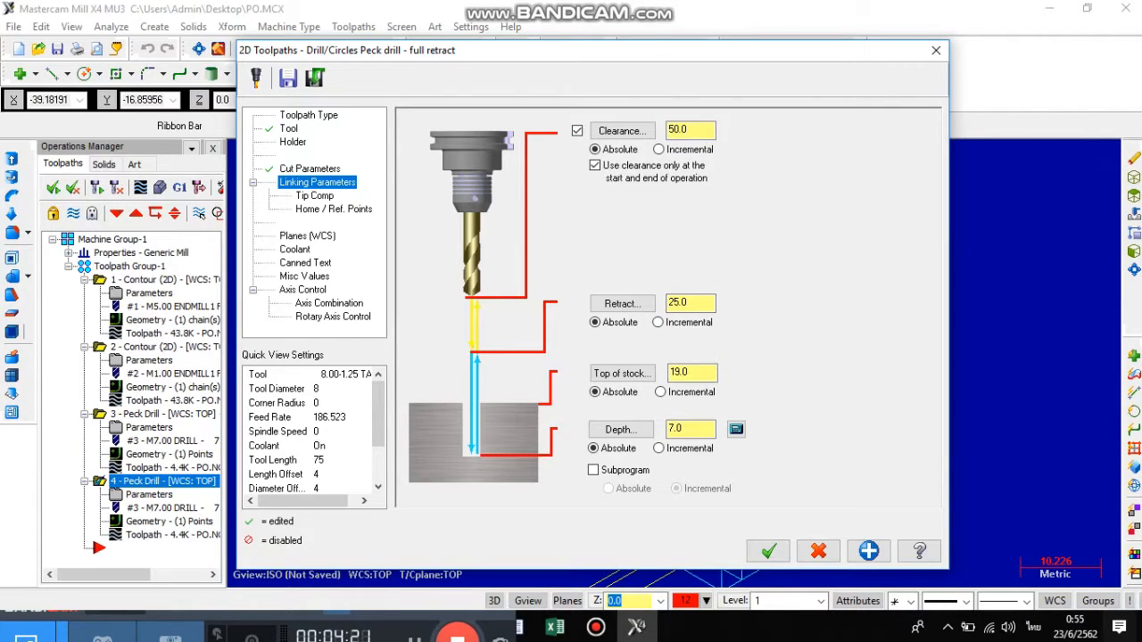
{"action": "left_click", "coordinate": [295, 249]}
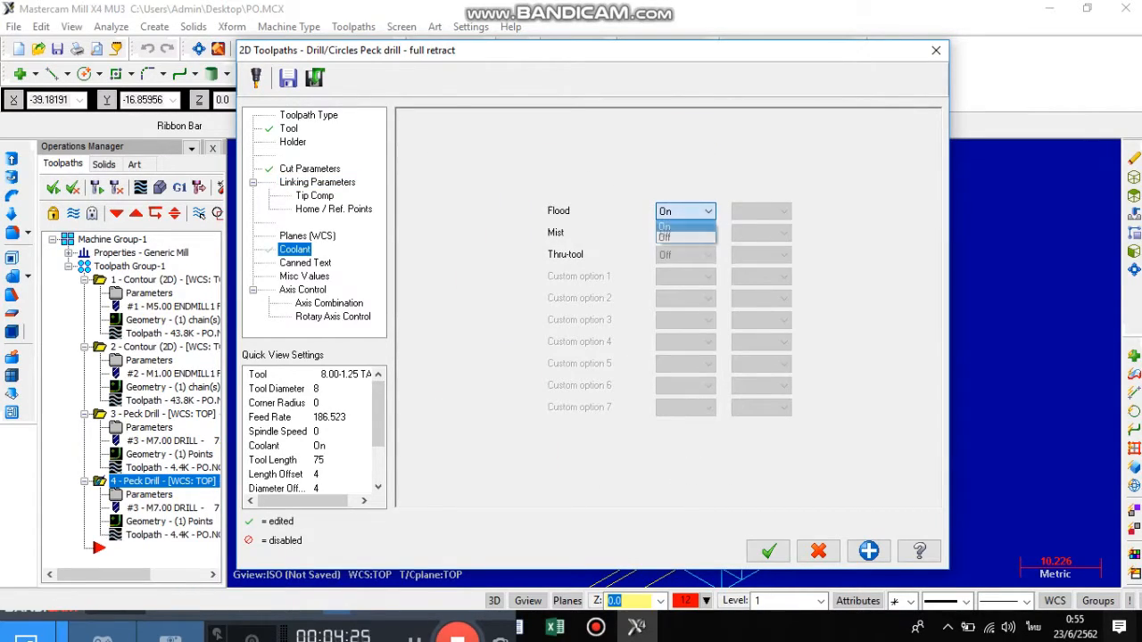
{"action": "key", "text": "Return"}
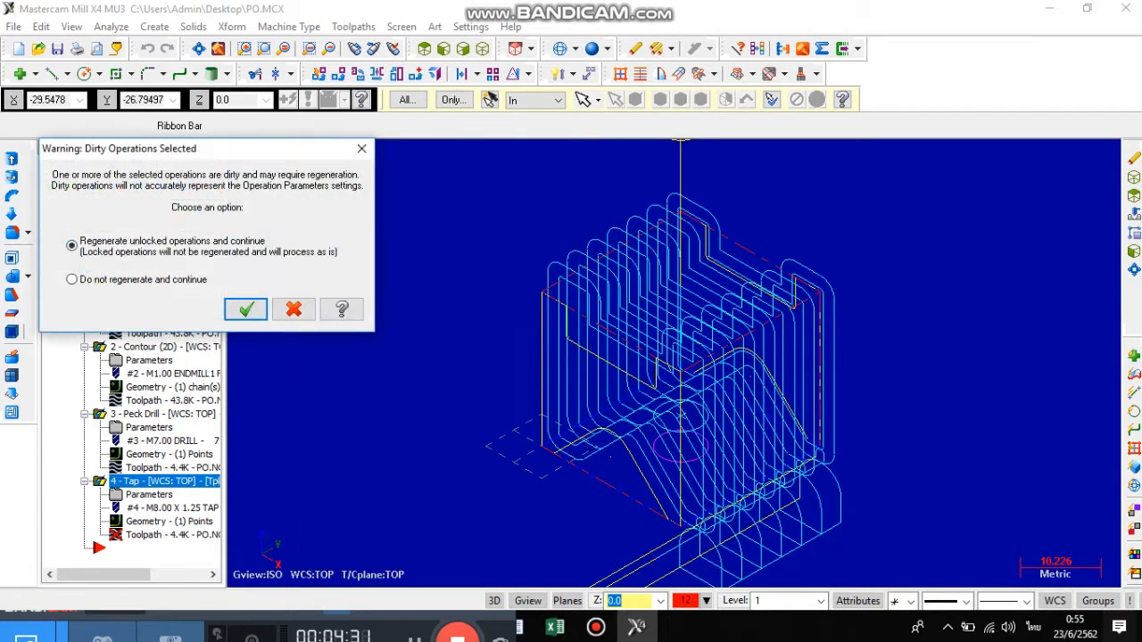
- Regenerate the dirty tap operation and run a Verify simulation of all four operations, then close it
{"action": "key", "text": "Return"}
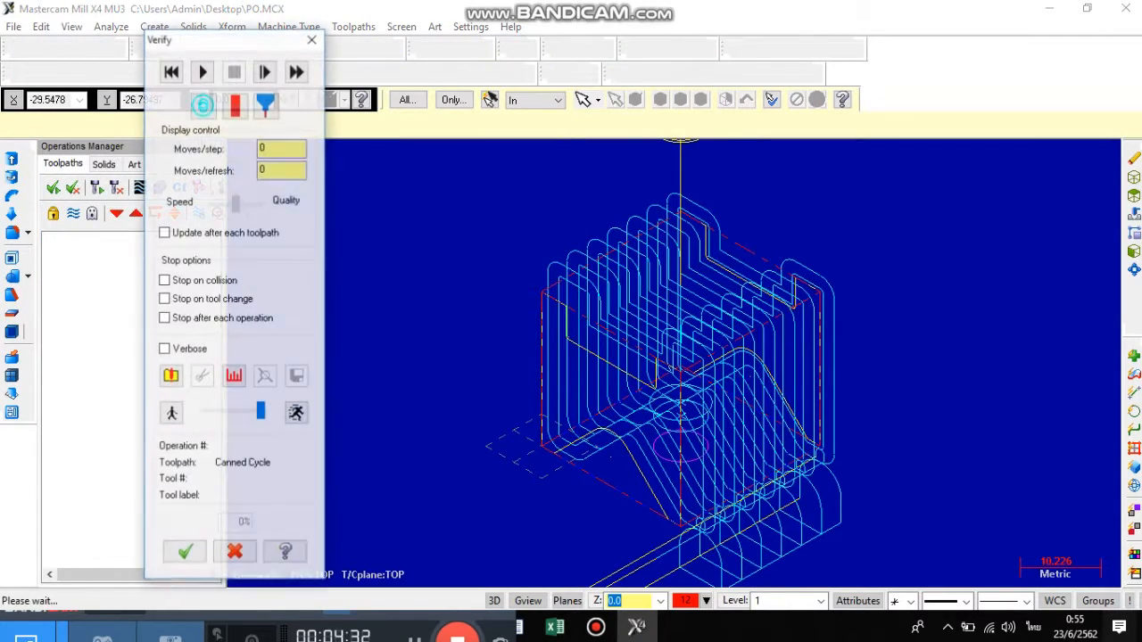
{"action": "left_click", "coordinate": [202, 71]}
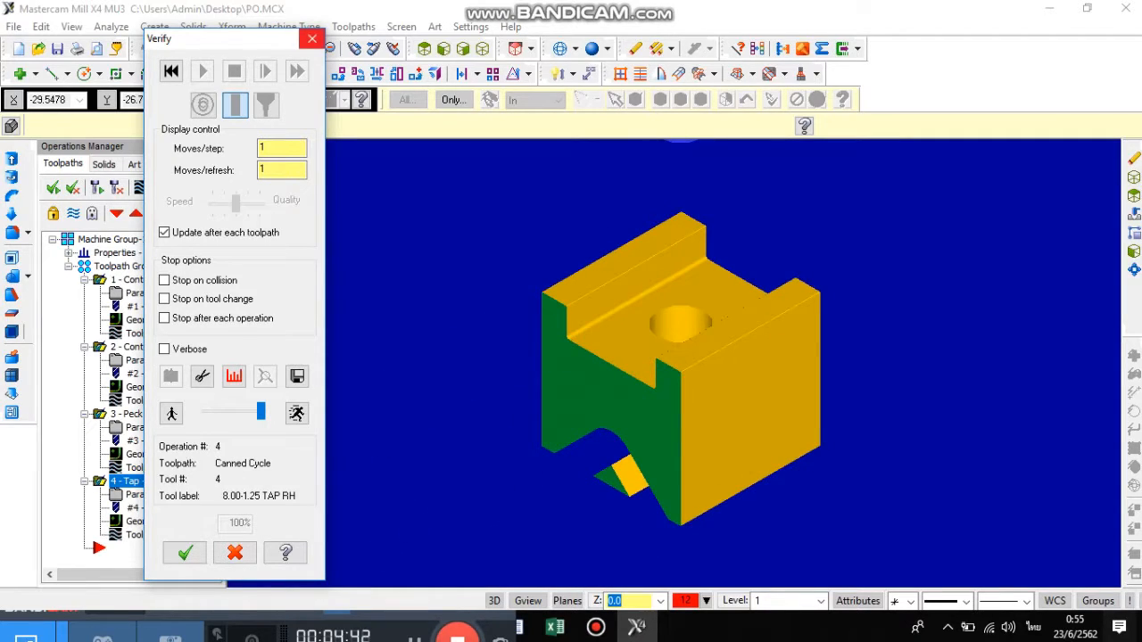
{"action": "left_click", "coordinate": [311, 39]}
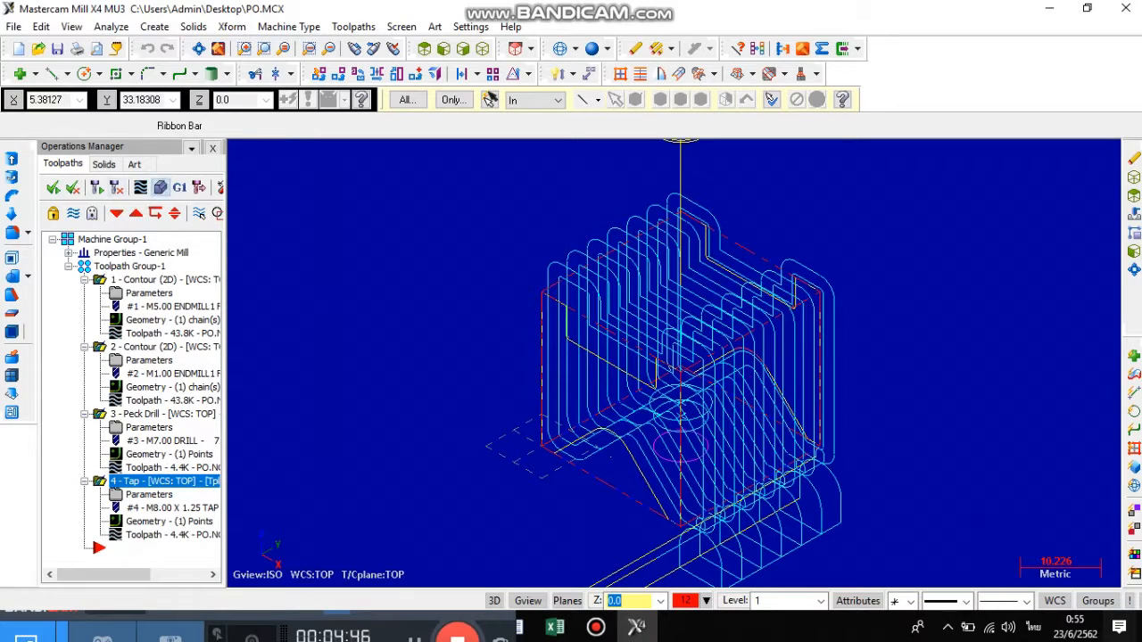
- Reopen Verify with Change tool/color enabled in its options and rerun the simulation of all four operations to inspect the machined block
{"action": "left_click", "coordinate": [160, 186]}
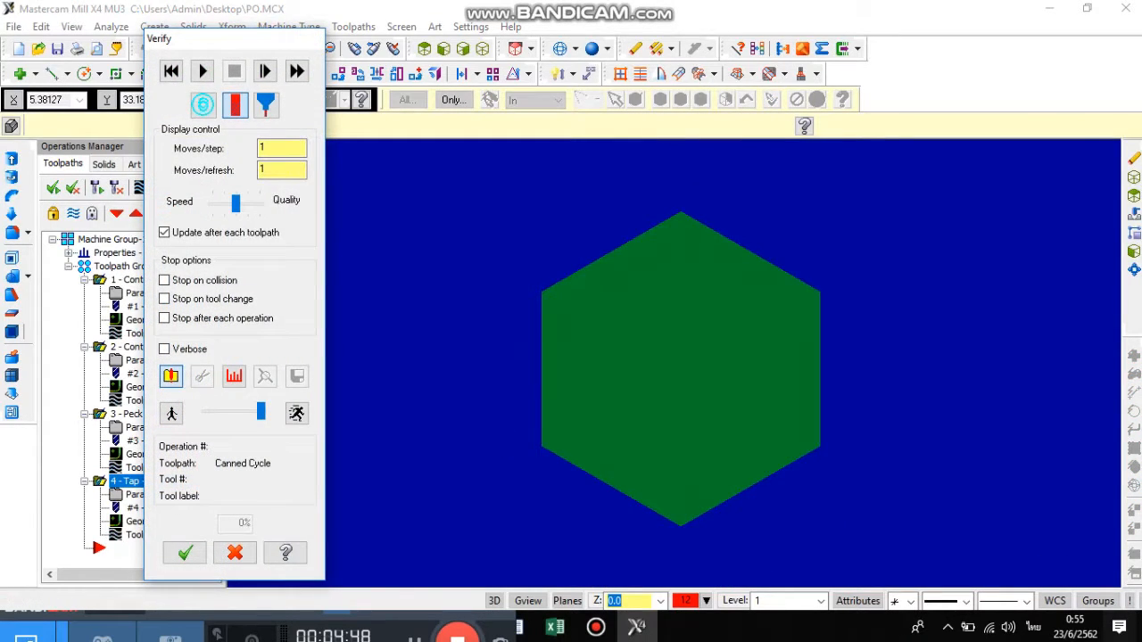
{"action": "left_click", "coordinate": [171, 377]}
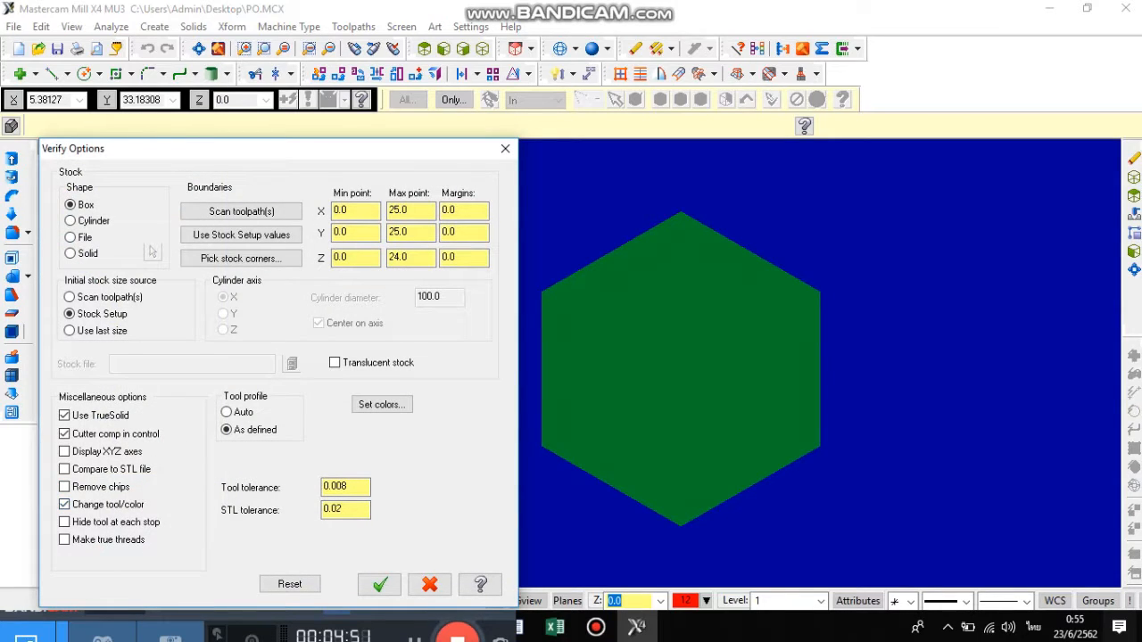
{"action": "left_click", "coordinate": [380, 584]}
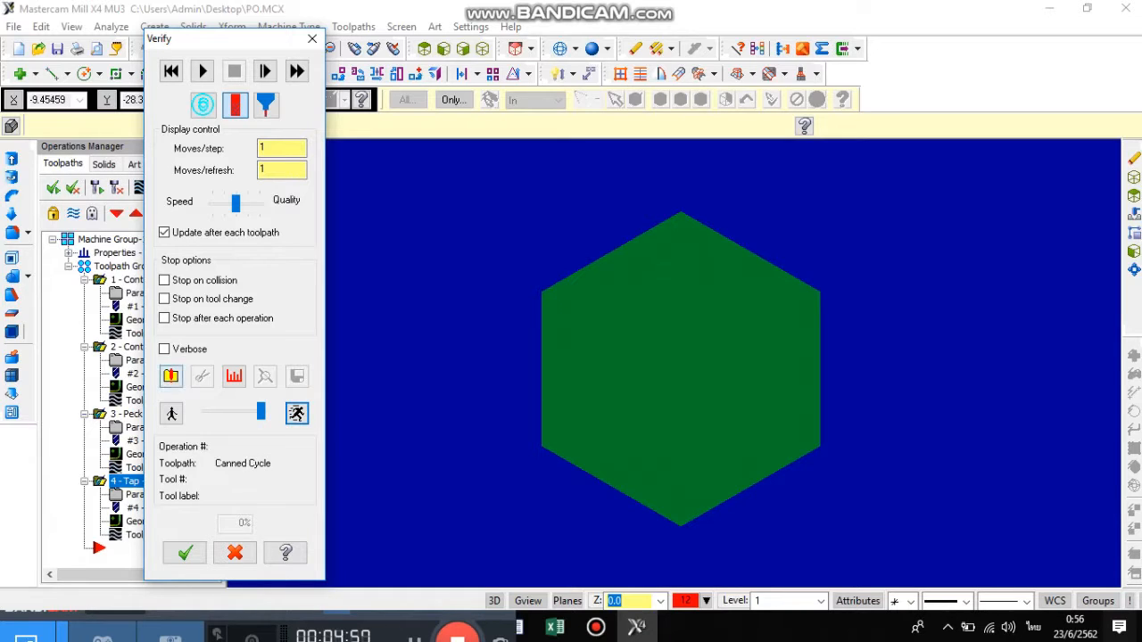
{"action": "left_click", "coordinate": [203, 72]}
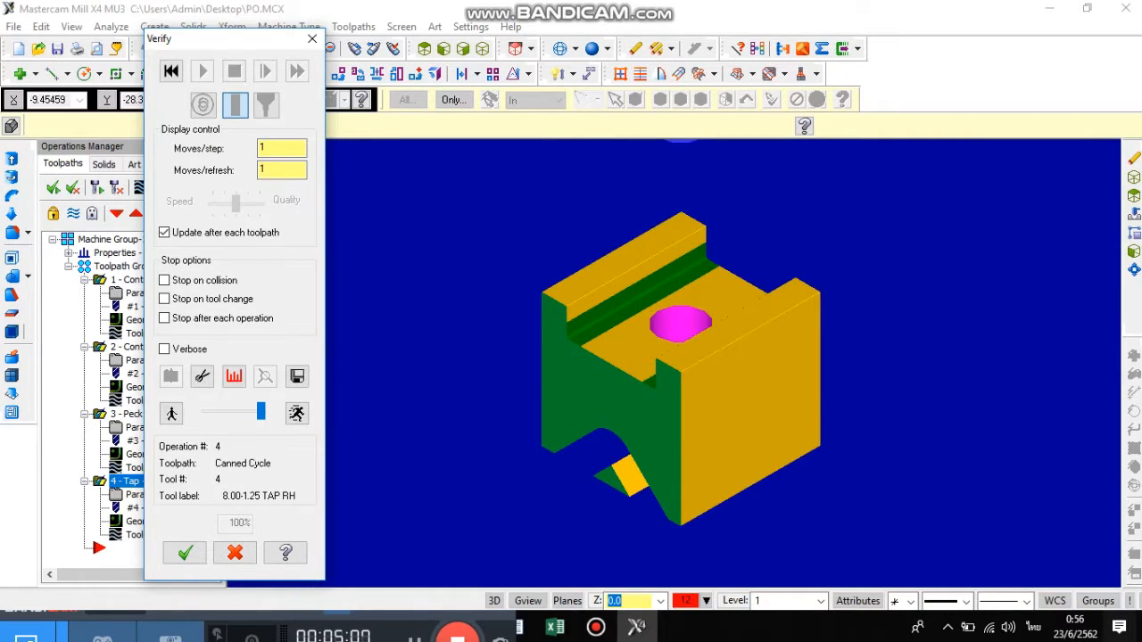
{"action": "left_click", "coordinate": [482, 49]}
{"action": "left_click", "coordinate": [425, 48]}
{"action": "left_click", "coordinate": [445, 48]}
{"action": "left_click", "coordinate": [463, 48]}
{"action": "left_click", "coordinate": [483, 48]}
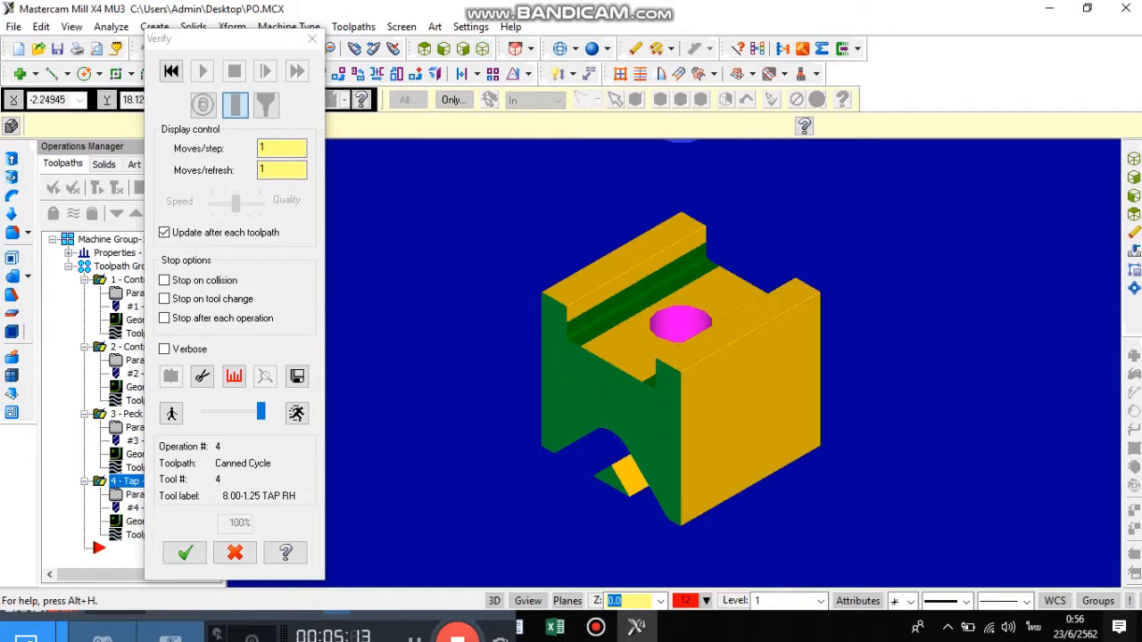